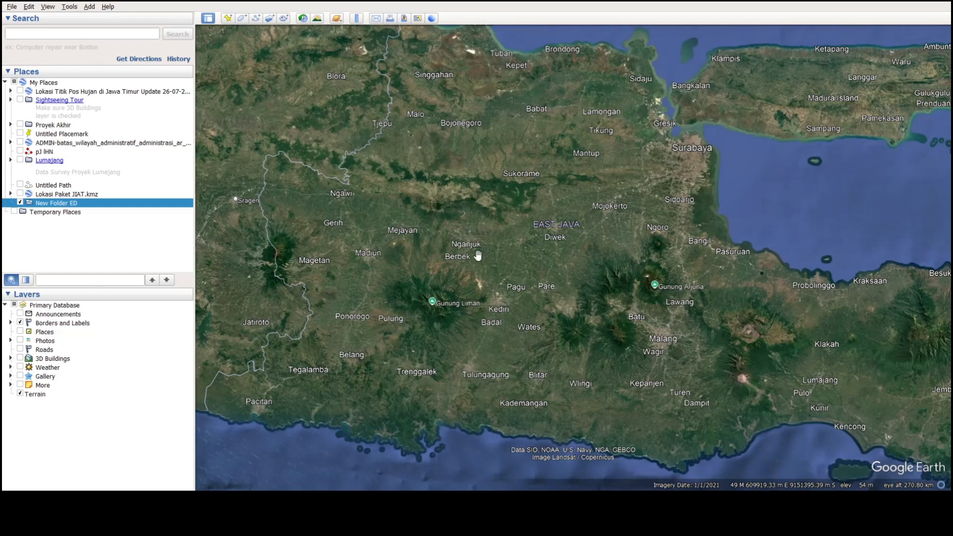
Draw a ruler line from Kepoh to Babat and save it as a path named Babat - Kepoh
scroll(421, 227, "up", 1)
scroll(421, 227, "up", 4)
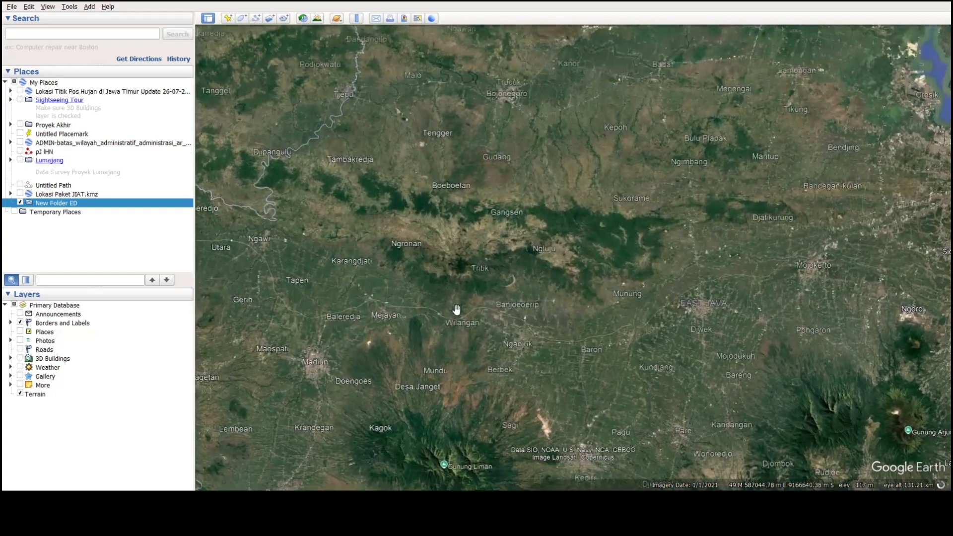
left_click_drag(492, 214, 490, 298)
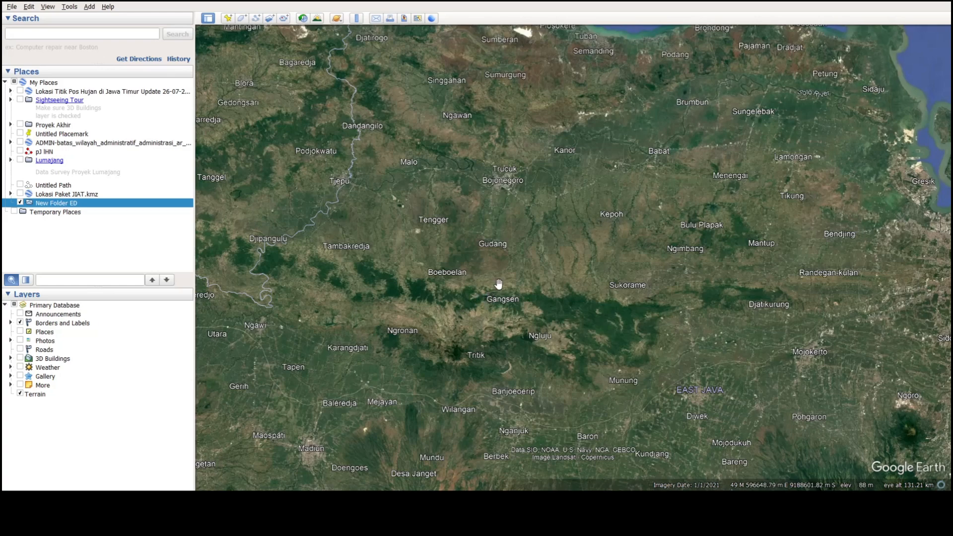
scroll(427, 323, "up", 3)
scroll(429, 321, "down", 2)
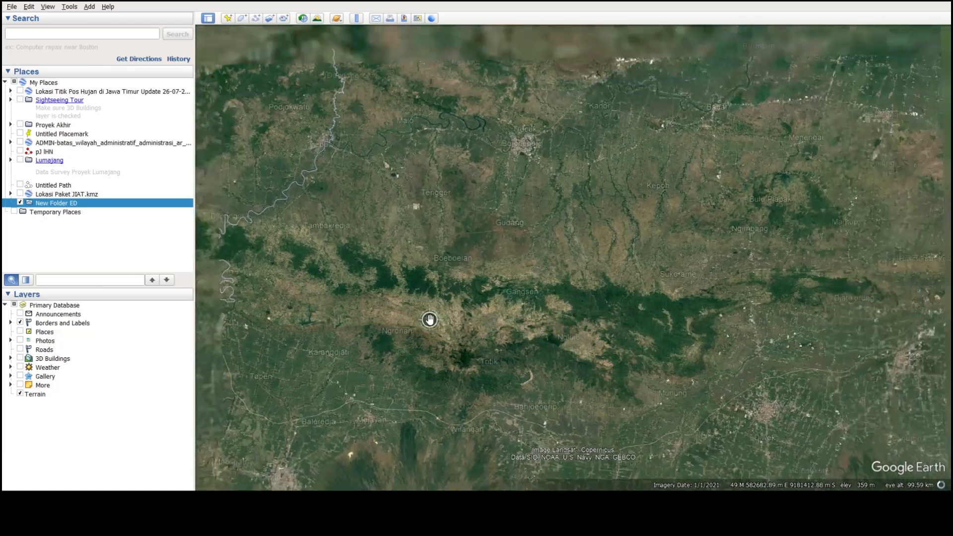
left_click_drag(506, 255, 484, 312)
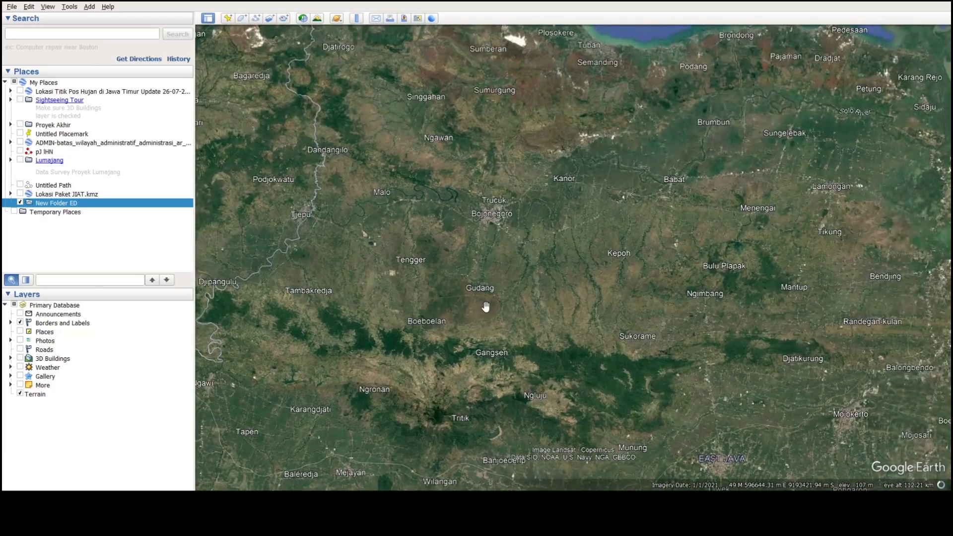
scroll(486, 307, "up", 2)
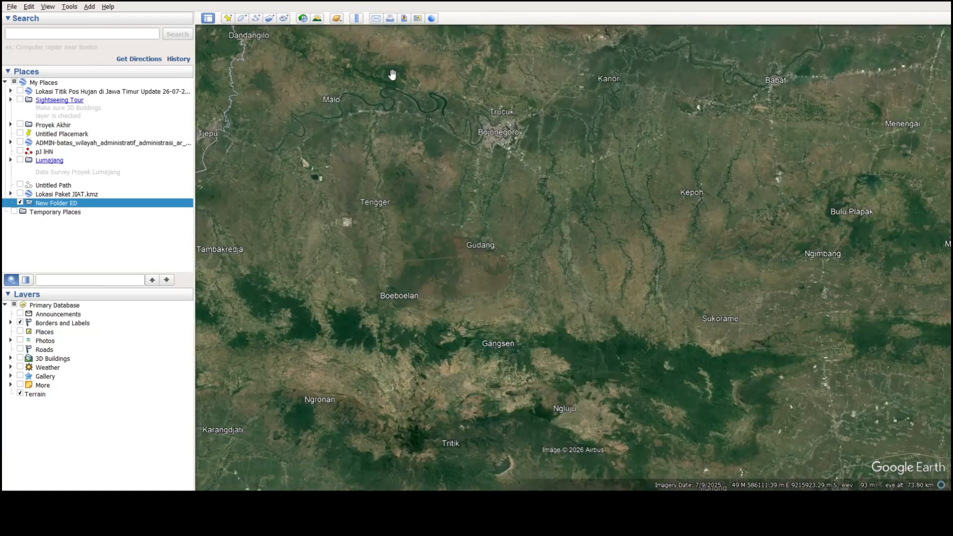
left_click(357, 19)
left_click(693, 193)
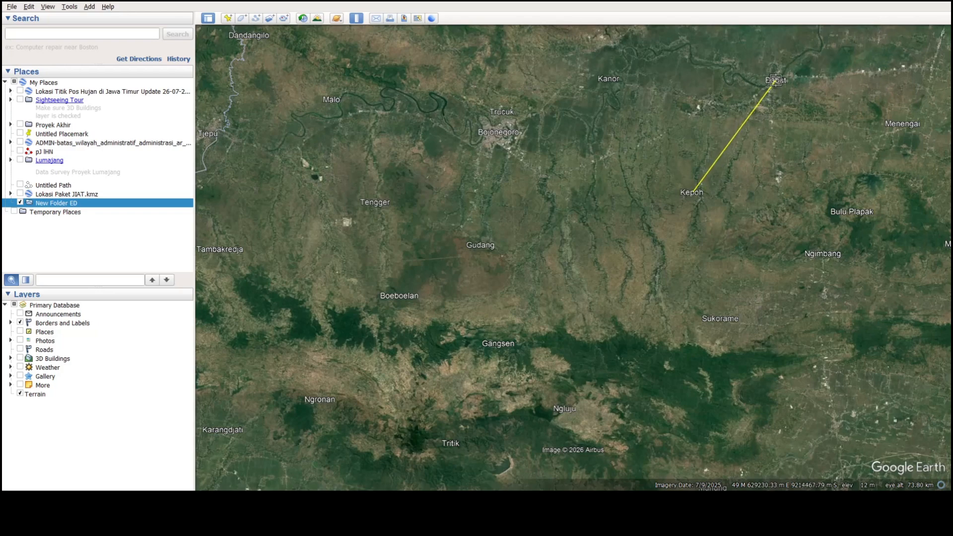
left_click(774, 83)
left_click(499, 302)
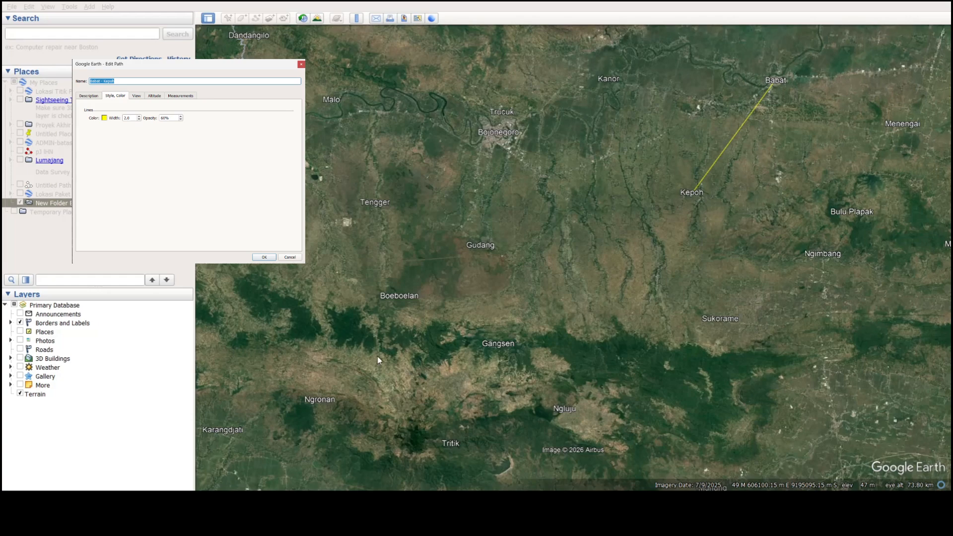
key("Return")
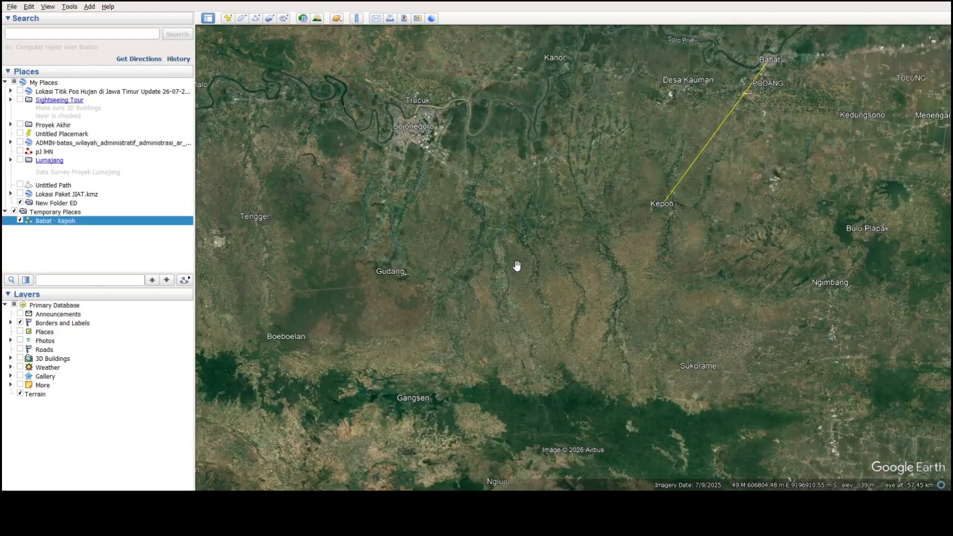
Display the elevation profile of the Babat - Kepoh path, examine the heights along it, and close the profile
scroll(498, 271, "down", 2)
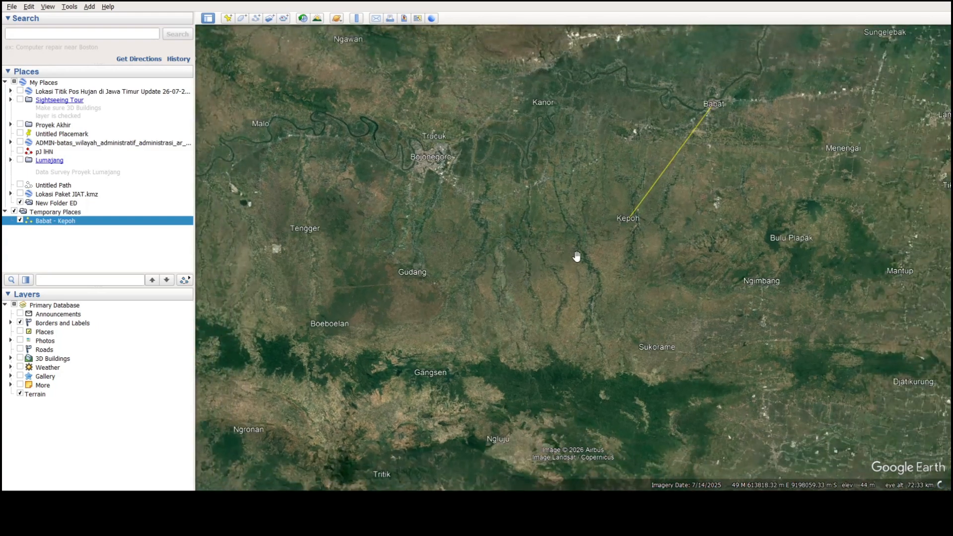
scroll(652, 218, "up", 1)
scroll(652, 218, "up", 2)
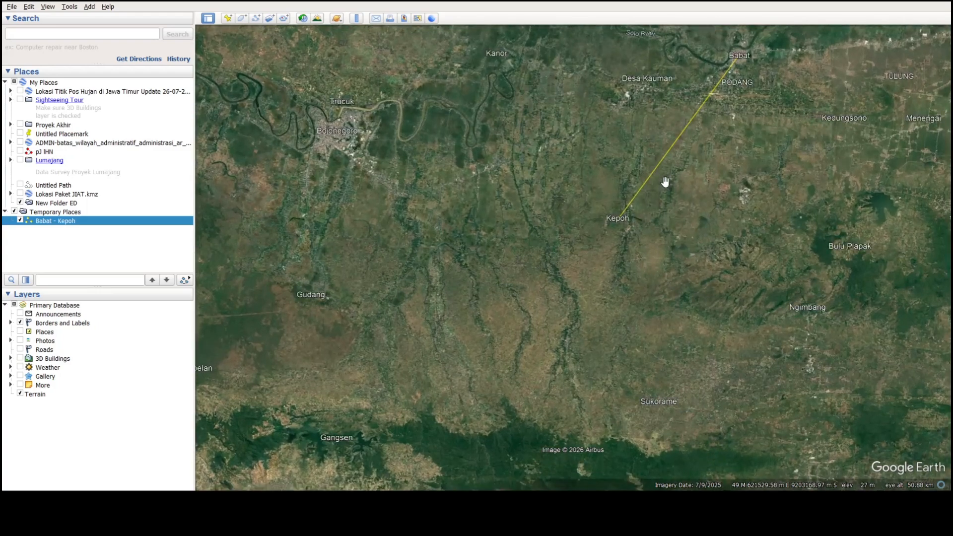
left_click_drag(666, 183, 628, 251)
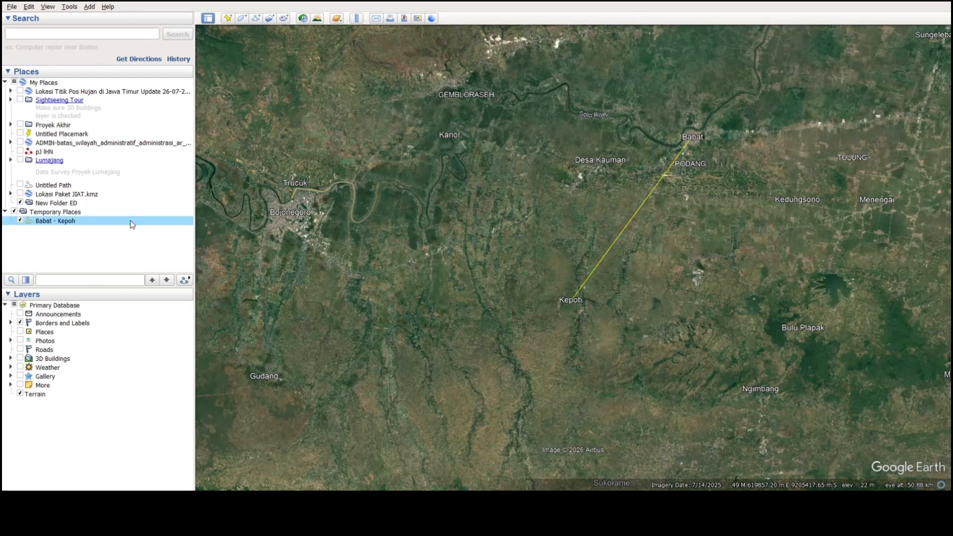
right_click(132, 224)
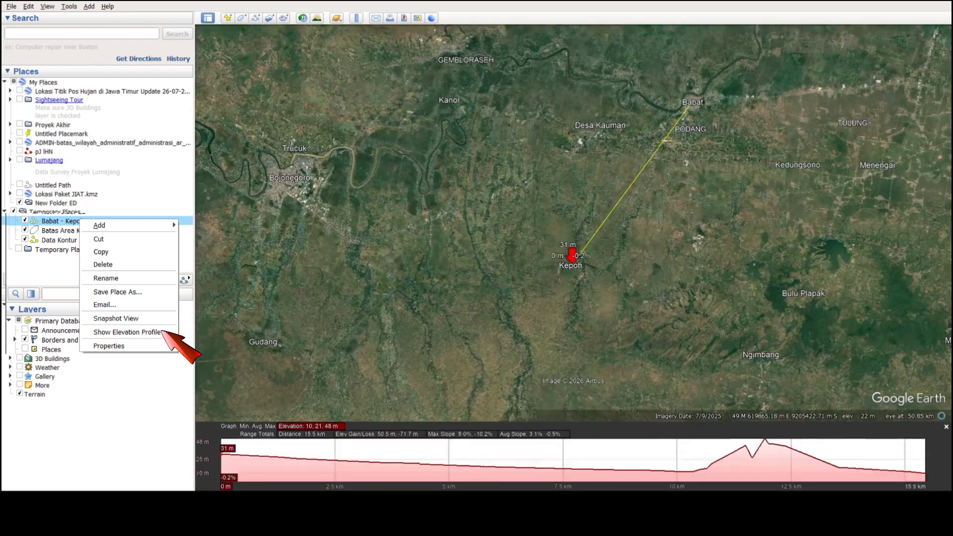
left_click(127, 332)
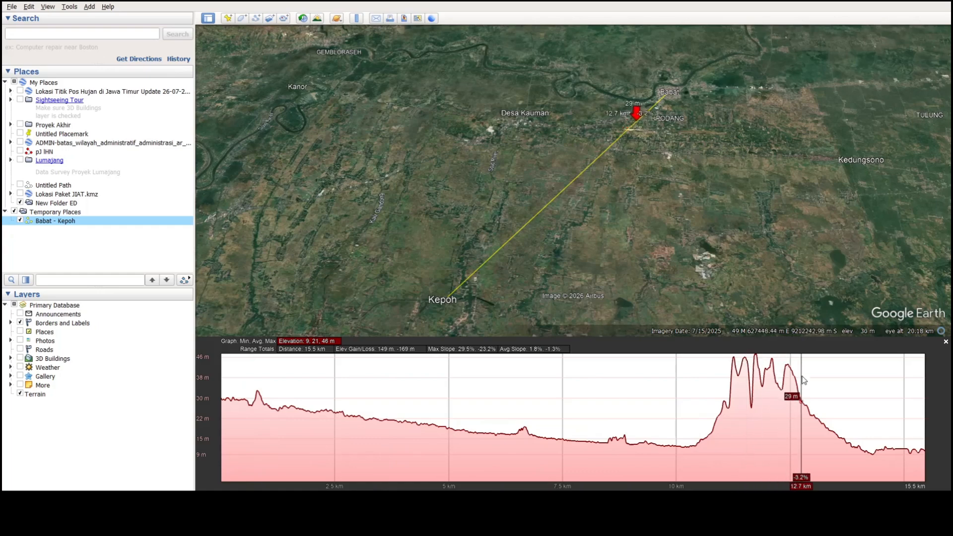
left_click(946, 341)
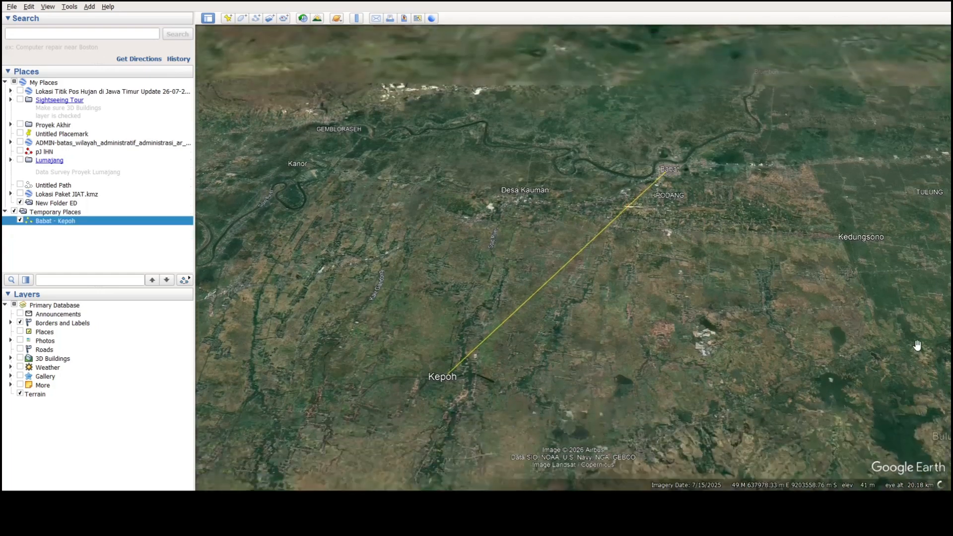
Switch the Babat - Kepoh path's visibility off and back on
scroll(536, 281, "down", 5)
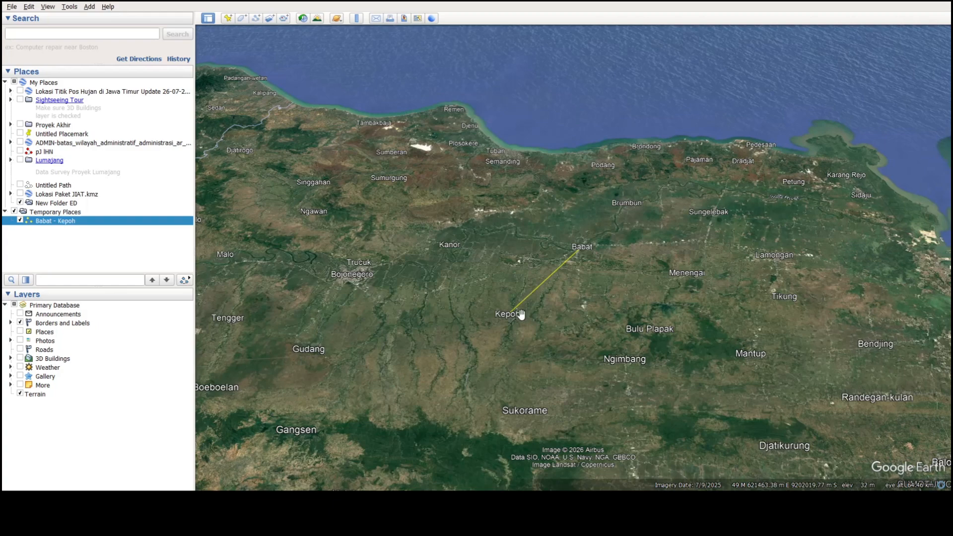
scroll(517, 313, "down", 3)
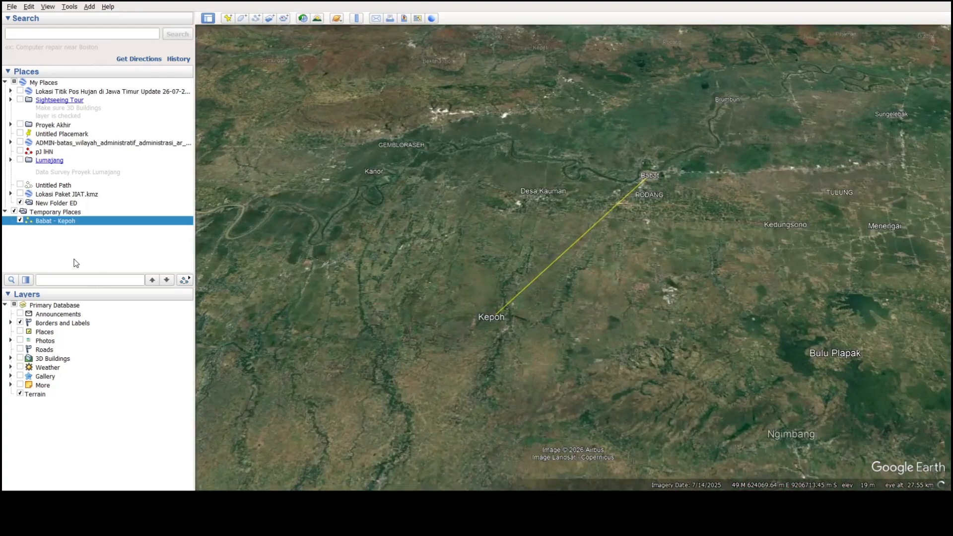
scroll(512, 328, "up", 4)
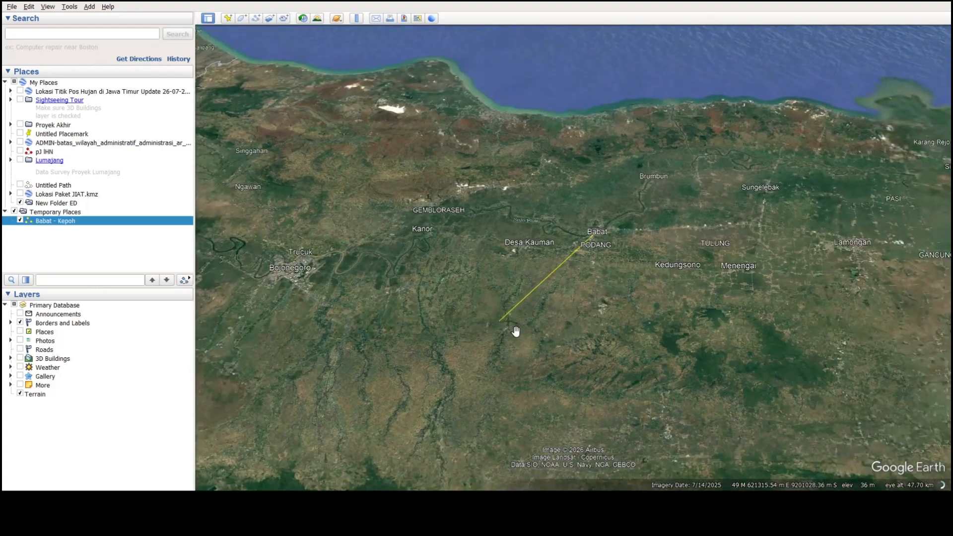
scroll(550, 251, "down", 3)
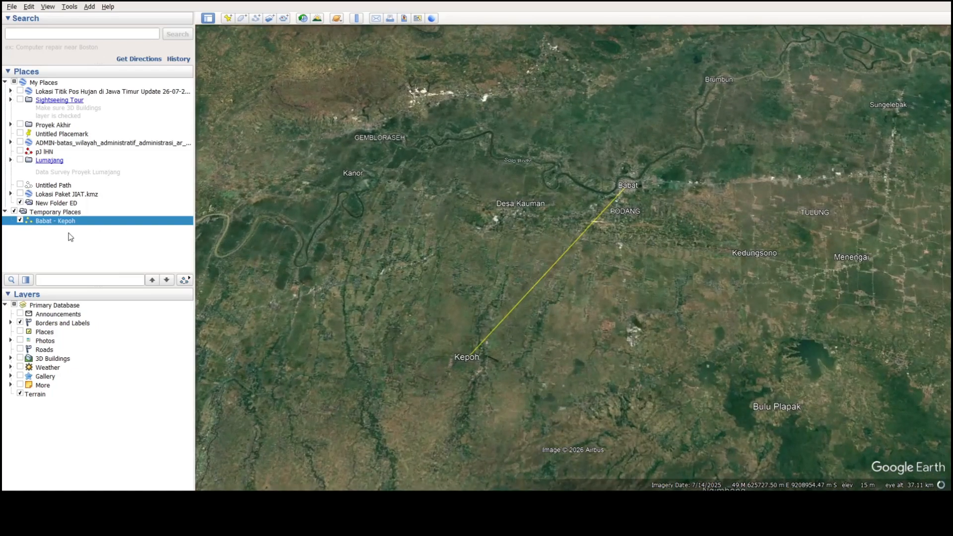
left_click(20, 221)
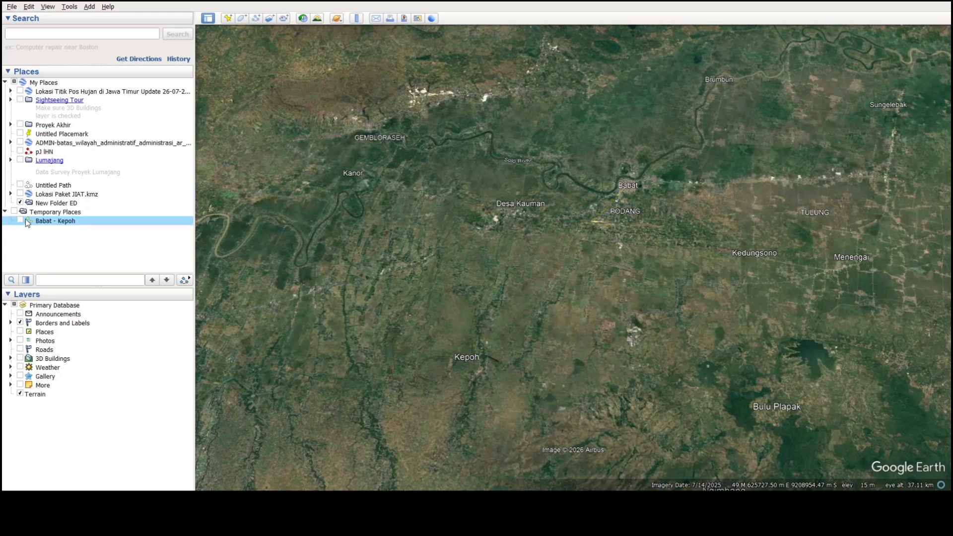
left_click(20, 221)
Hide the Babat - Kepoh path on the map after examining its course near Babat and Kepoh
scroll(641, 227, "up", 5)
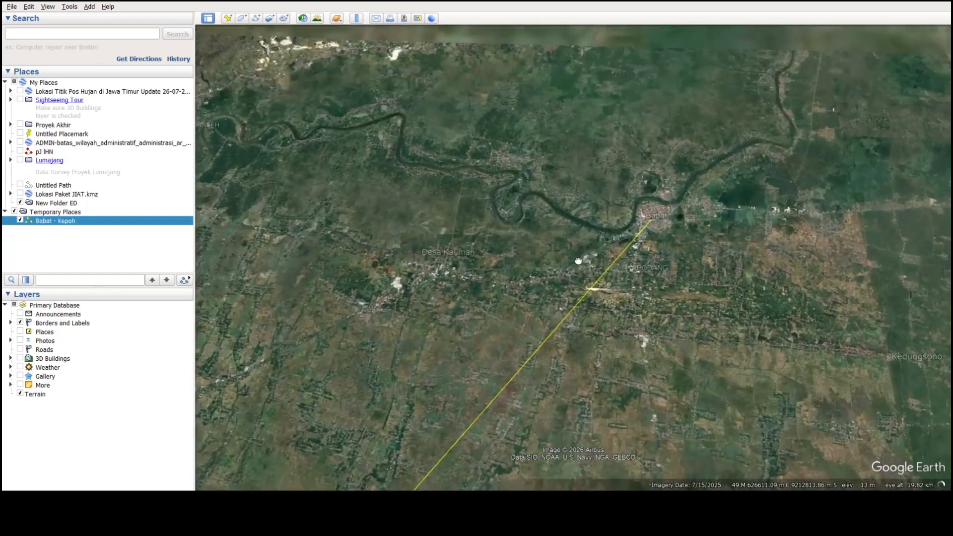
scroll(639, 223, "up", 3)
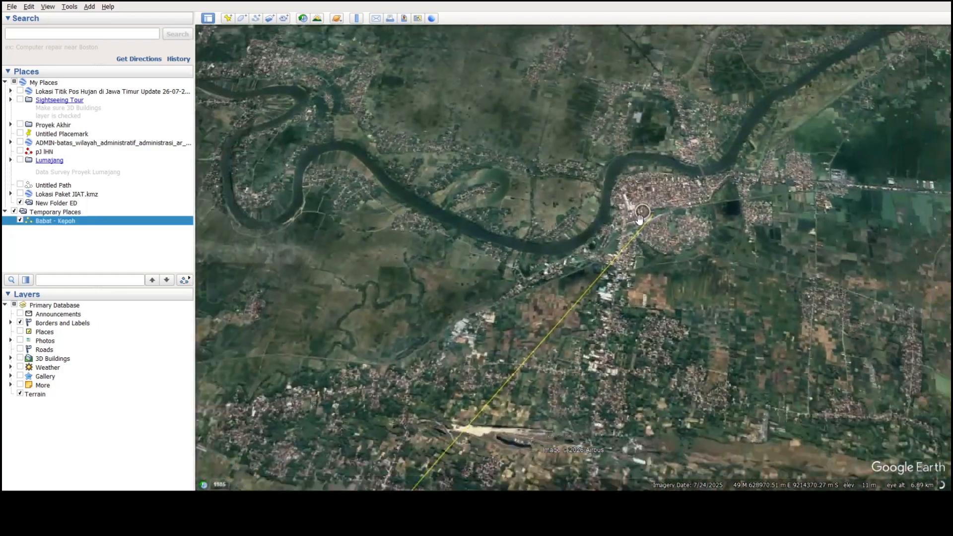
scroll(635, 214, "down", 5)
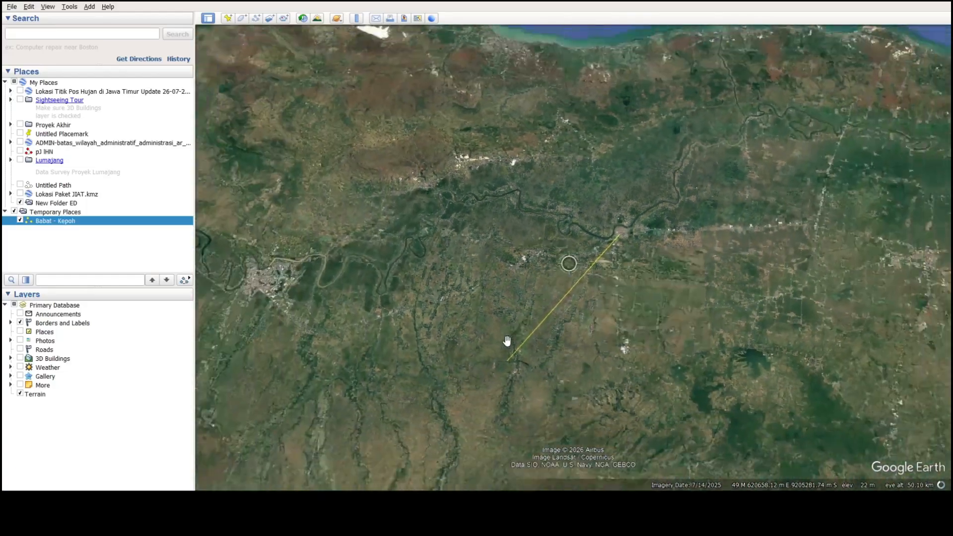
scroll(501, 368, "up", 3)
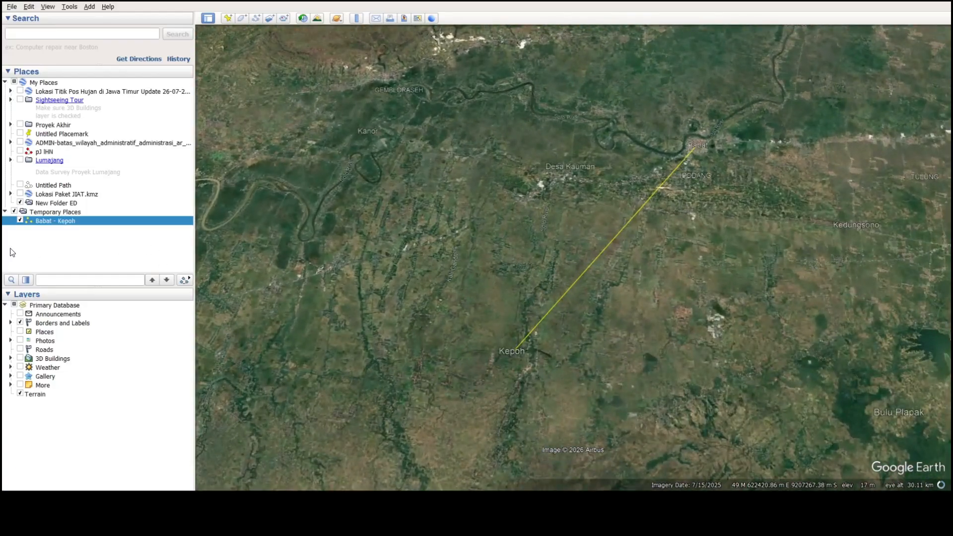
left_click(20, 220)
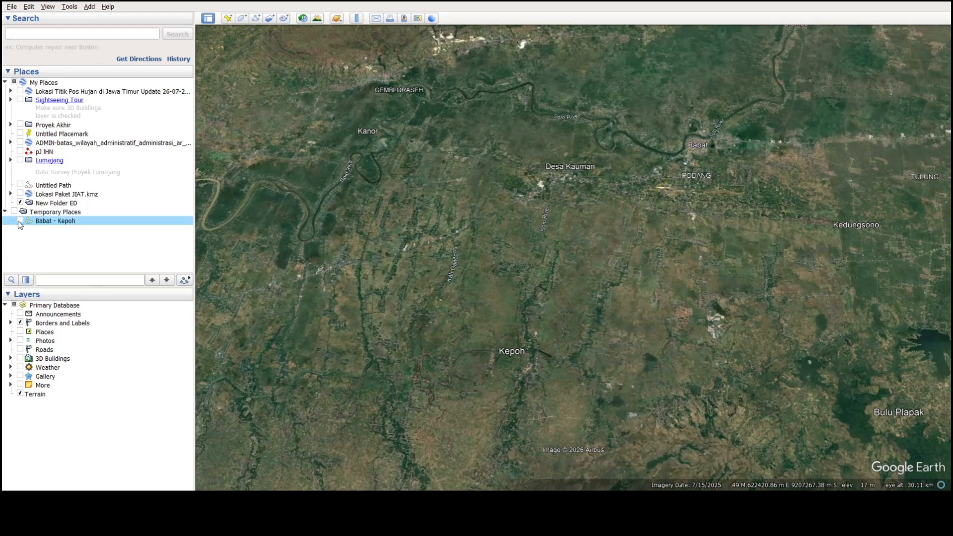
Survey the East Java region, then examine the farmland and settlements around Kepoh as the site for the contour area
scroll(354, 271, "down", 3)
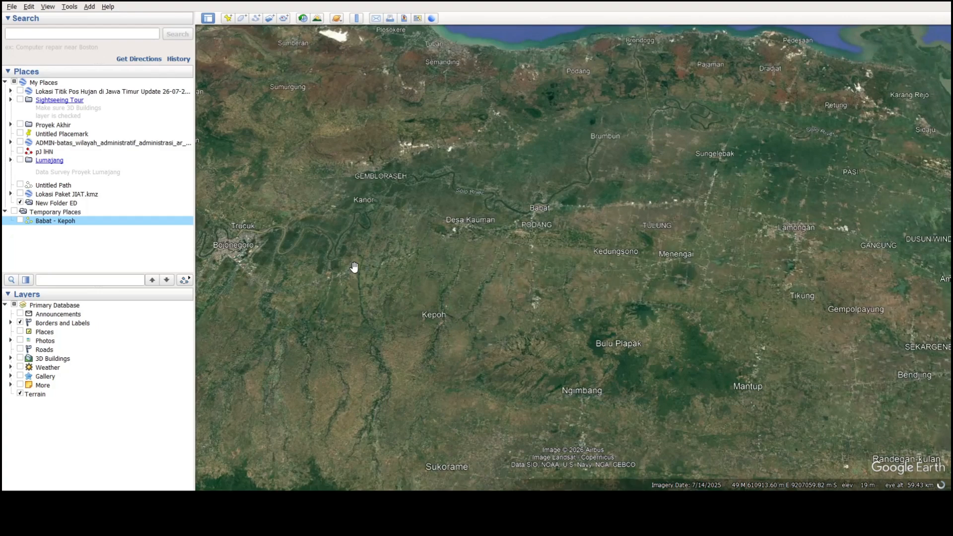
scroll(536, 233, "down", 3)
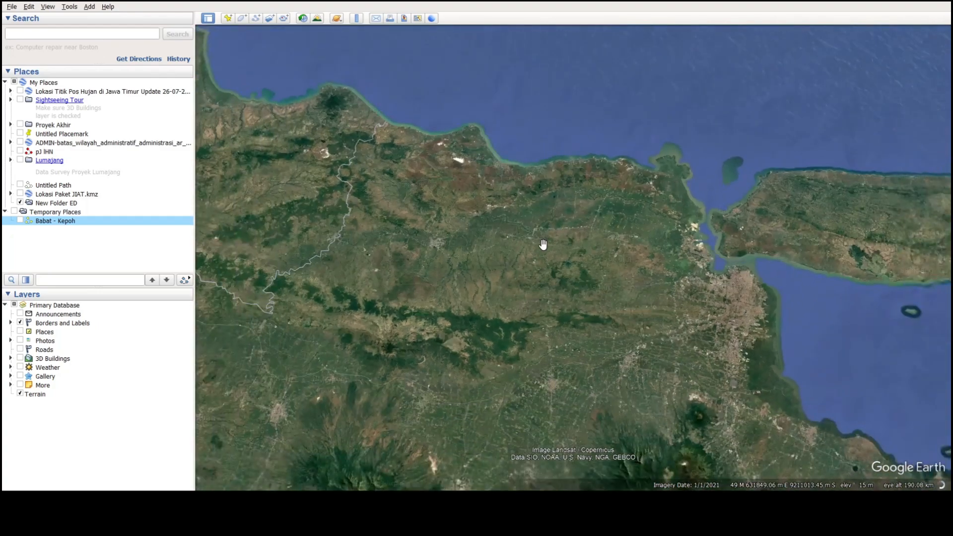
scroll(544, 252, "down", 2)
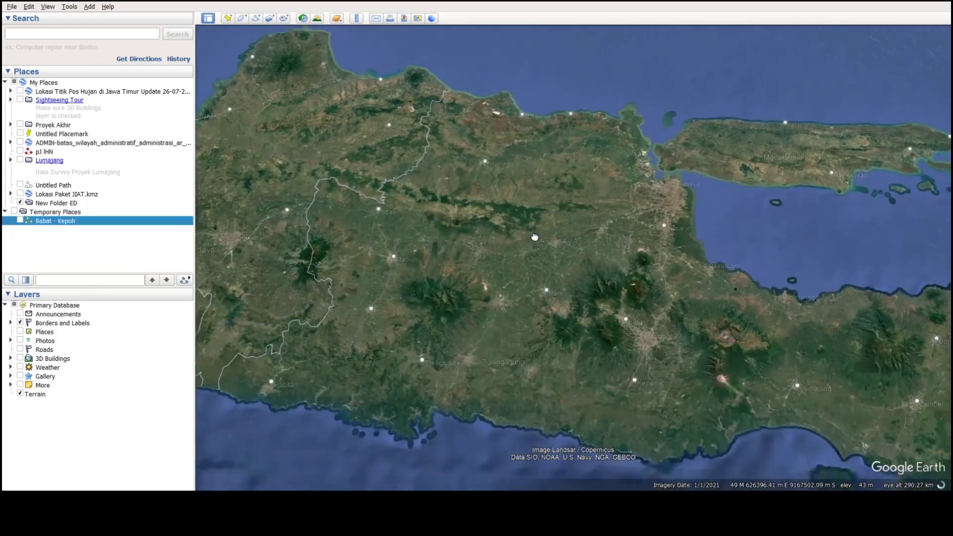
scroll(549, 251, "up", 3)
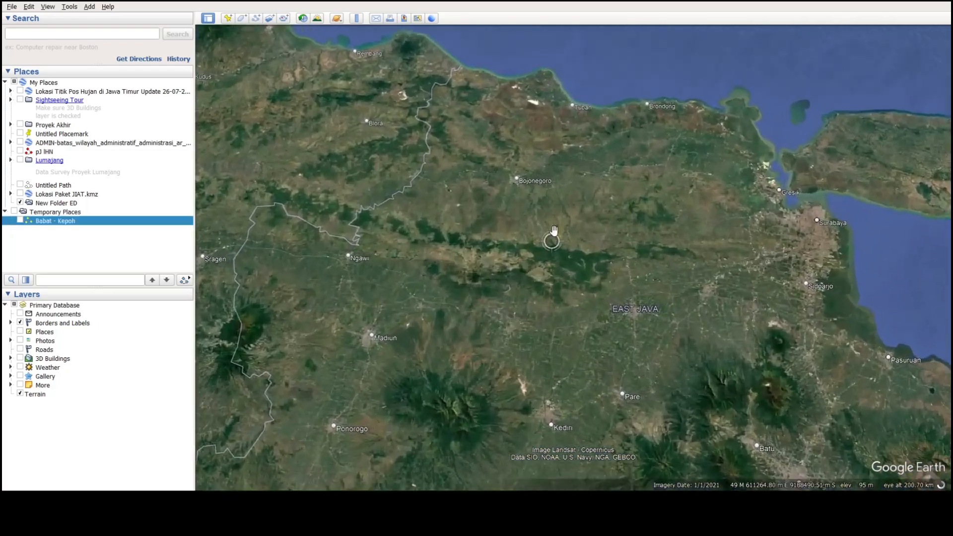
scroll(545, 204, "up", 2)
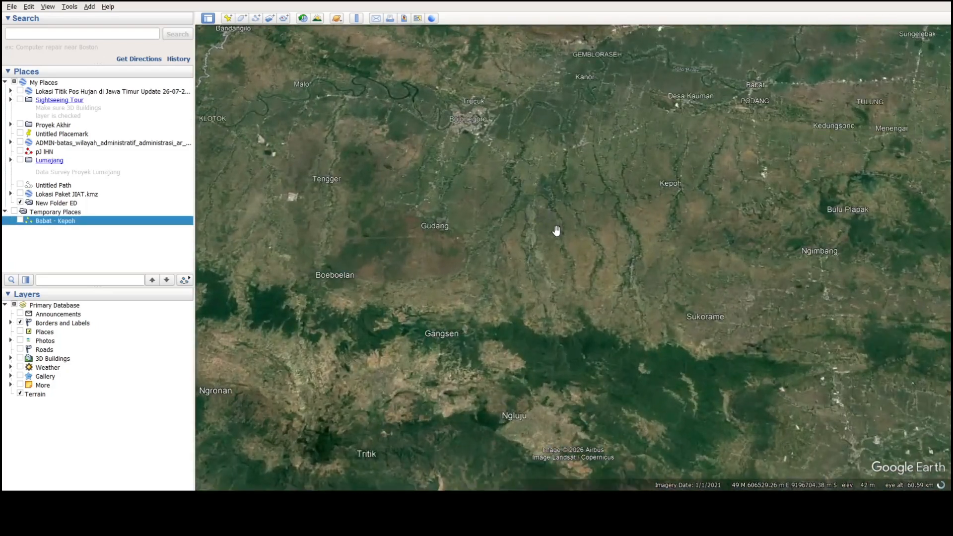
scroll(702, 226, "up", 3)
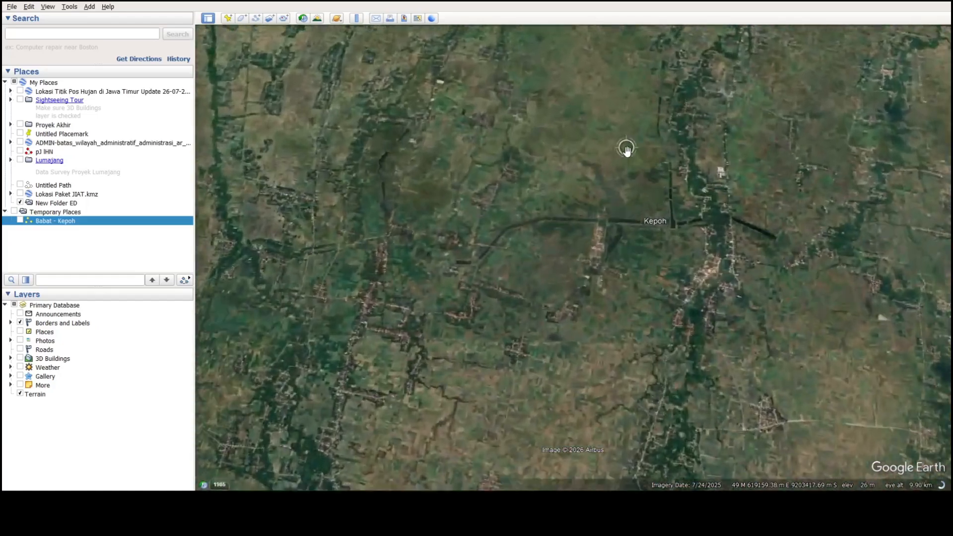
left_click_drag(626, 149, 618, 369)
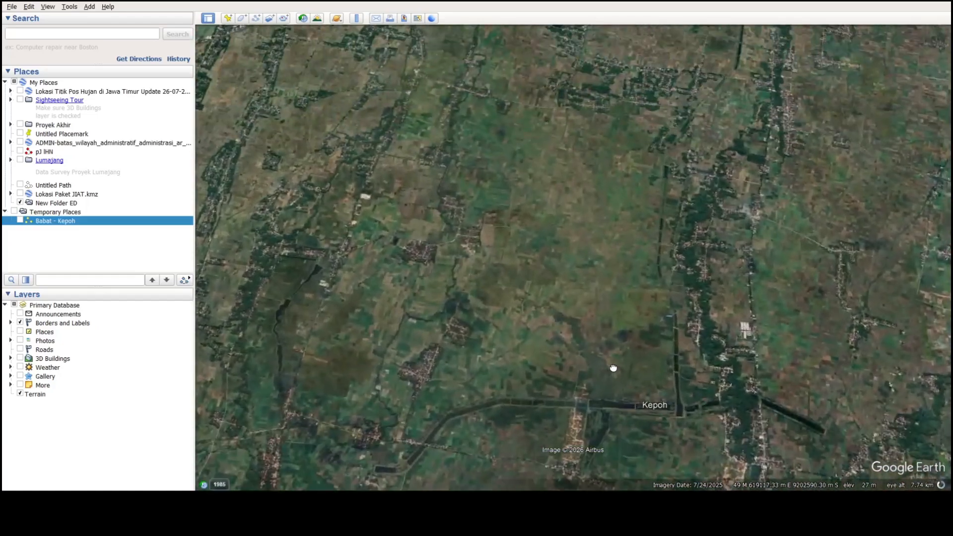
left_click_drag(698, 350, 522, 328)
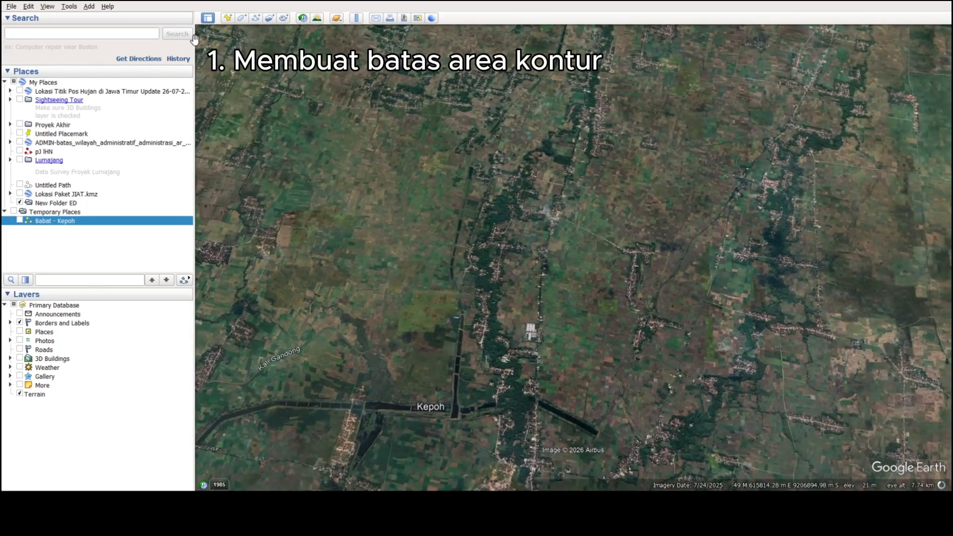
Start a new polygon named Batas Area Kontur
left_click(243, 19)
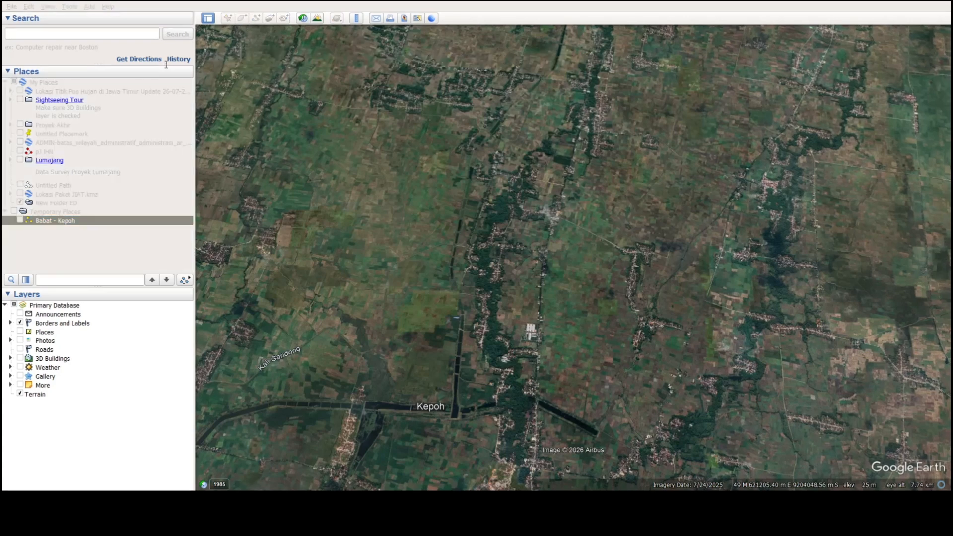
left_click(443, 37)
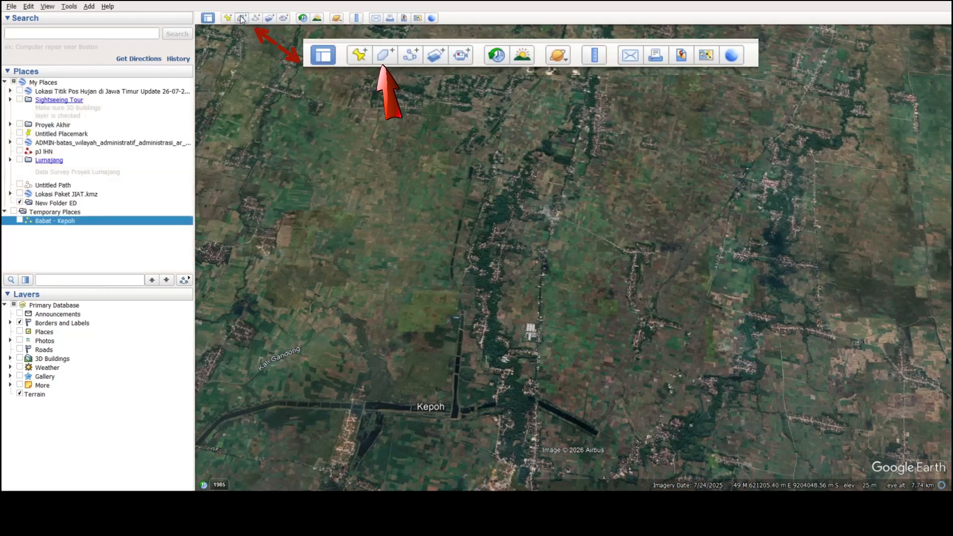
left_click(242, 19)
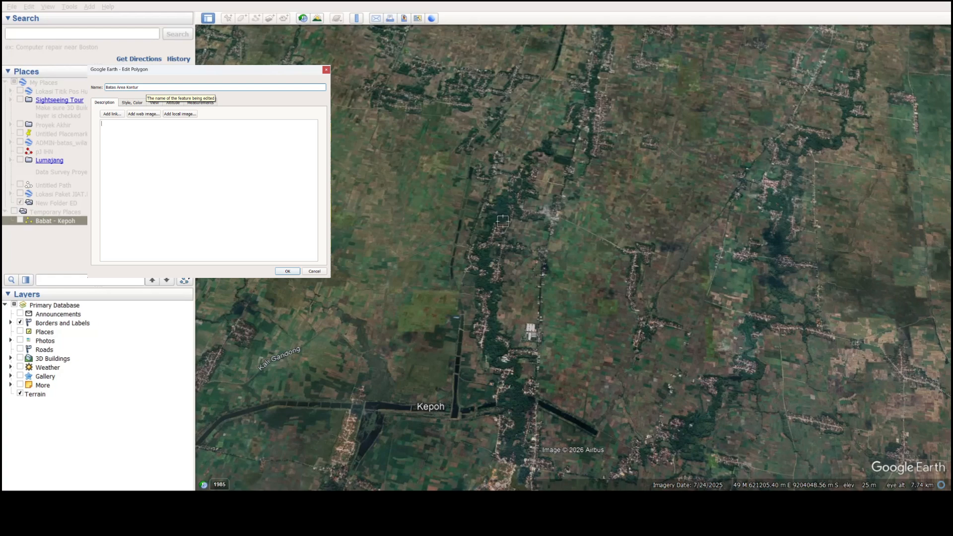
Outline a five-corner boundary over the farmland northeast of Kepoh, with its western side following the road
left_click(598, 171)
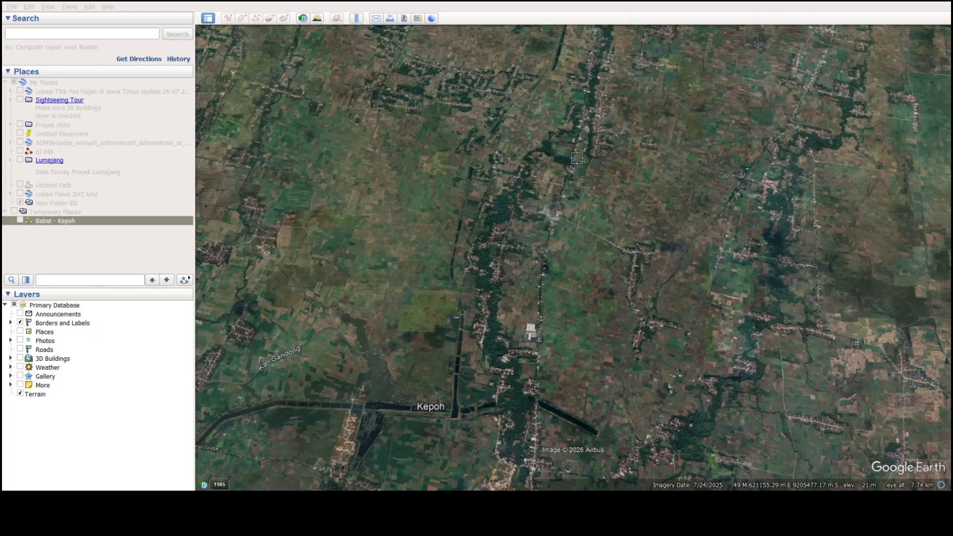
left_click(573, 158)
left_click(761, 166)
left_click(755, 371)
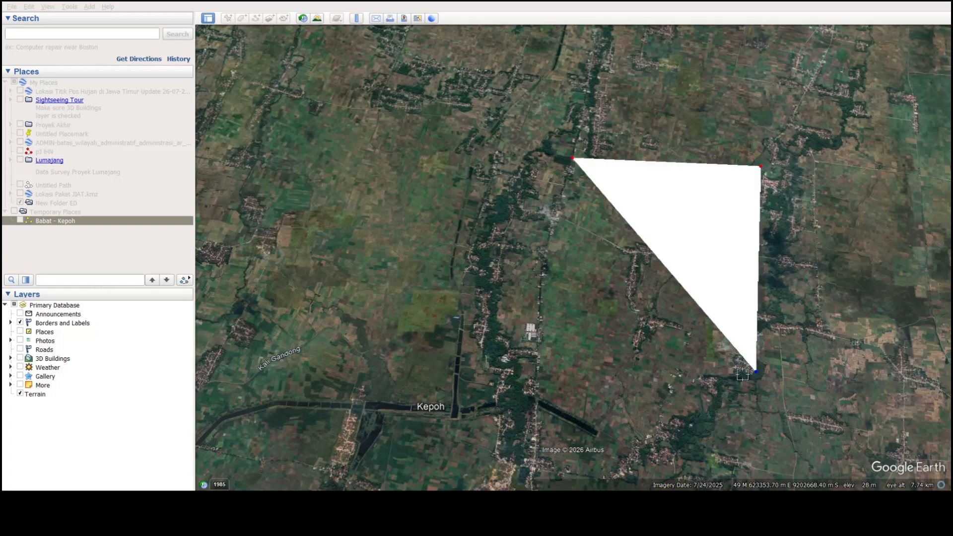
left_click(541, 378)
left_click(545, 251)
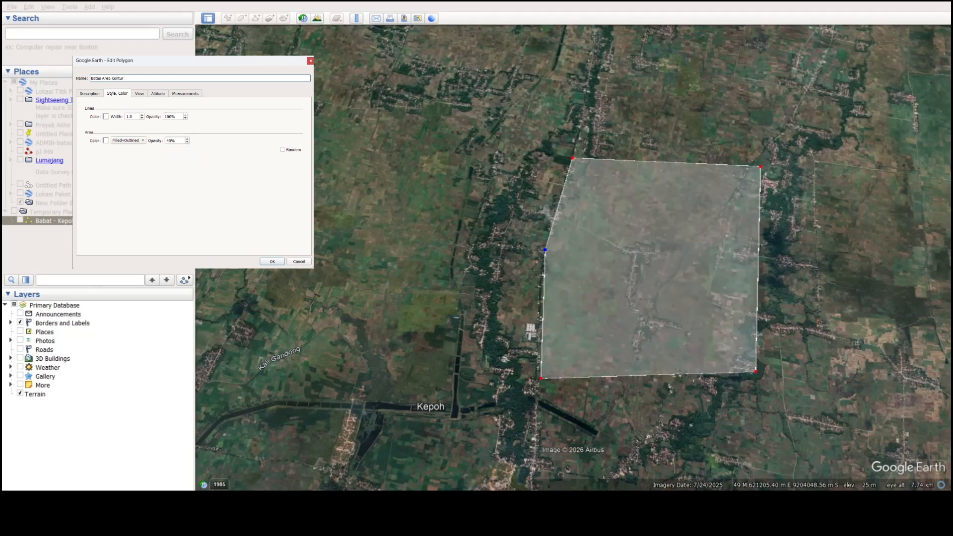
Set the boundary polygon's area opacity to 45%, inspect its northwest corner and western edge up close, and save the polygon
key("Return")
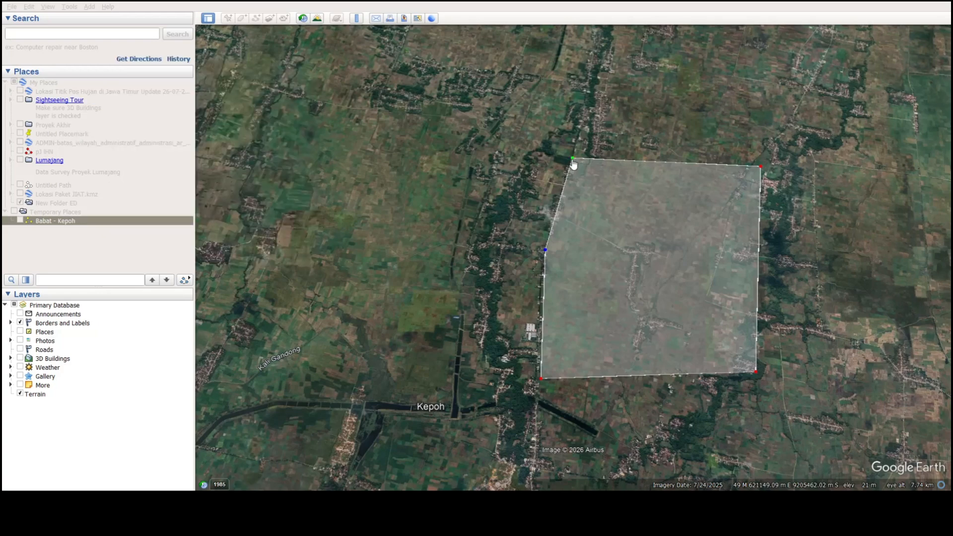
scroll(569, 194, "up", 2)
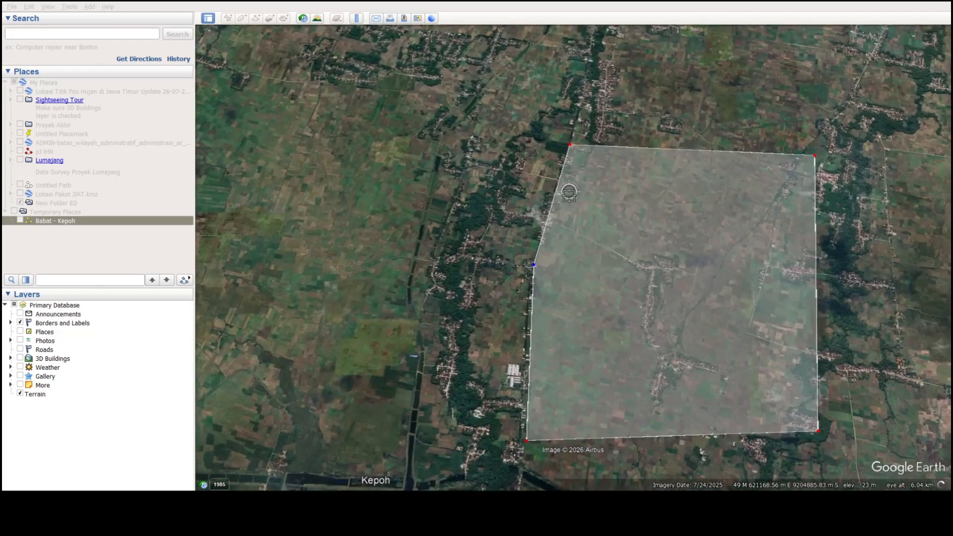
scroll(569, 194, "up", 3)
scroll(566, 190, "up", 3)
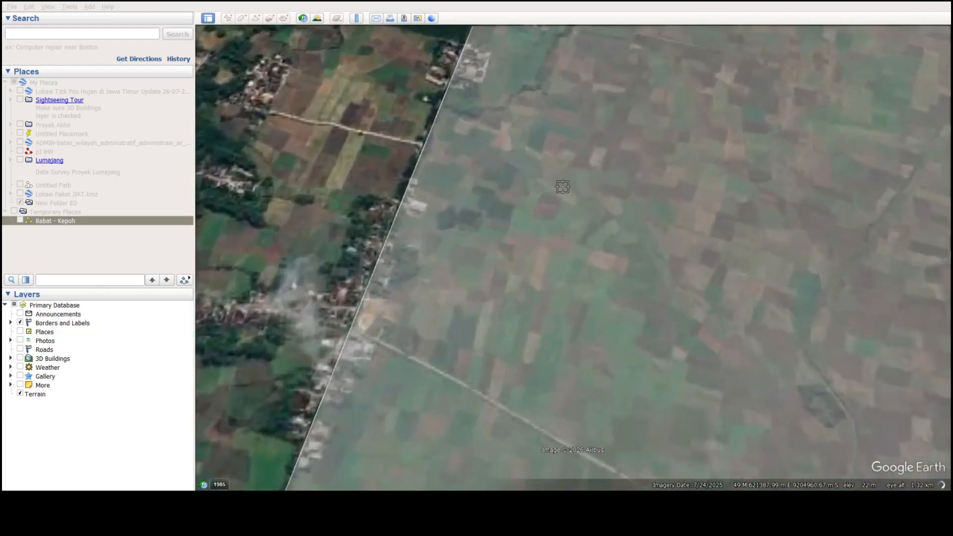
scroll(564, 186, "down", 3)
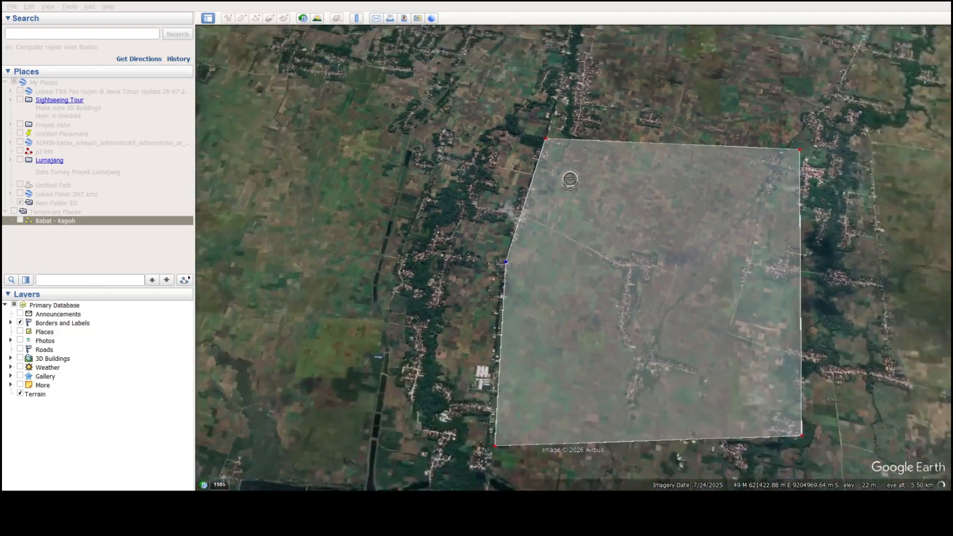
scroll(570, 181, "down", 3)
scroll(557, 145, "up", 2)
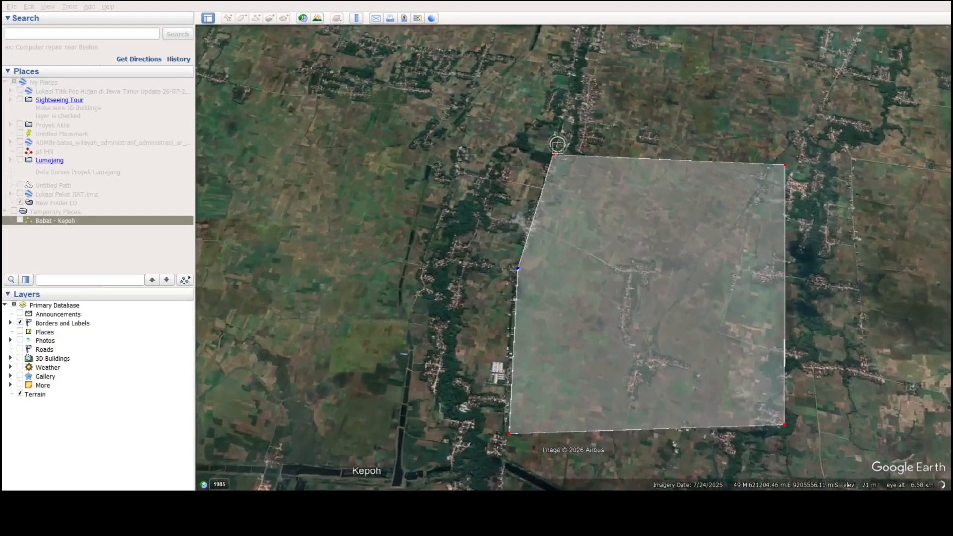
scroll(557, 145, "up", 3)
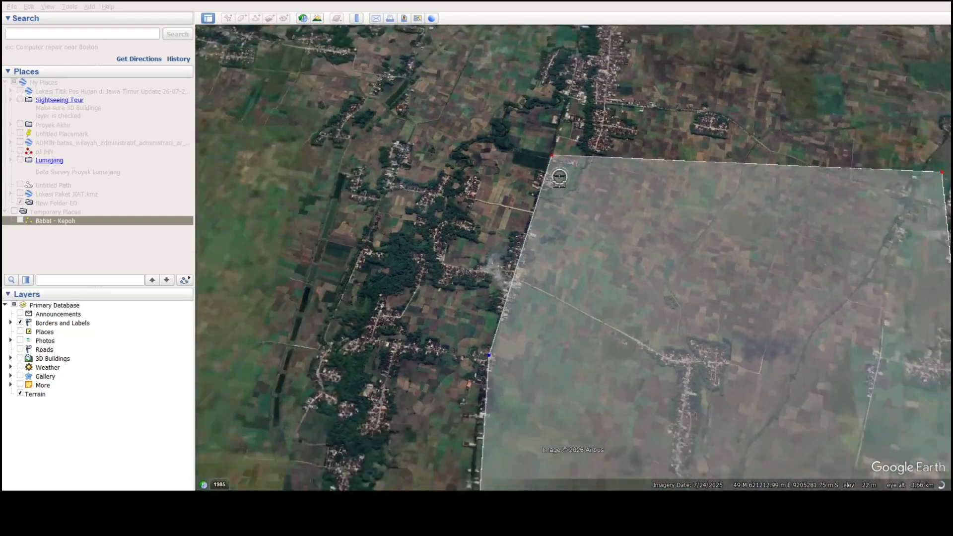
scroll(559, 178, "down", 3)
key("Return")
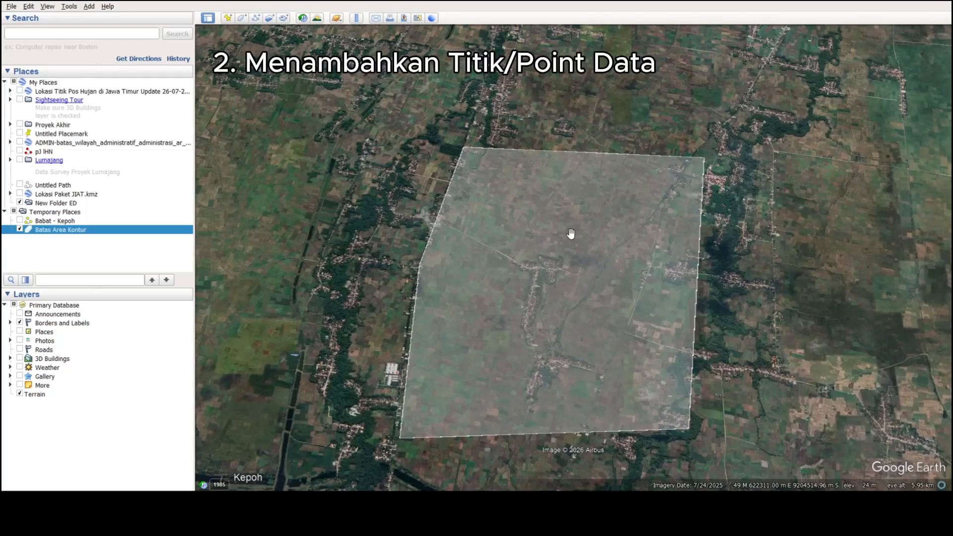
Start a new path named Data Kontur with the northwest corner of the Batas Area Kontur polygon in view
scroll(472, 137, "up", 5)
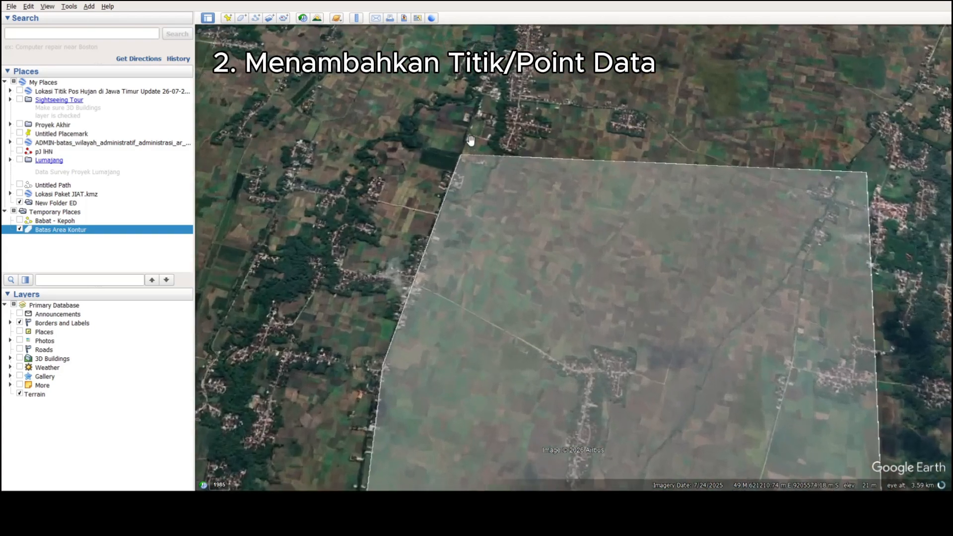
scroll(472, 141, "up", 2)
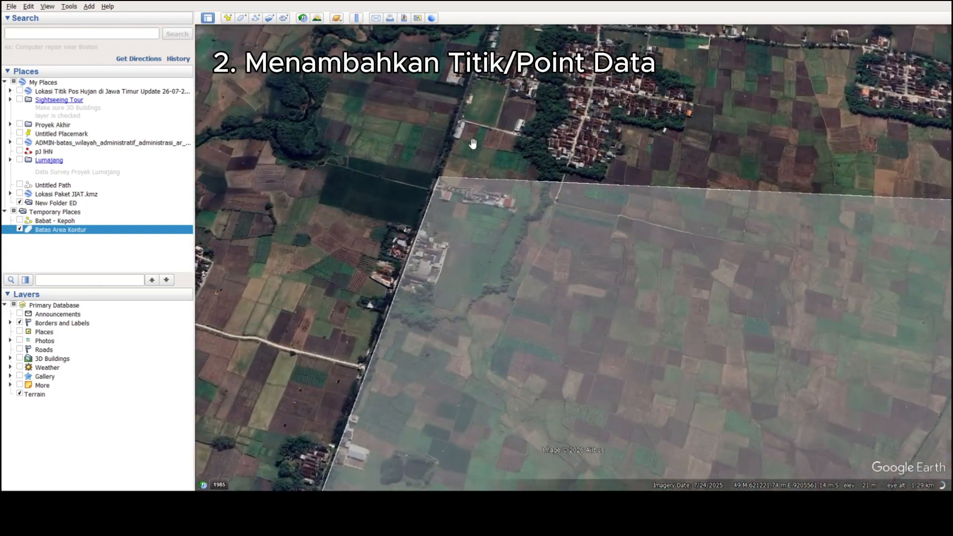
scroll(446, 149, "up", 3)
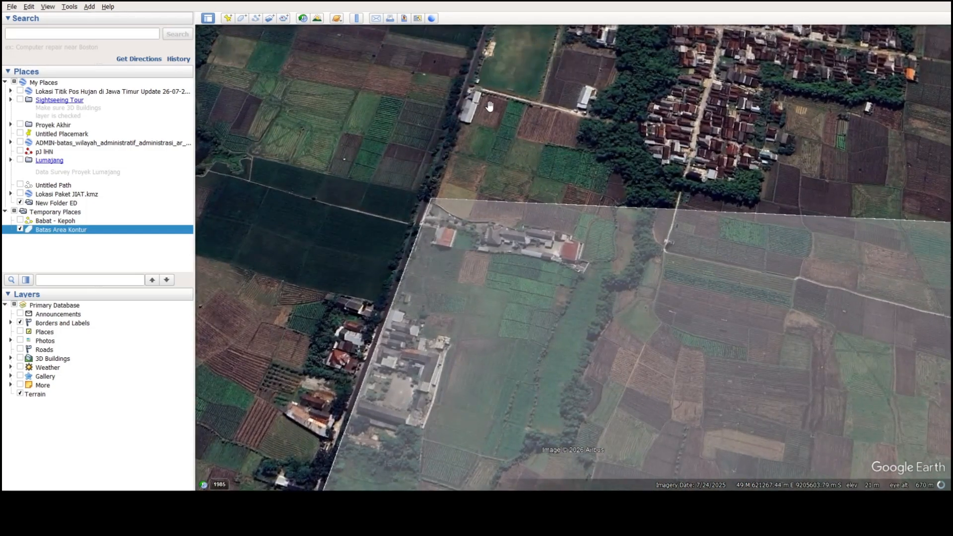
left_click(256, 19)
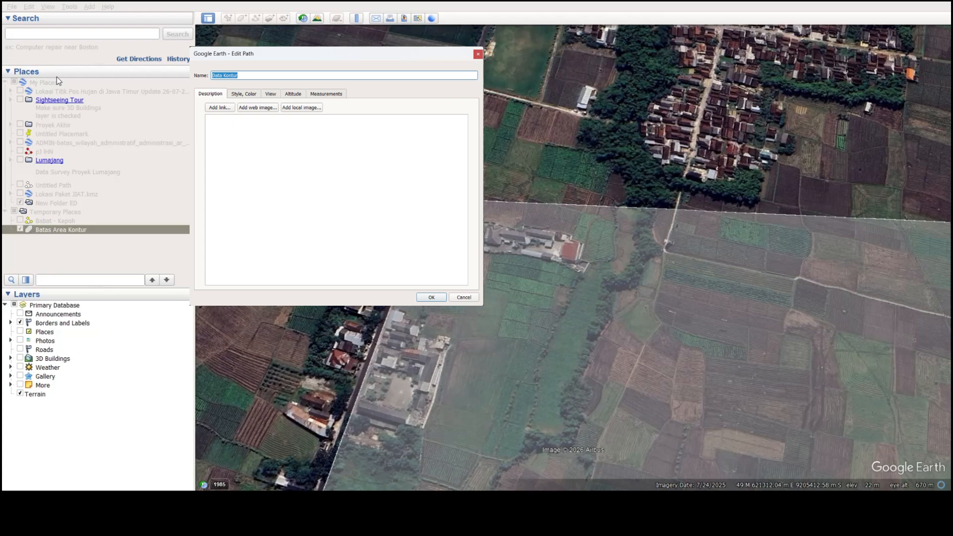
key("Return")
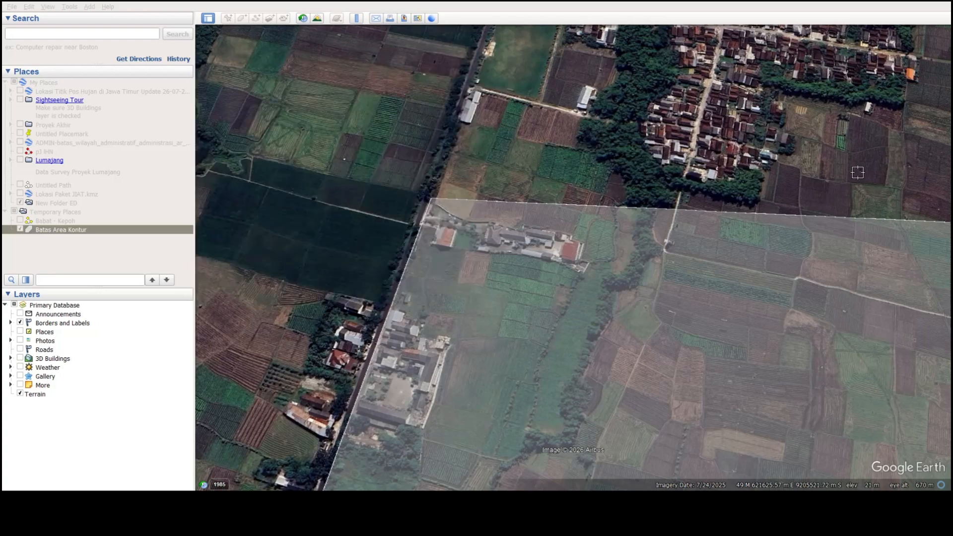
Place the path's first point at the northwest corner of the boundary polygon and inspect its position up close
scroll(858, 173, "down", 2)
scroll(710, 180, "down", 5)
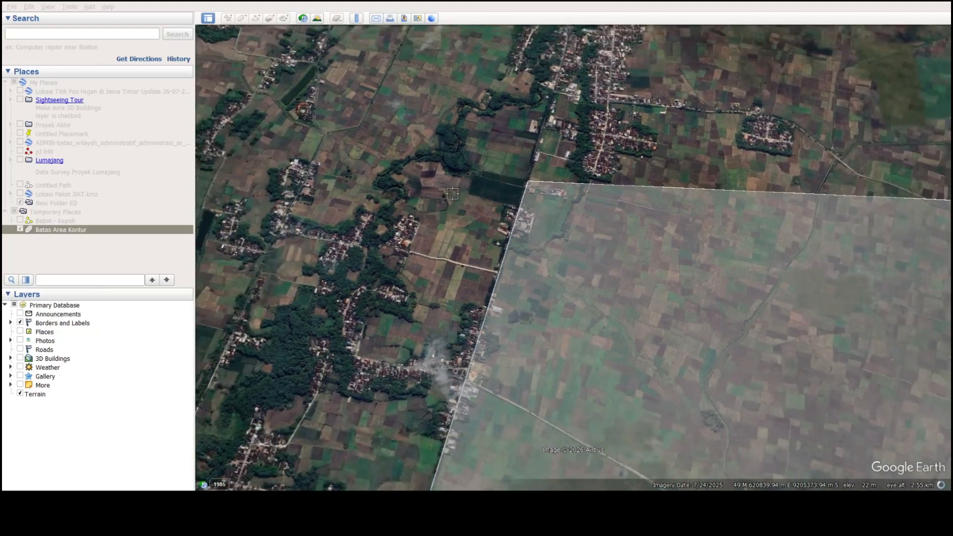
scroll(505, 179, "down", 3)
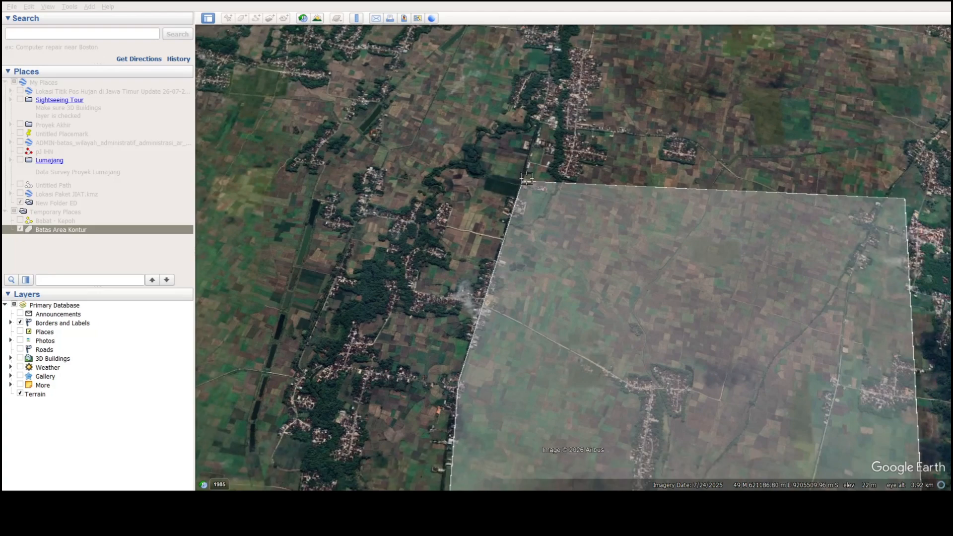
scroll(523, 187, "up", 3)
scroll(524, 187, "up", 3)
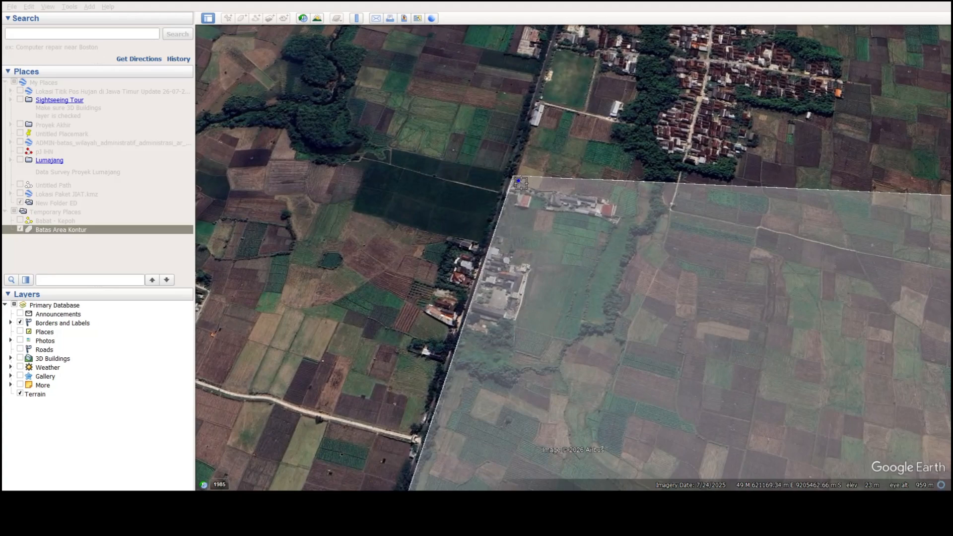
scroll(520, 187, "up", 4)
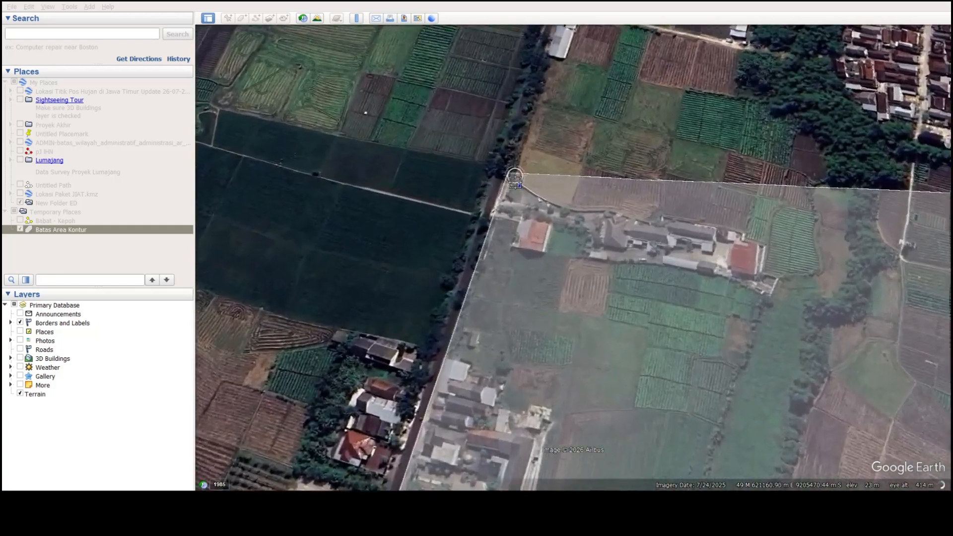
scroll(521, 199, "up", 2)
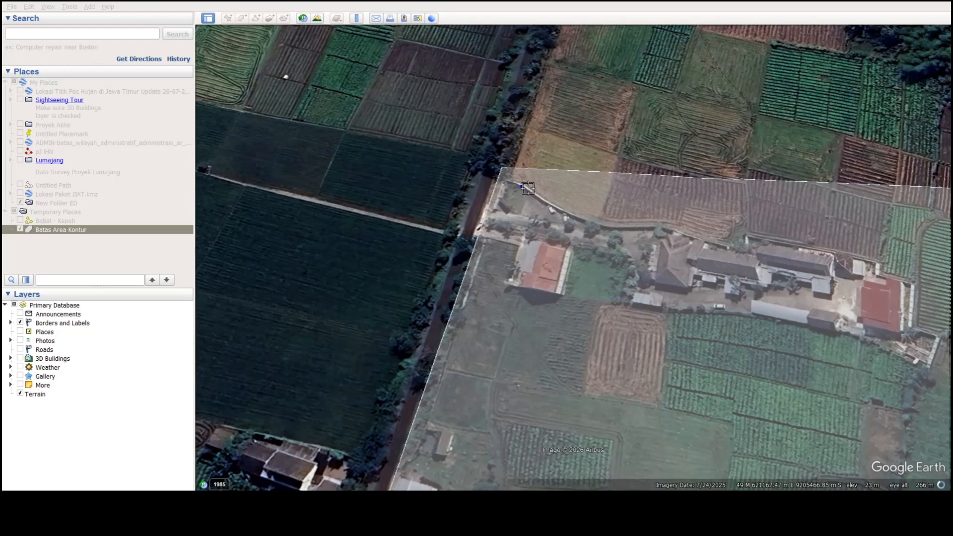
Trace a dense row of path points along the polygon's northern edge, from the northwest corner to the northeast corner
scroll(530, 192, "down", 2)
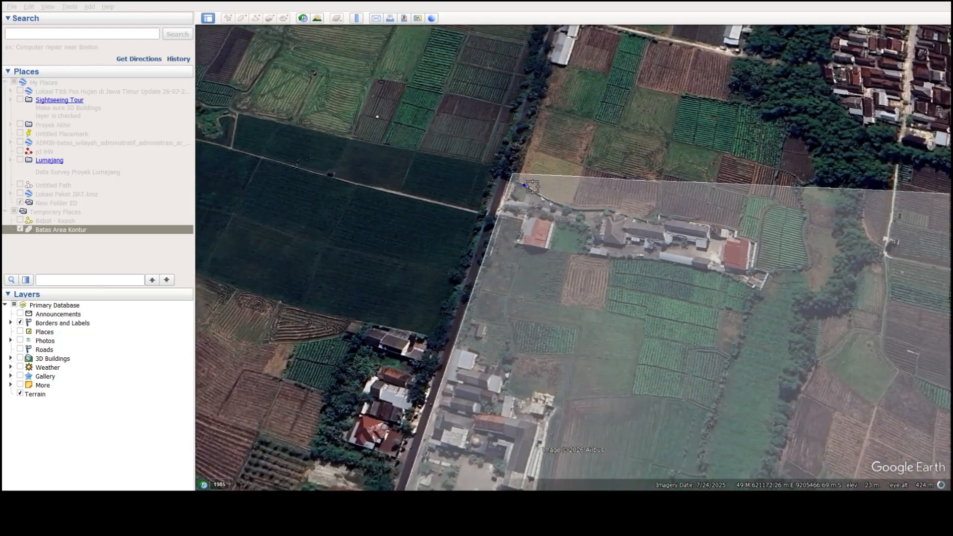
scroll(532, 189, "down", 2)
scroll(533, 189, "down", 3)
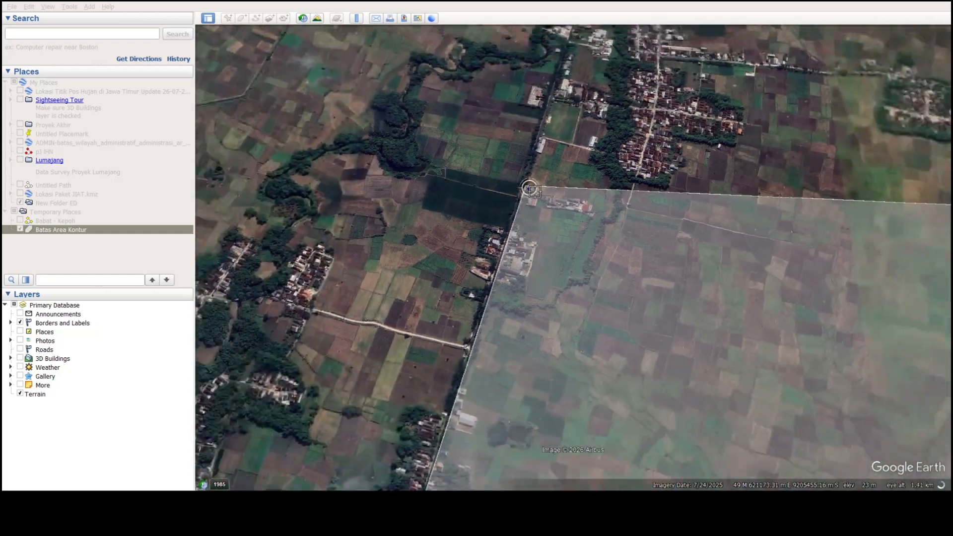
scroll(513, 202, "down", 2)
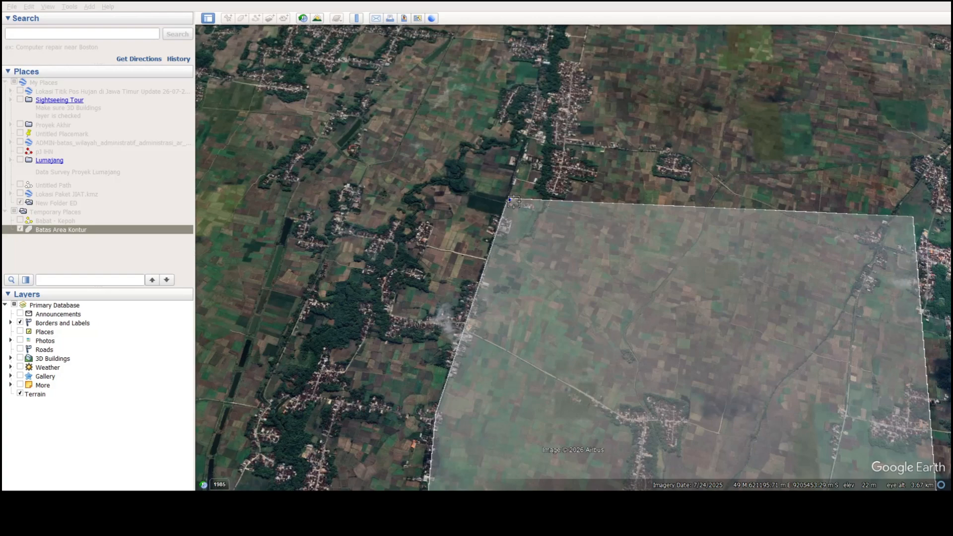
left_click_drag(524, 203, 554, 203)
left_click_drag(678, 208, 721, 209)
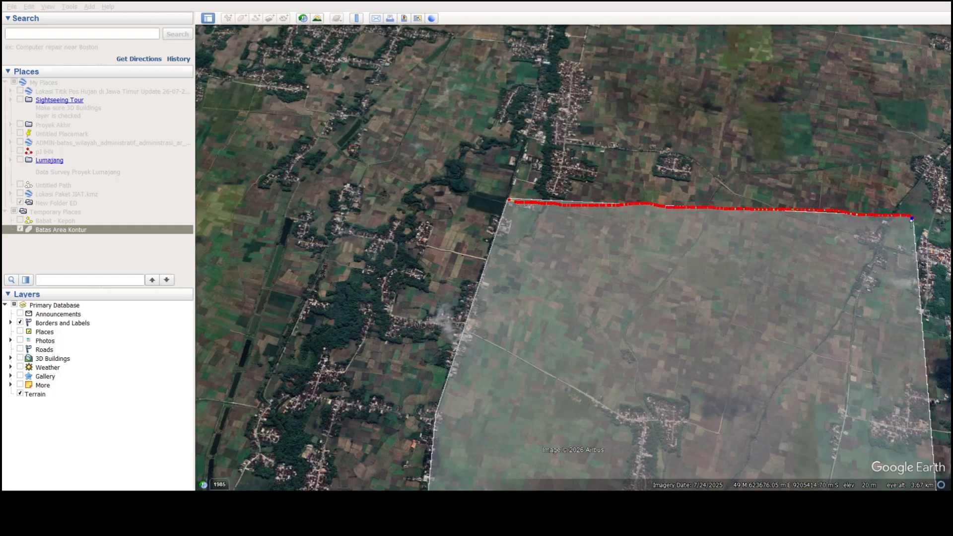
Trace dense back-and-forth east-west rows of path points from the northern edge down to the boundary polygon's southern edge
left_click_drag(866, 226, 574, 217)
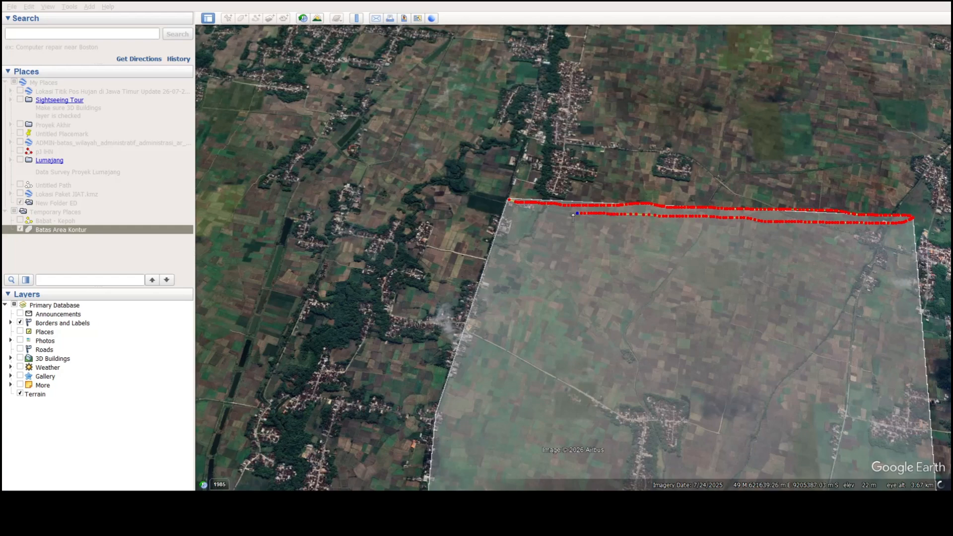
left_click_drag(507, 214, 821, 227)
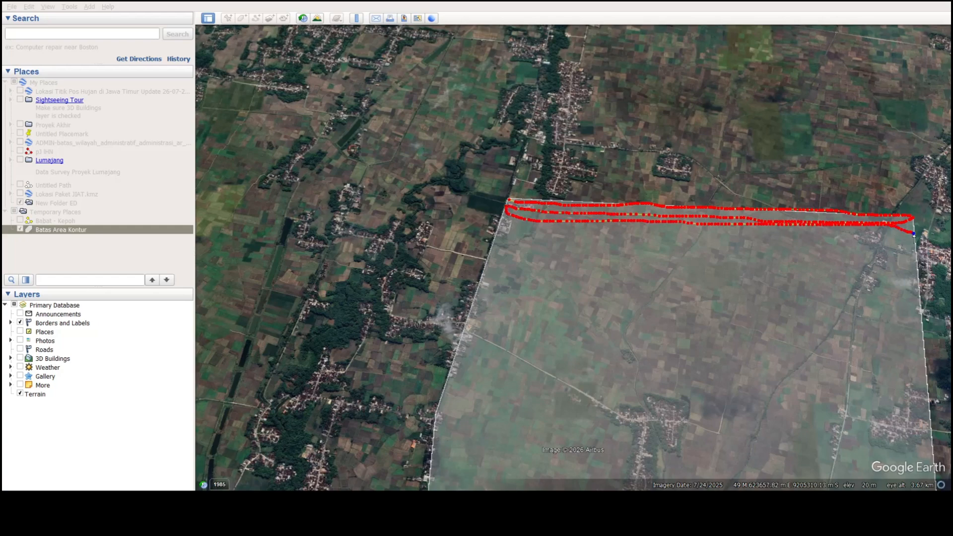
mouse_move(879, 241)
left_mouse_down()
mouse_move(498, 230)
mouse_move(517, 243)
mouse_move(911, 247)
mouse_move(518, 252)
mouse_move(880, 263)
mouse_move(581, 265)
left_mouse_up()
mouse_move(513, 264)
left_mouse_down()
mouse_move(482, 273)
mouse_move(724, 287)
mouse_move(897, 281)
mouse_move(917, 291)
mouse_move(478, 293)
mouse_move(781, 313)
mouse_move(909, 303)
mouse_move(921, 313)
mouse_move(904, 317)
left_mouse_up()
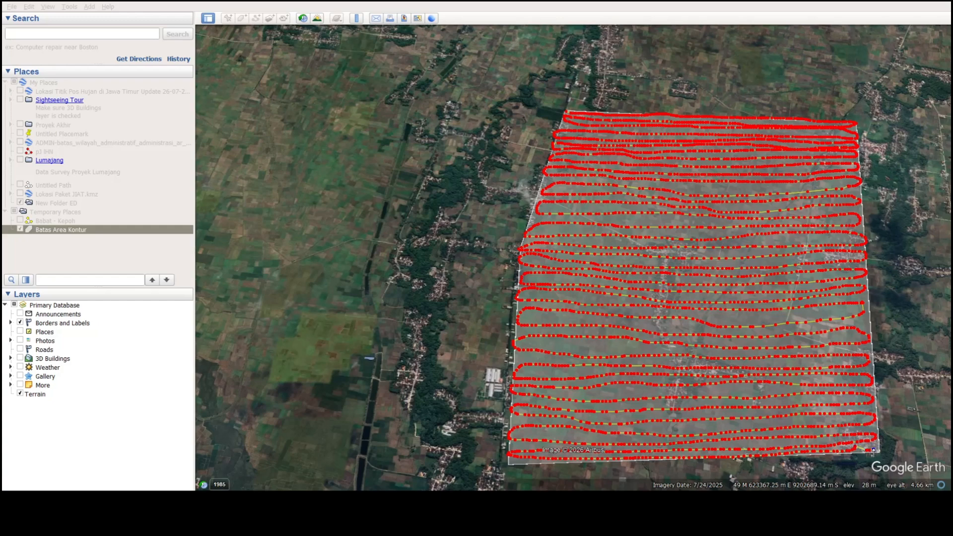
Add north-south rows of path points across the whole boundary polygon, from its eastern edge to its western edge, and save the path
left_click_drag(874, 452, 850, 204)
left_click_drag(848, 145, 839, 128)
mouse_move(841, 171)
left_mouse_down()
mouse_move(858, 422)
mouse_move(843, 435)
mouse_move(823, 333)
mouse_move(810, 138)
mouse_move(799, 124)
mouse_move(802, 351)
mouse_move(822, 456)
mouse_move(798, 417)
mouse_move(771, 127)
mouse_move(767, 293)
mouse_move(790, 443)
mouse_move(765, 454)
mouse_move(738, 121)
mouse_move(727, 317)
mouse_move(740, 407)
mouse_move(726, 462)
mouse_move(700, 124)
mouse_move(668, 292)
mouse_move(658, 449)
mouse_move(641, 149)
mouse_move(620, 144)
mouse_move(588, 441)
mouse_move(564, 263)
mouse_move(570, 131)
mouse_move(532, 244)
left_mouse_up()
mouse_move(525, 278)
left_mouse_down()
mouse_move(523, 438)
mouse_move(541, 399)
mouse_move(554, 233)
mouse_move(587, 135)
mouse_move(578, 370)
mouse_move(594, 443)
mouse_move(622, 343)
mouse_move(633, 189)
mouse_move(655, 133)
mouse_move(696, 328)
mouse_move(696, 446)
left_mouse_up()
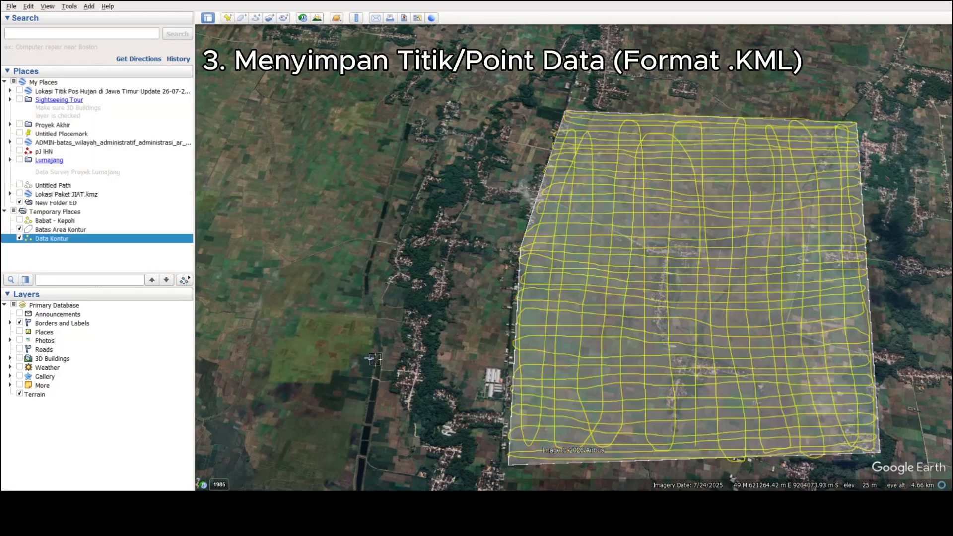
Save the Data Kontur path to disk as a KML file
right_click(77, 242)
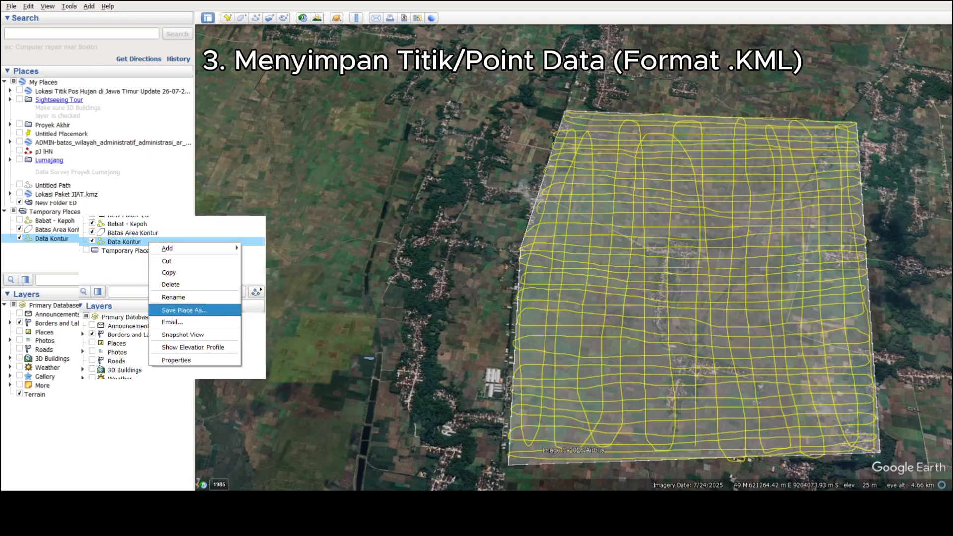
left_click(184, 310)
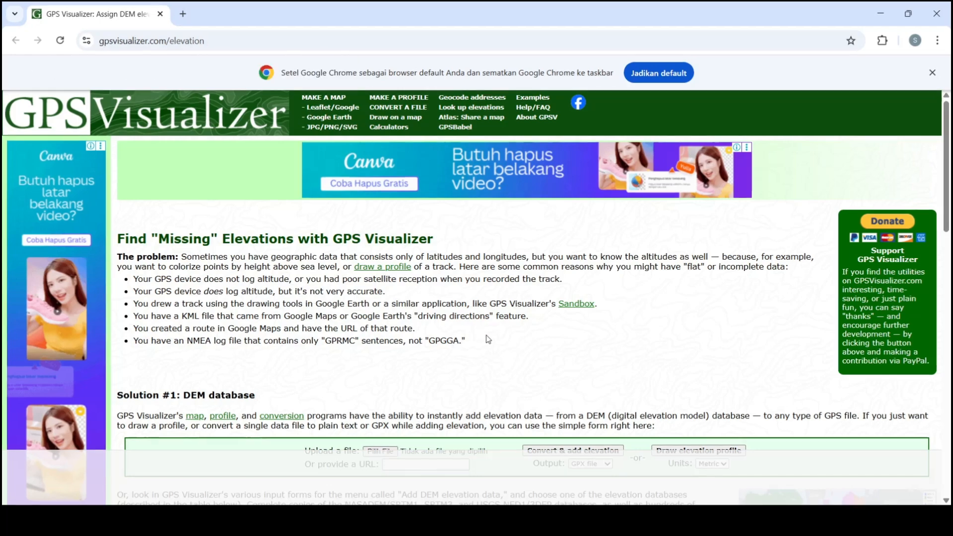
Switch to GPS Visualizer's elevation page and choose Data Kontur.kml as the file for the DEM elevation form
scroll(487, 336, "down", 3)
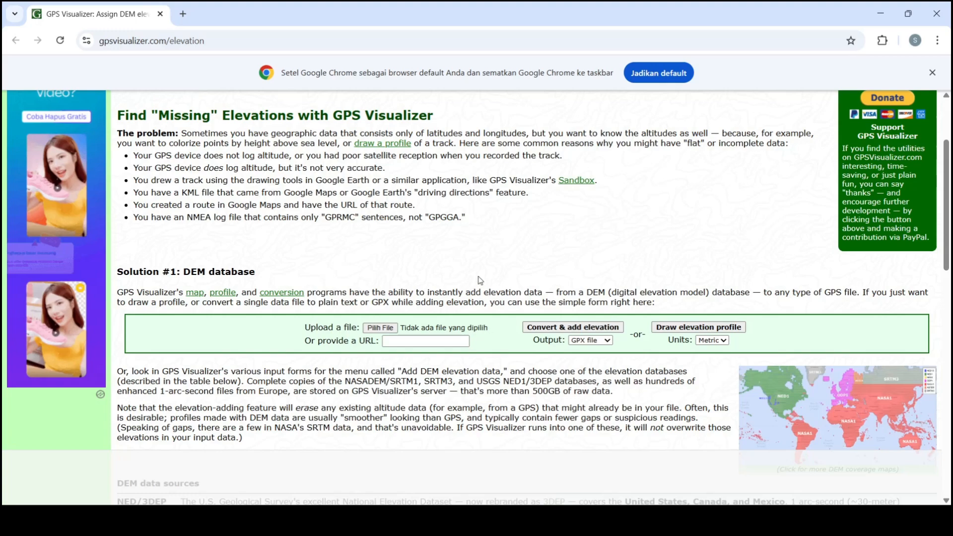
scroll(472, 265, "down", 2)
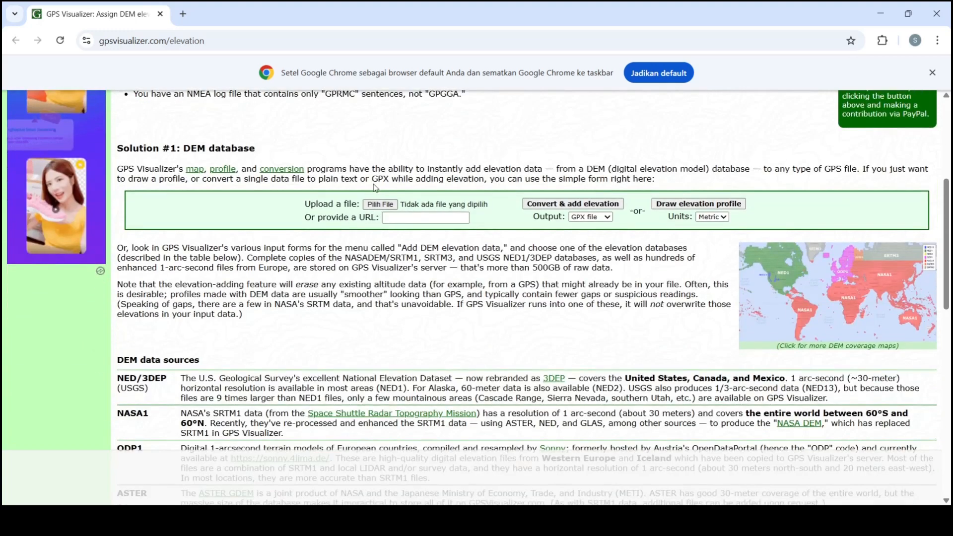
left_click(383, 208)
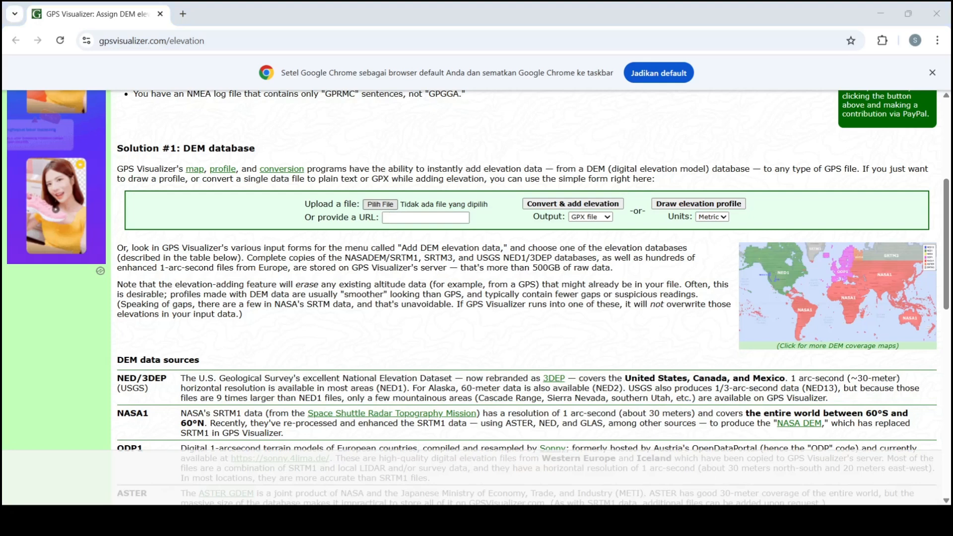
double_click(441, 219)
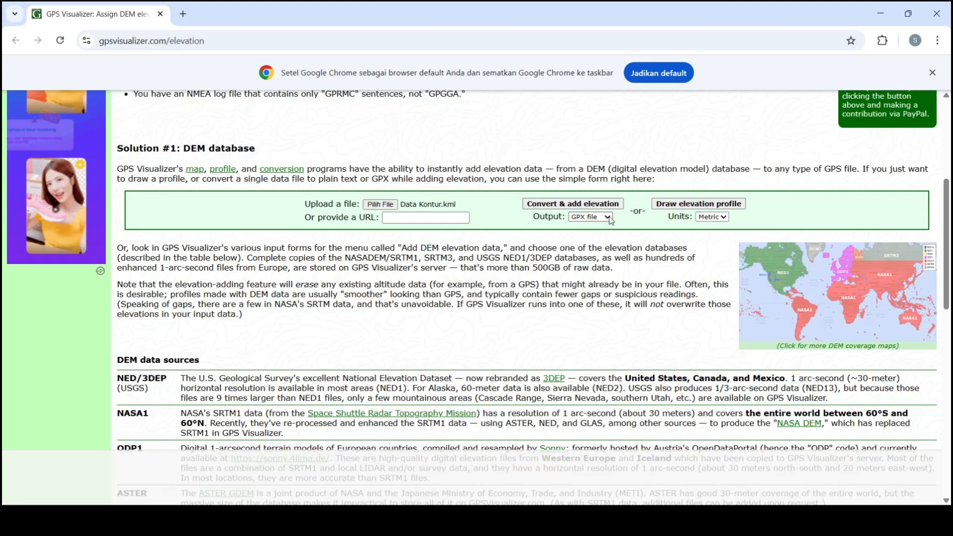
Convert the uploaded KML to a GPX file with elevation added and download the resulting GPX file
left_click(712, 229)
left_click(615, 208)
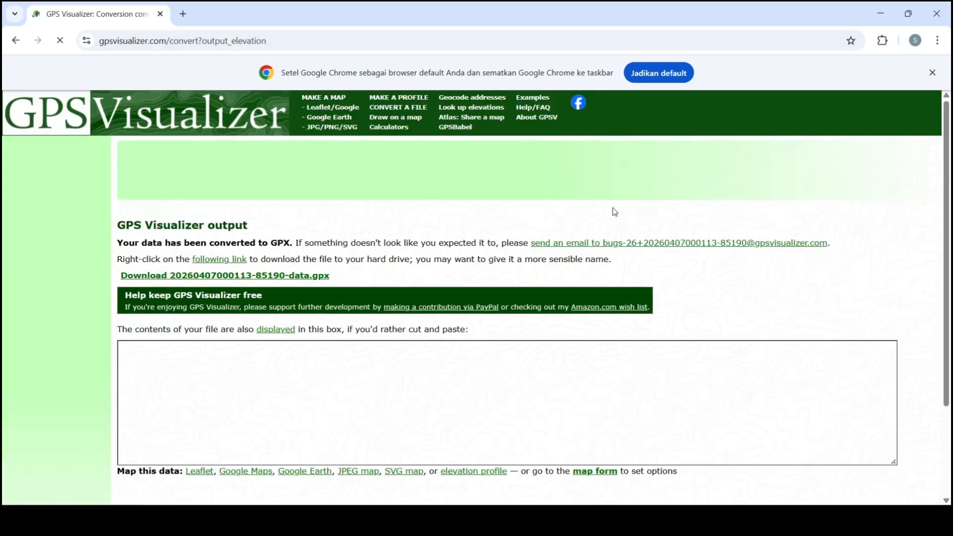
scroll(324, 207, "down", 1)
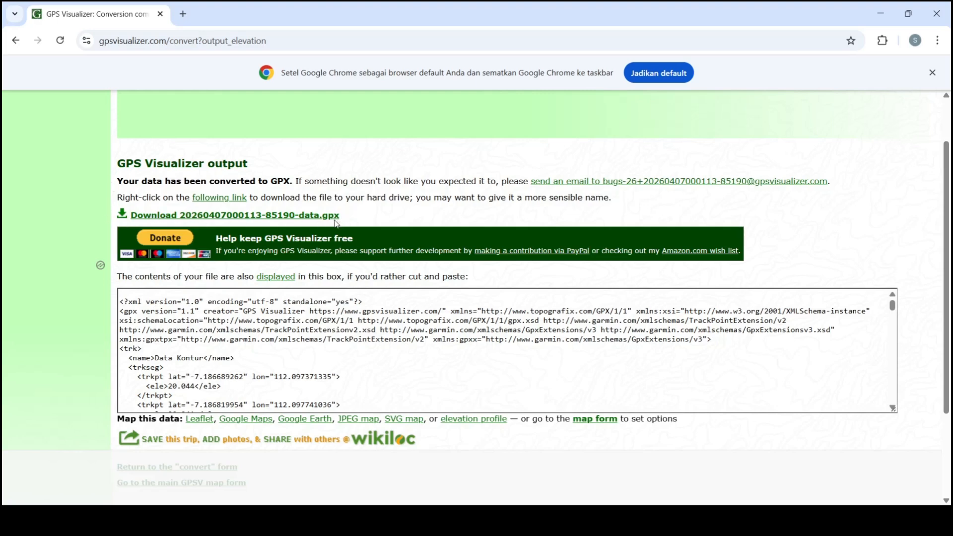
left_click(128, 221)
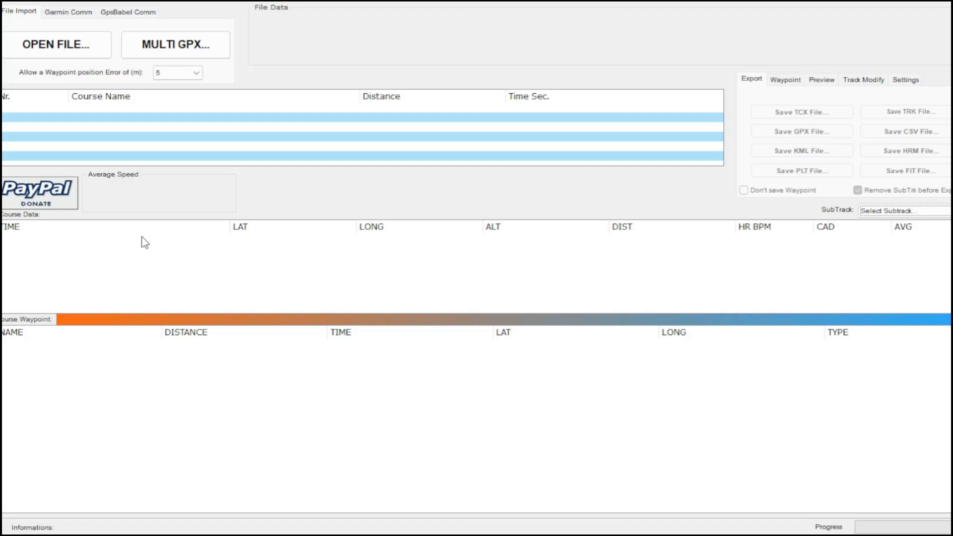
Switch to the track converter, open the downloaded GPX file and export it as CSV with semicolons as cell separators
left_click(68, 45)
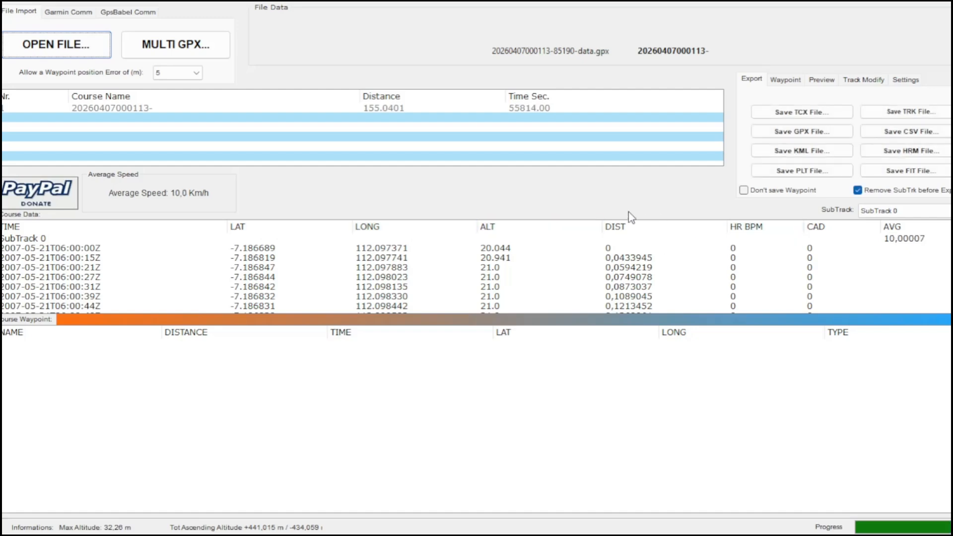
left_click(917, 133)
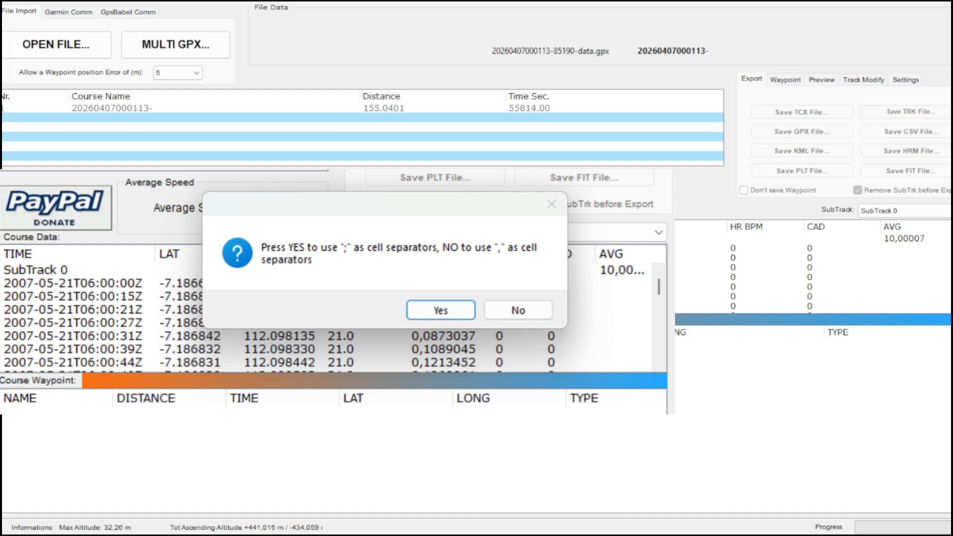
key("Return")
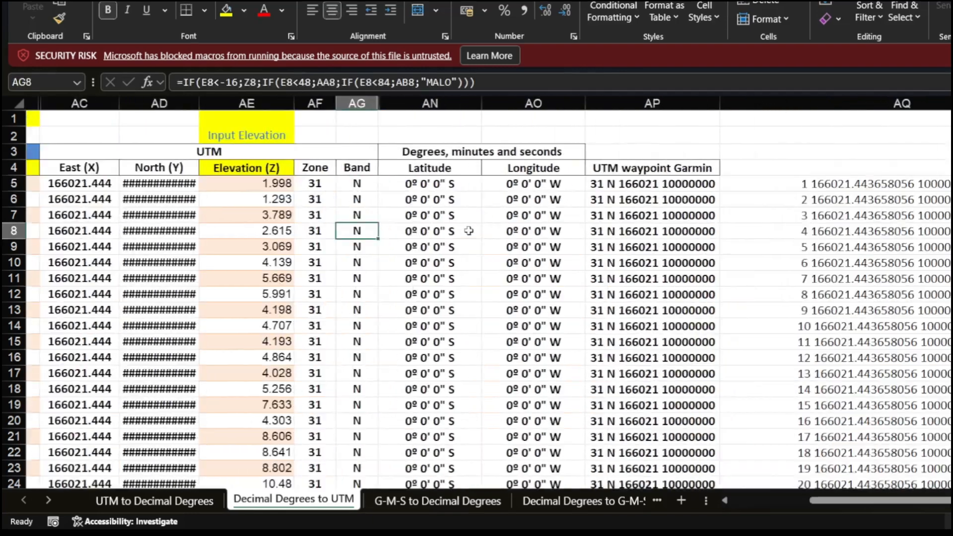
In Excel's Decimal Degrees to UTM sheet, clear the existing Elevation (Z) values from AE5 down
scroll(468, 231, "right", 3)
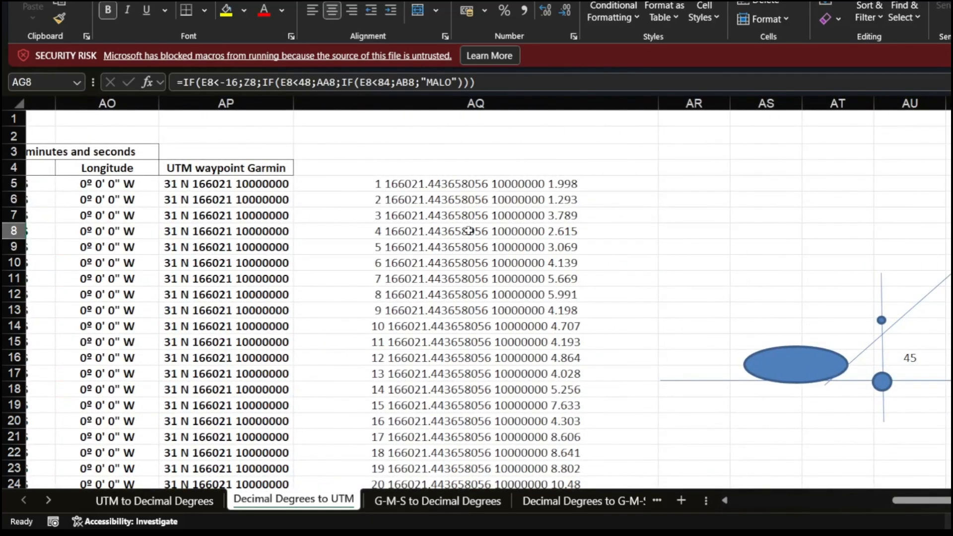
scroll(468, 230, "left", 10)
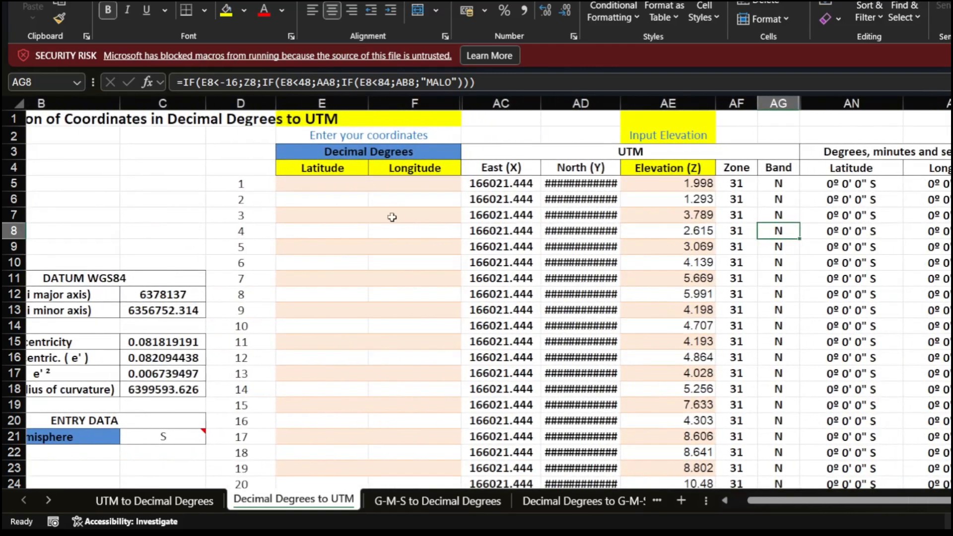
left_click(302, 185)
left_click(415, 183)
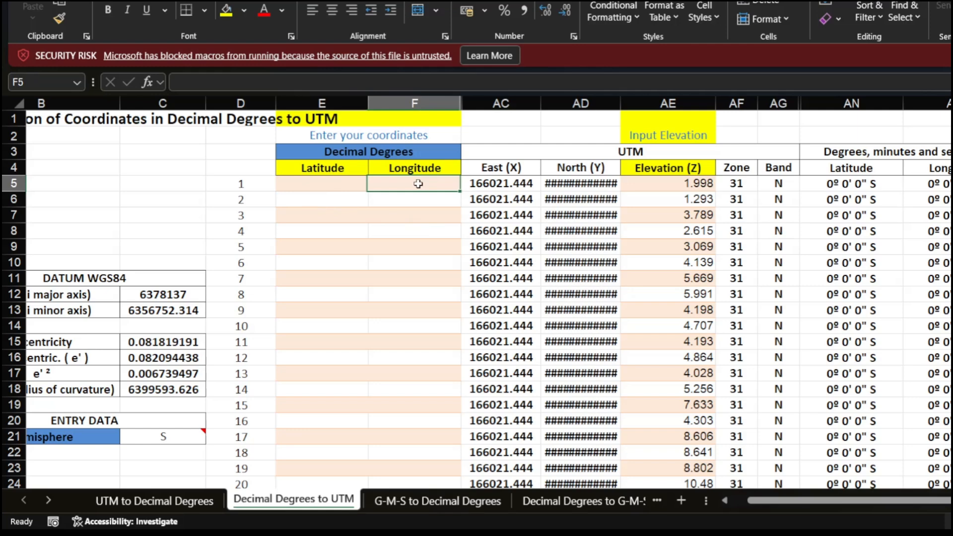
left_click(689, 185)
key("ctrl+shift+Down")
key("Delete")
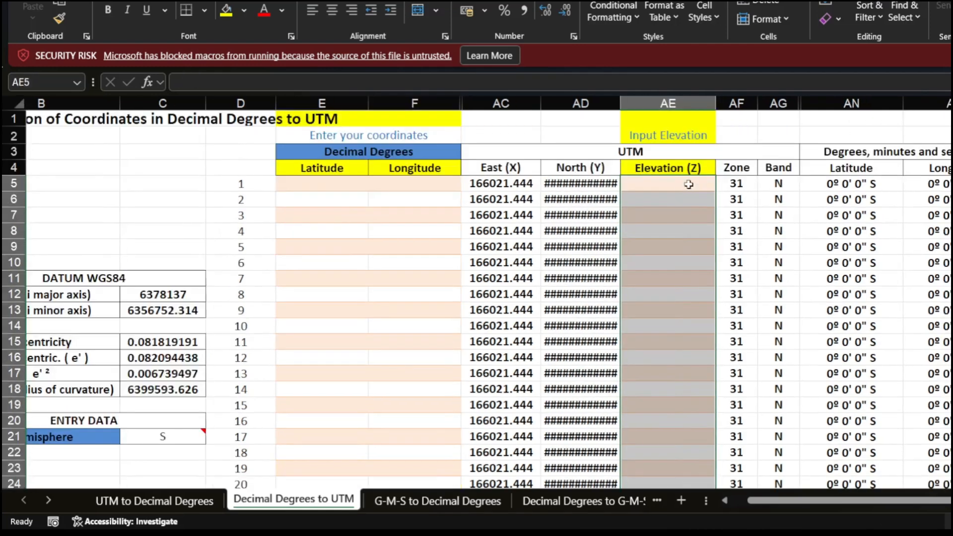
Copy all LAT and LONG values from C2 down to D4836 in the Data Kontur CSV workbook
left_click(310, 189)
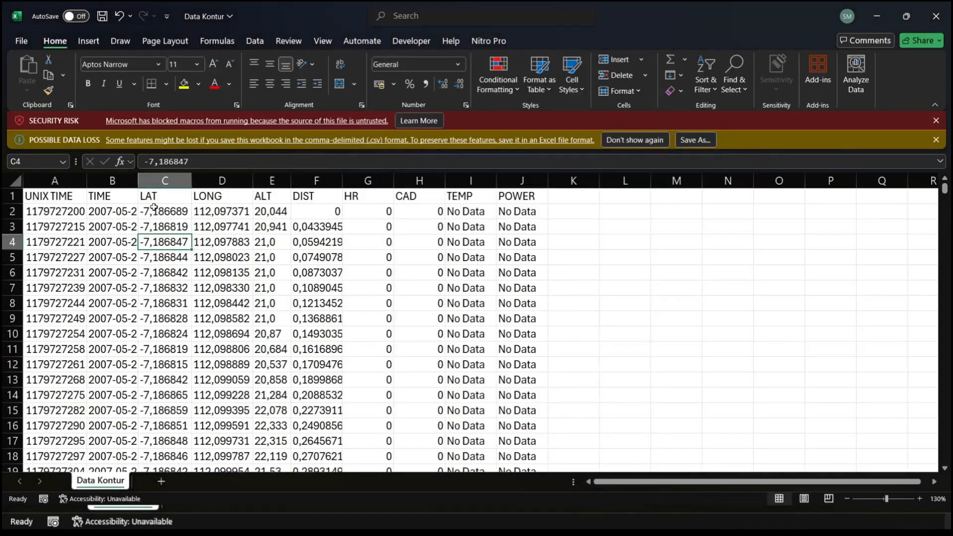
left_click_drag(161, 211, 227, 398)
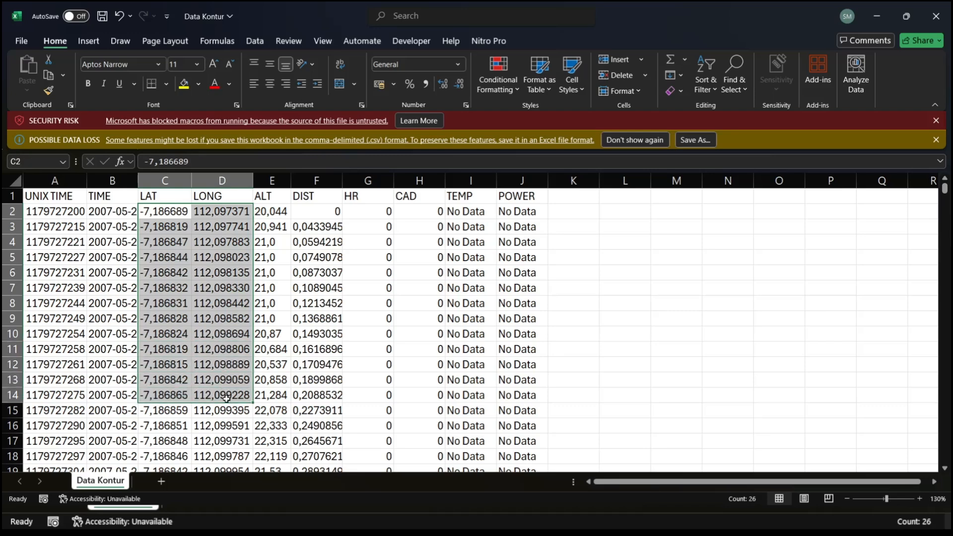
key("ctrl+shift+Down")
key("ctrl+c")
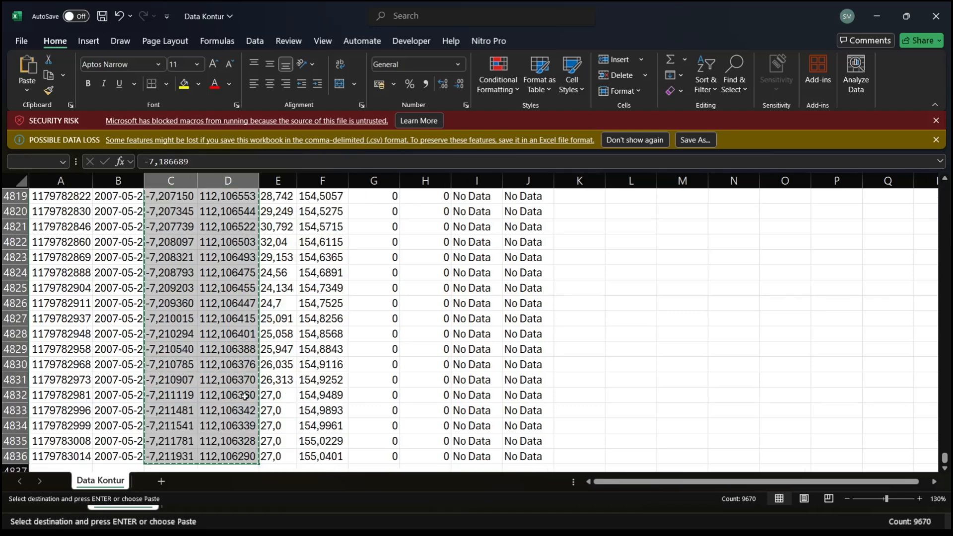
scroll(217, 305, "up", 7)
scroll(217, 305, "up", 13)
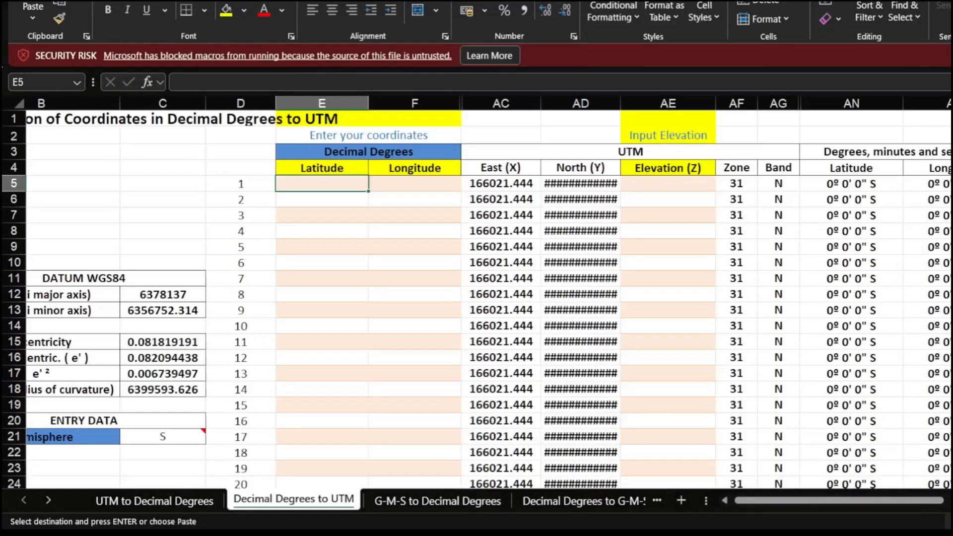
Paste the copied coordinates into the Latitude and Longitude columns of the conversion sheet, starting at E5
left_click(558, 329)
scroll(558, 329, "left", 3)
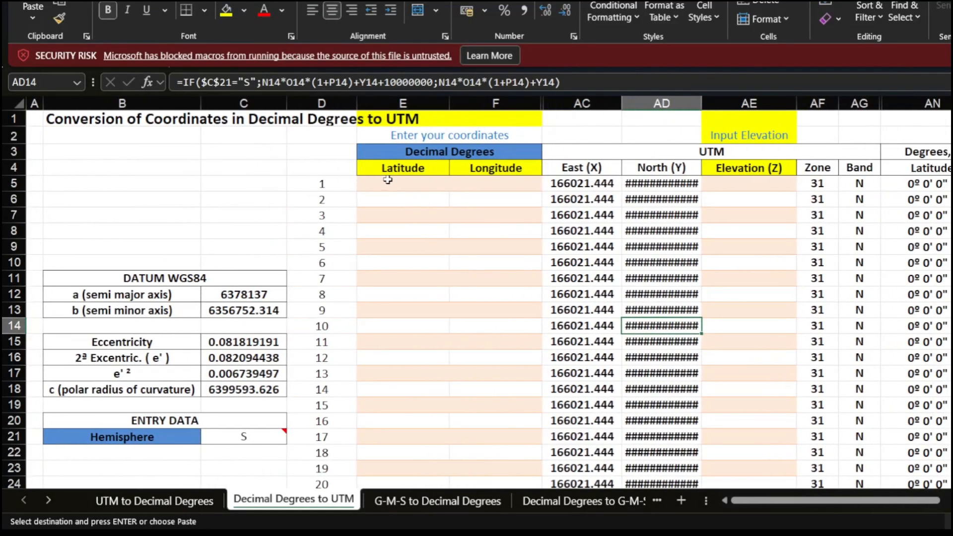
left_click(387, 182)
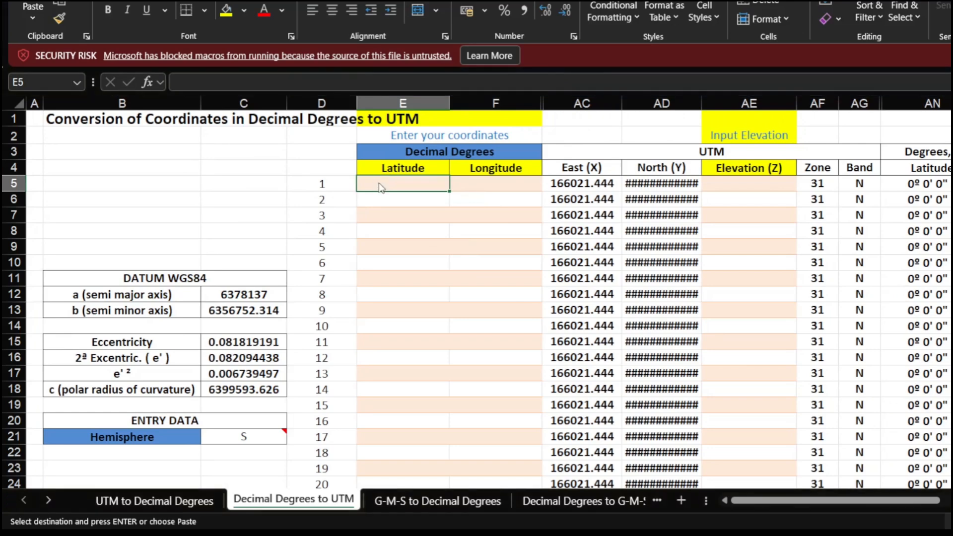
key("ctrl+v")
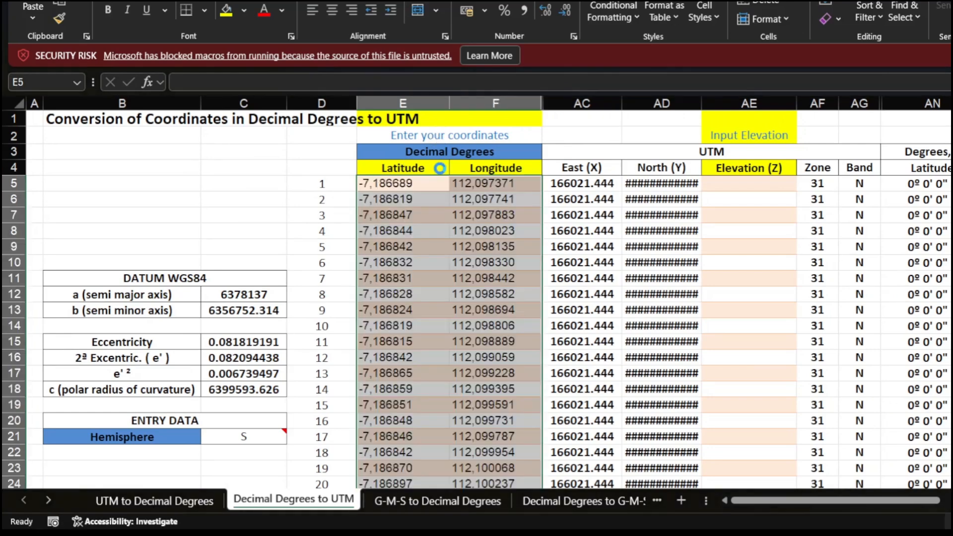
Paste the ALT values from the Data Kontur workbook into the Elevation (Z) column, starting at AE5
left_click(752, 185)
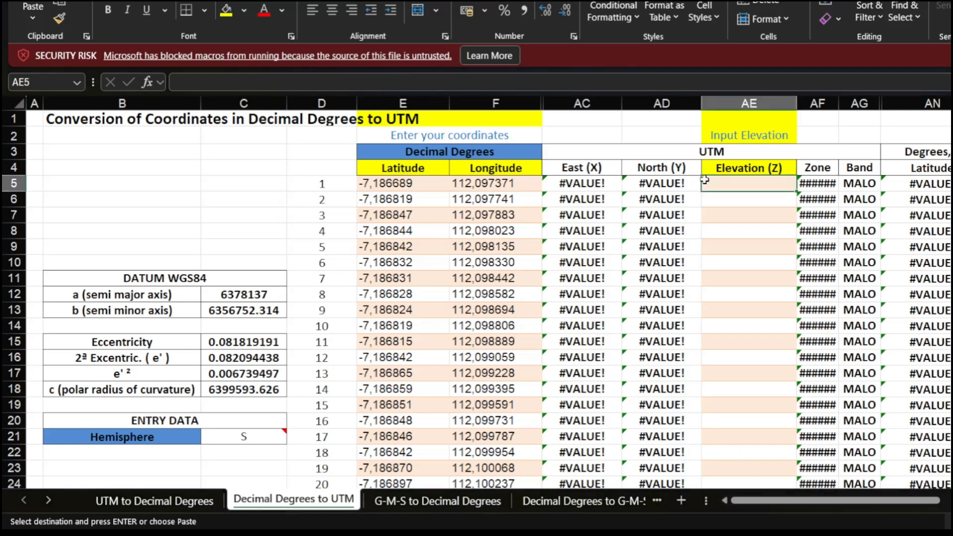
left_click(738, 186)
key("ctrl+v")
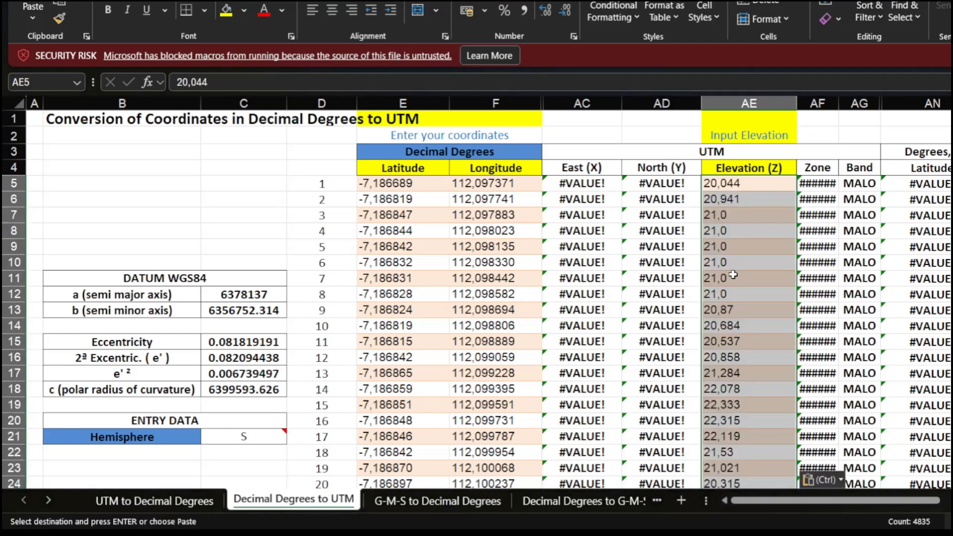
Examine the converted UTM, degrees-minutes-seconds and waypoint columns and the combined-string formula in AQ5
scroll(754, 270, "right", 3)
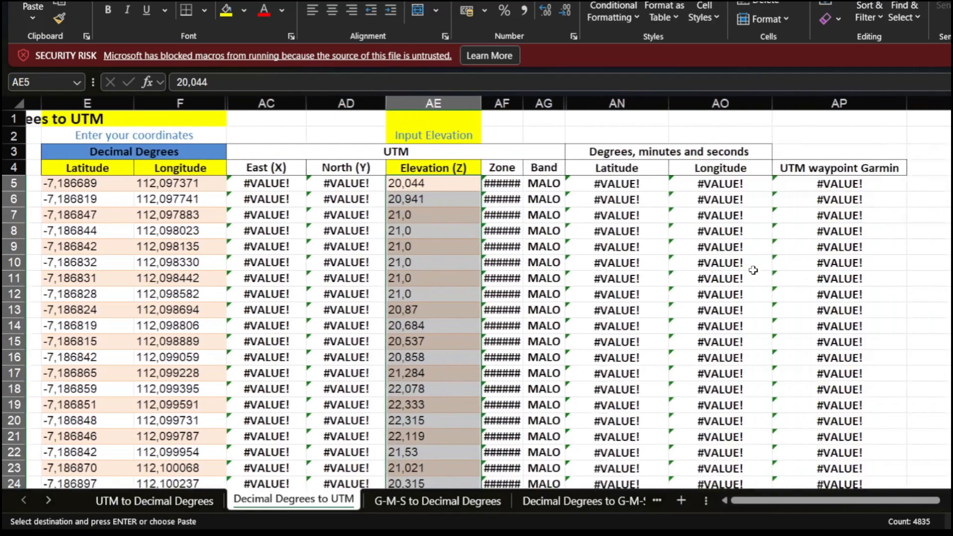
scroll(754, 271, "left", 3)
left_click(243, 198)
scroll(493, 239, "right", 5)
scroll(492, 239, "right", 1)
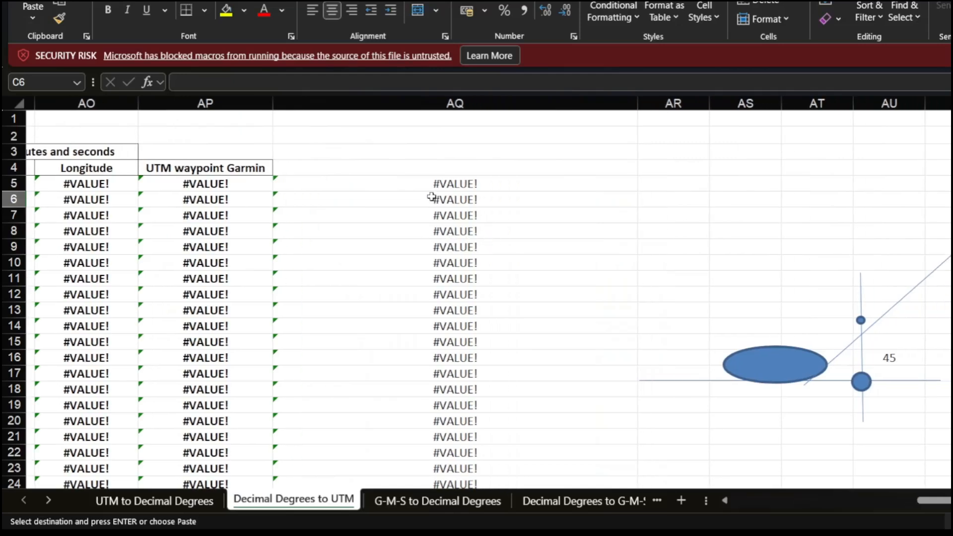
left_click(415, 187)
scroll(461, 237, "left", 3)
scroll(467, 235, "left", 5)
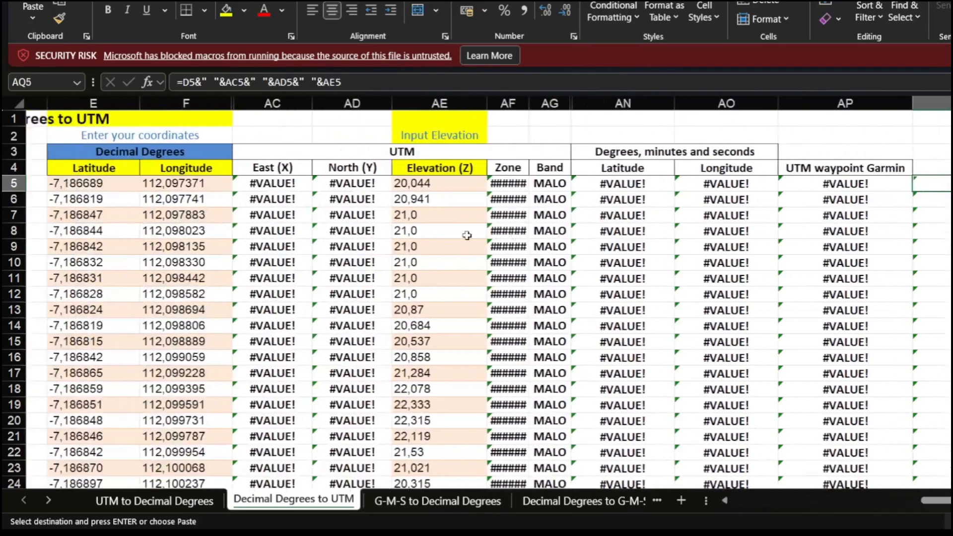
Replace all commas with periods in the conversion sheet's coordinate and elevation values and check the combined point strings in column AQ
left_click(264, 184)
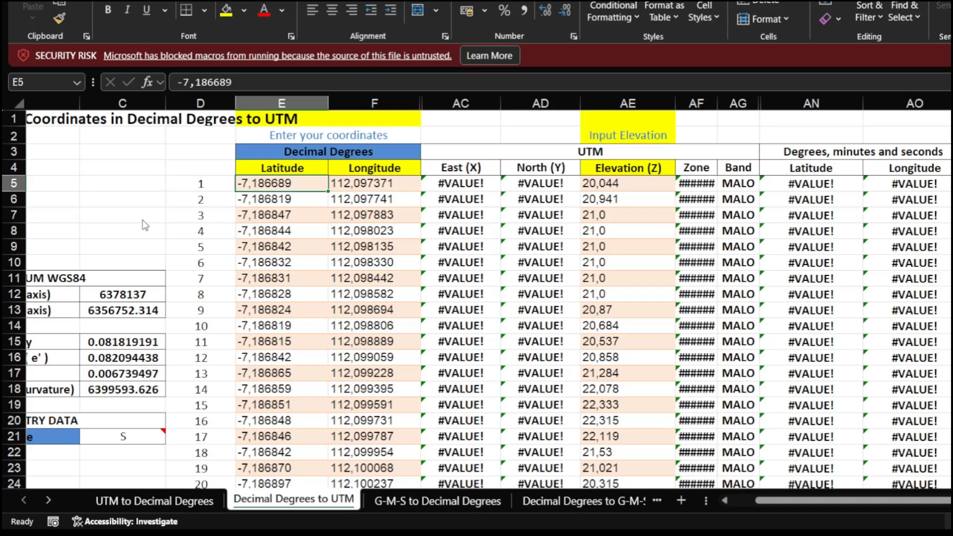
left_click(98, 216)
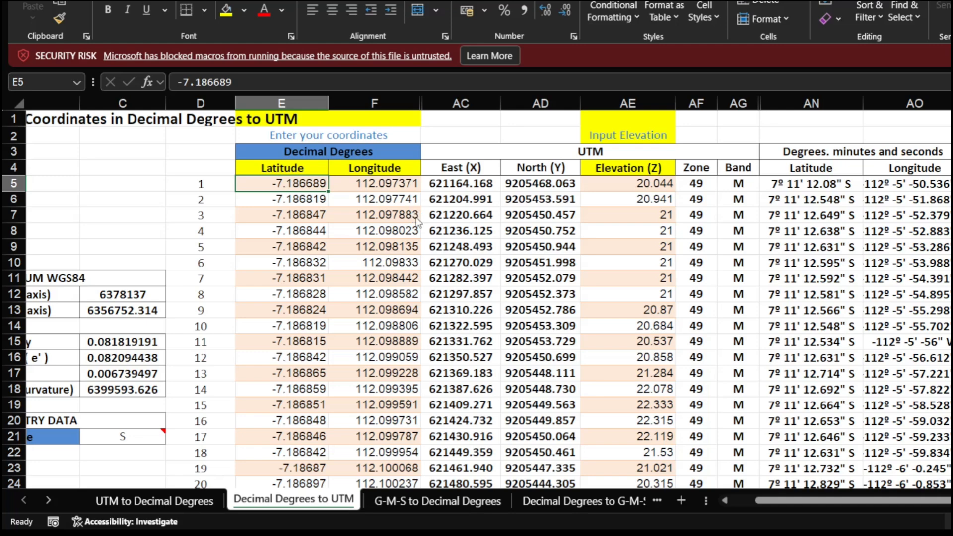
scroll(378, 238, "right", 5)
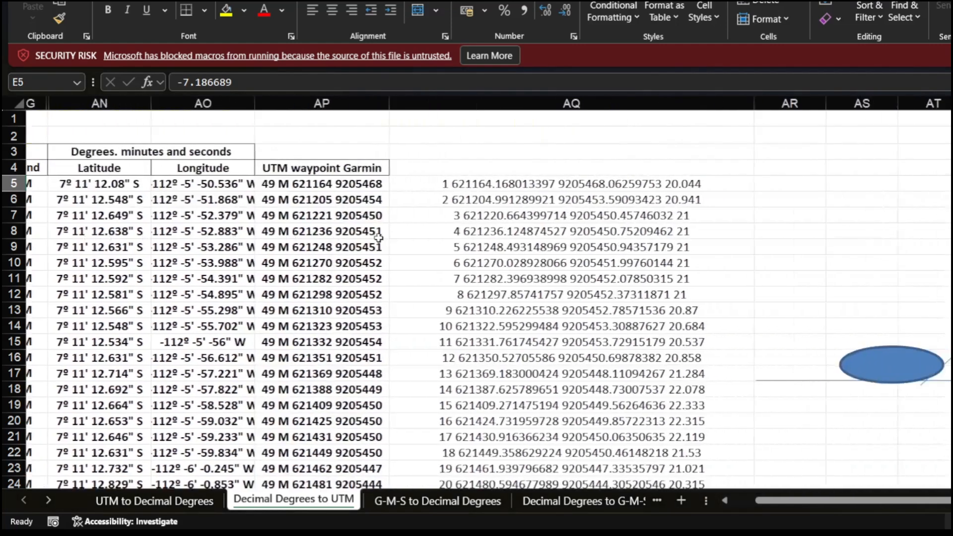
Copy all combined point strings in column AQ, from AQ5 down to the last point row
left_click(311, 184)
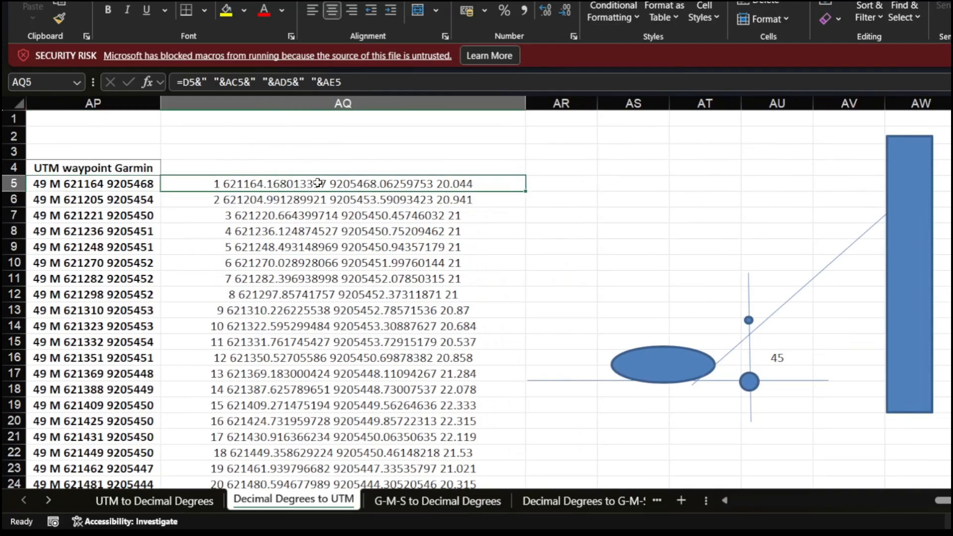
scroll(319, 184, "down", 3)
scroll(323, 191, "up", 4)
scroll(313, 184, "left", 1)
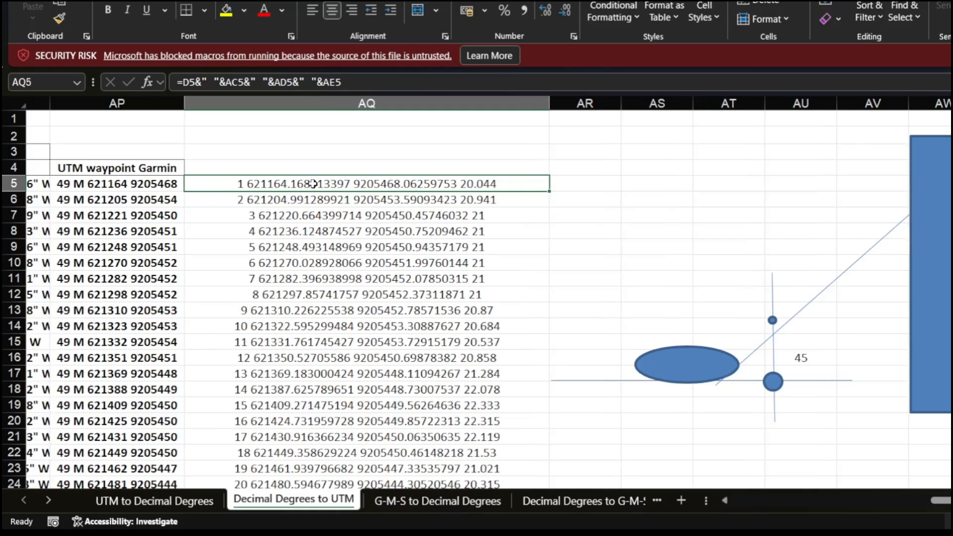
key("ctrl+shift+Down")
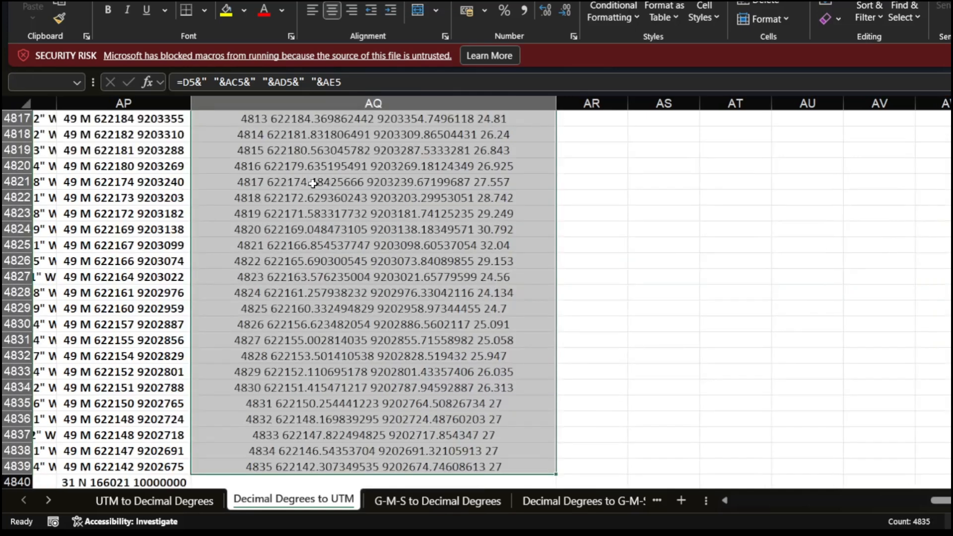
key("ctrl+c")
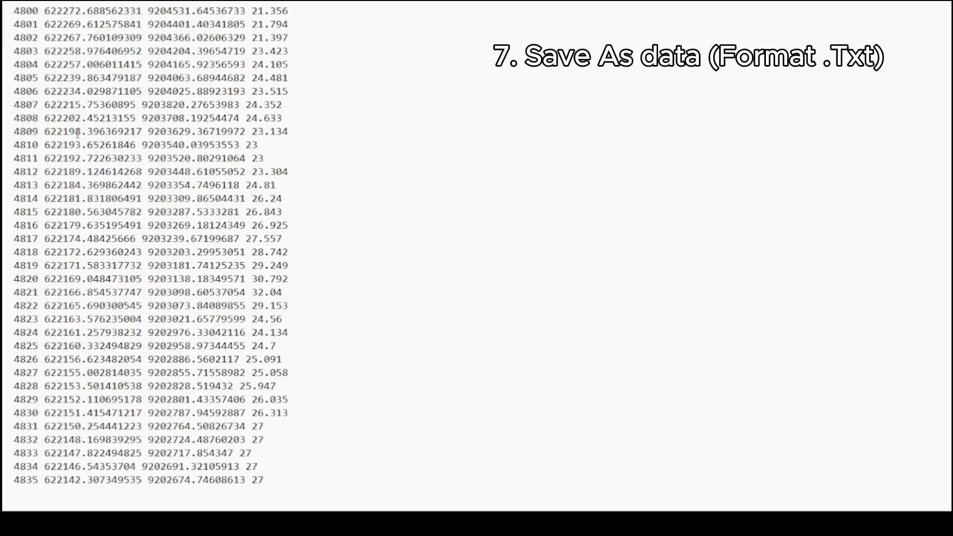
Examine the pasted point list in the text document, checking its rows from the first point to the last
scroll(68, 144, "up", 9)
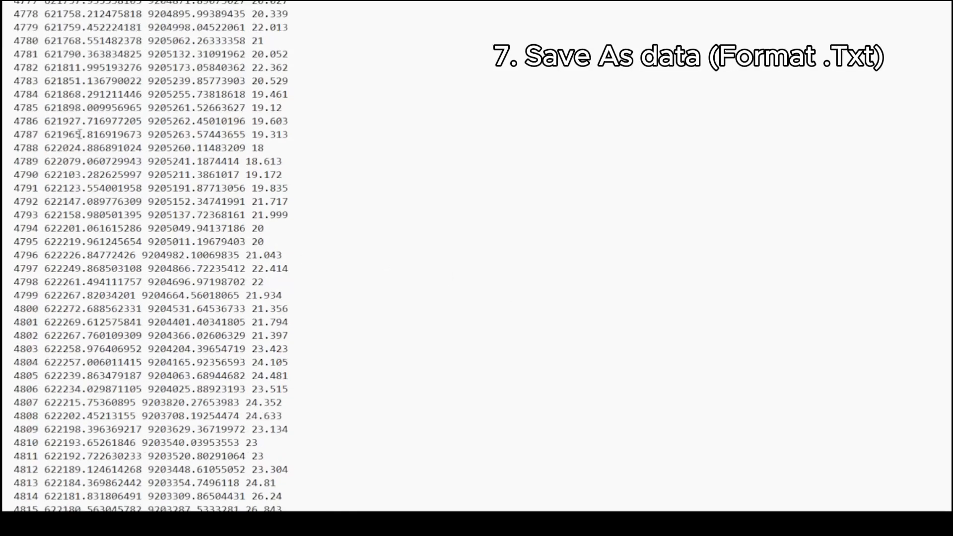
scroll(68, 144, "down", 2)
scroll(68, 144, "down", 7)
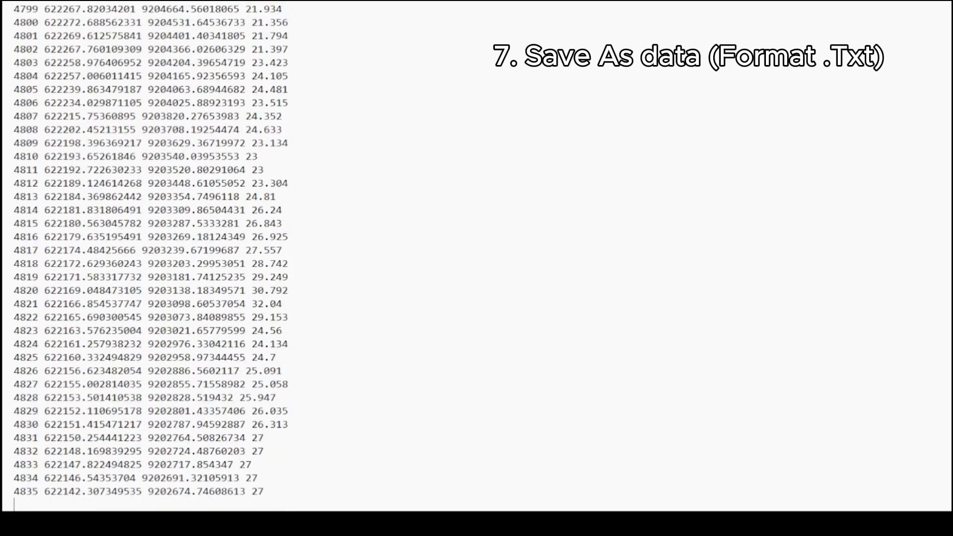
scroll(149, 255, "up", 3)
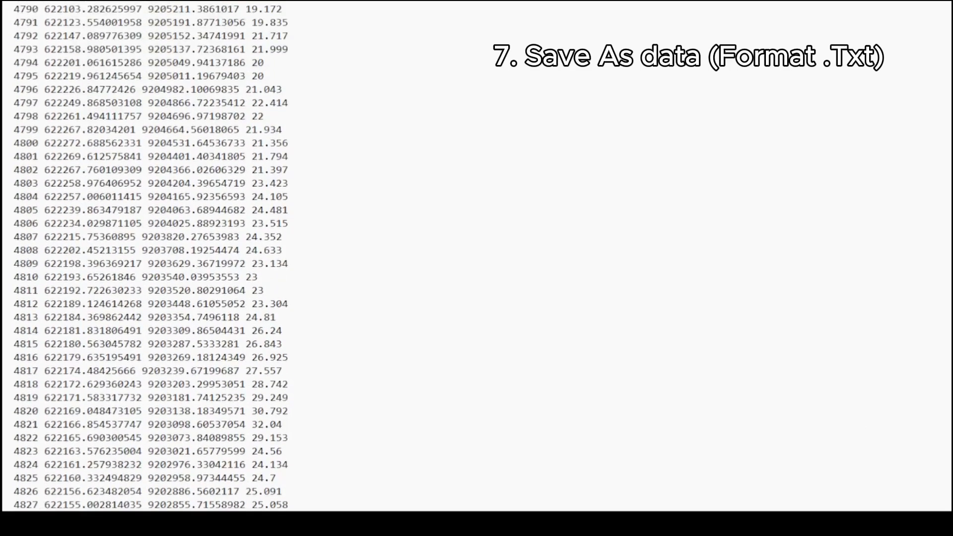
scroll(149, 256, "up", 20)
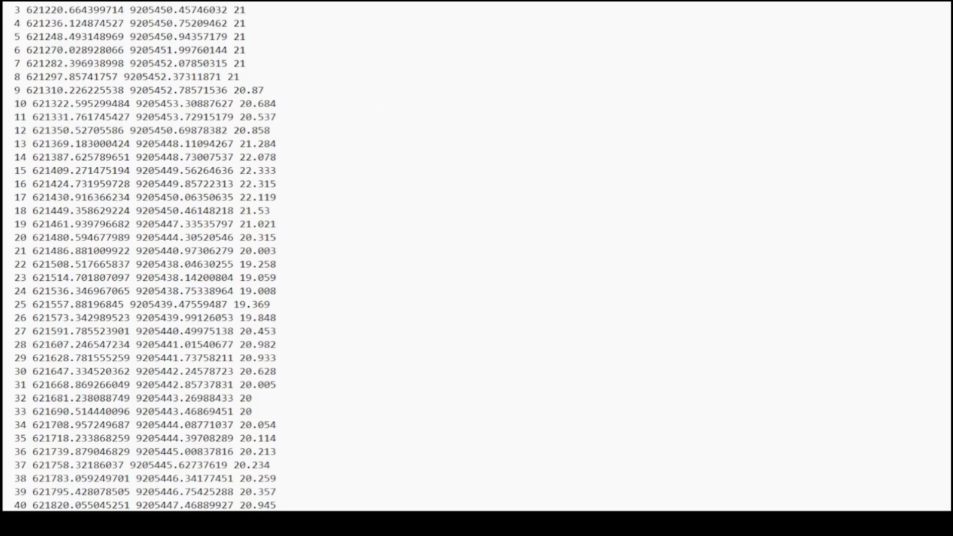
scroll(583, 320, "down", 6)
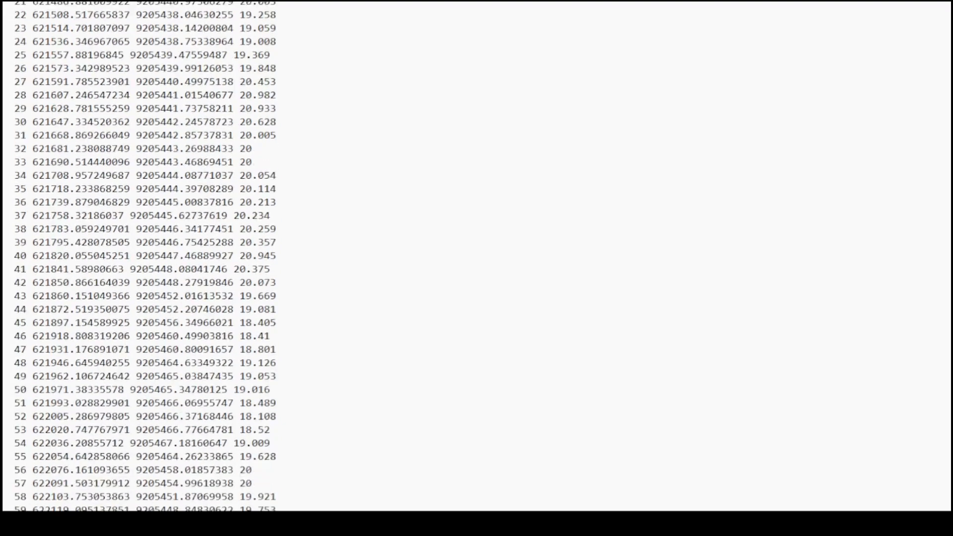
key("ctrl+End")
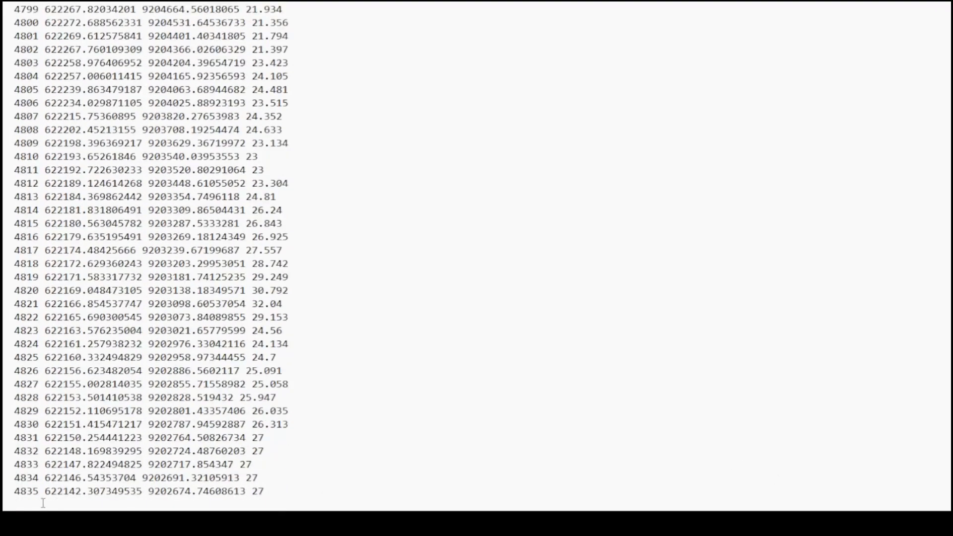
scroll(149, 439, "up", 1)
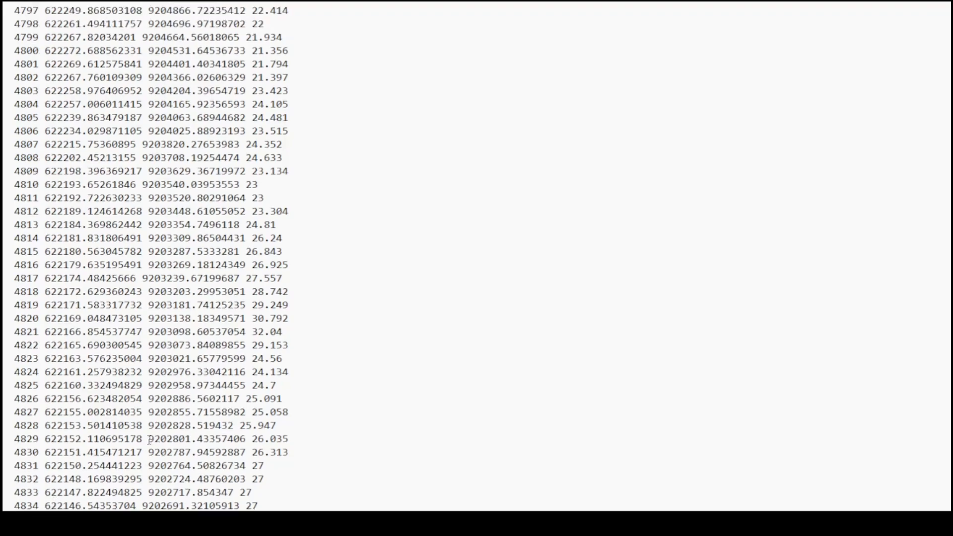
scroll(149, 439, "up", 5)
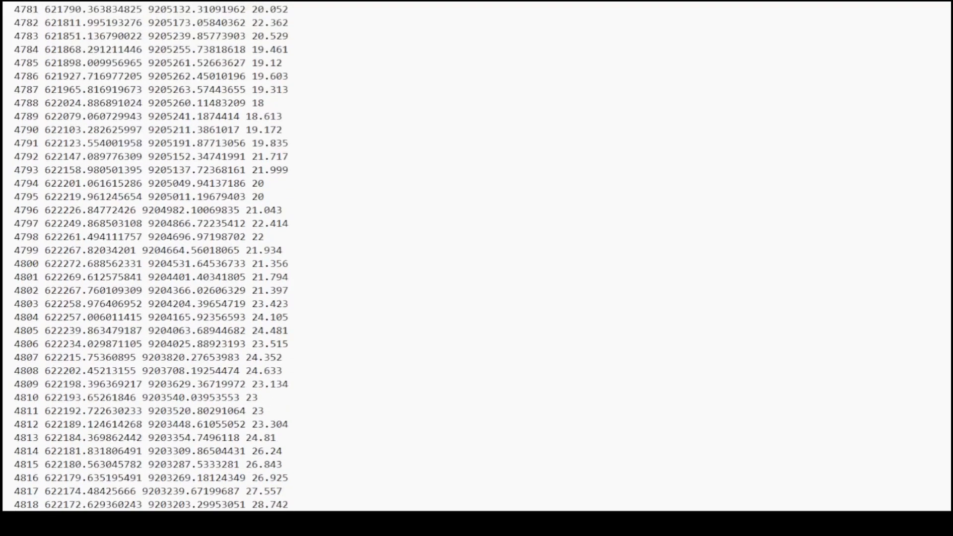
key("ctrl+Home")
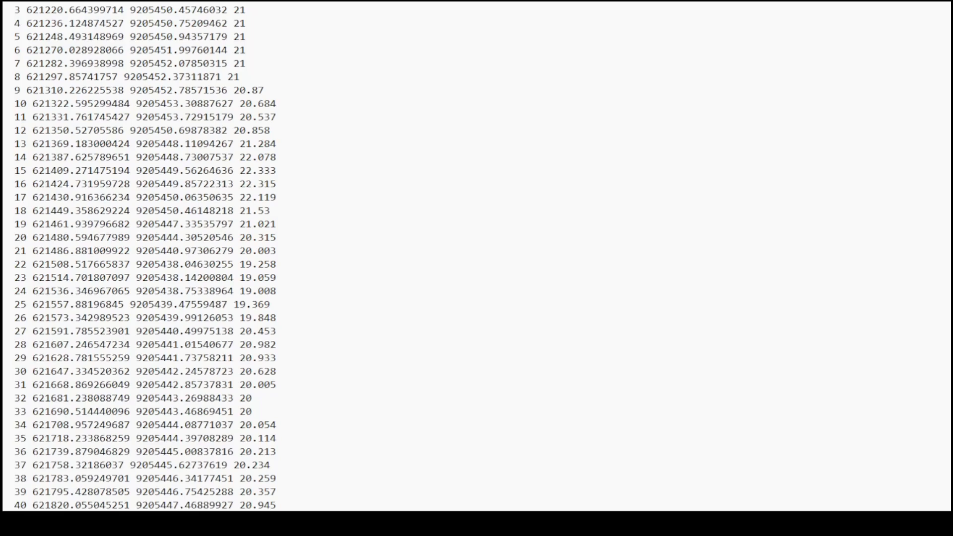
left_click_drag(14, 10, 20, 53)
left_click(6, 15)
left_click(296, 117)
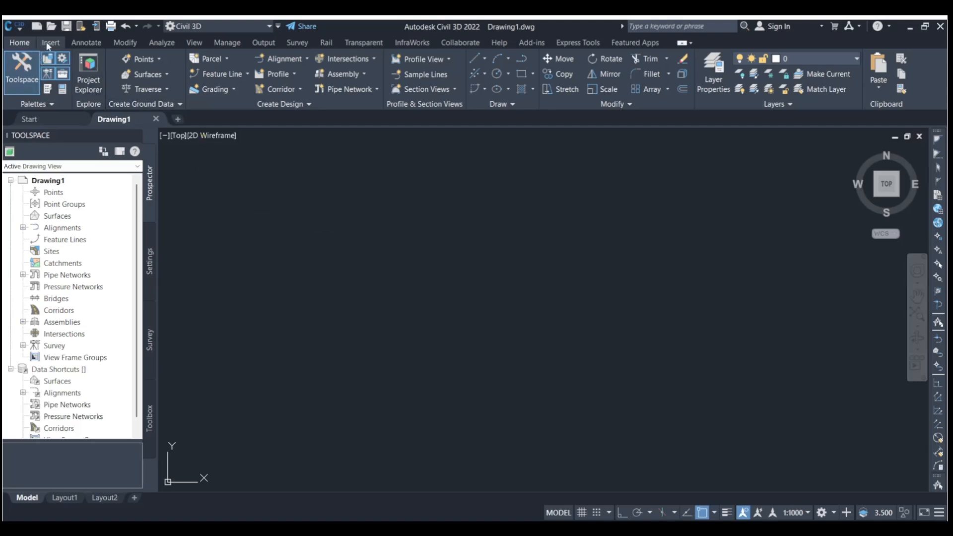
left_click(53, 196)
left_click(58, 205)
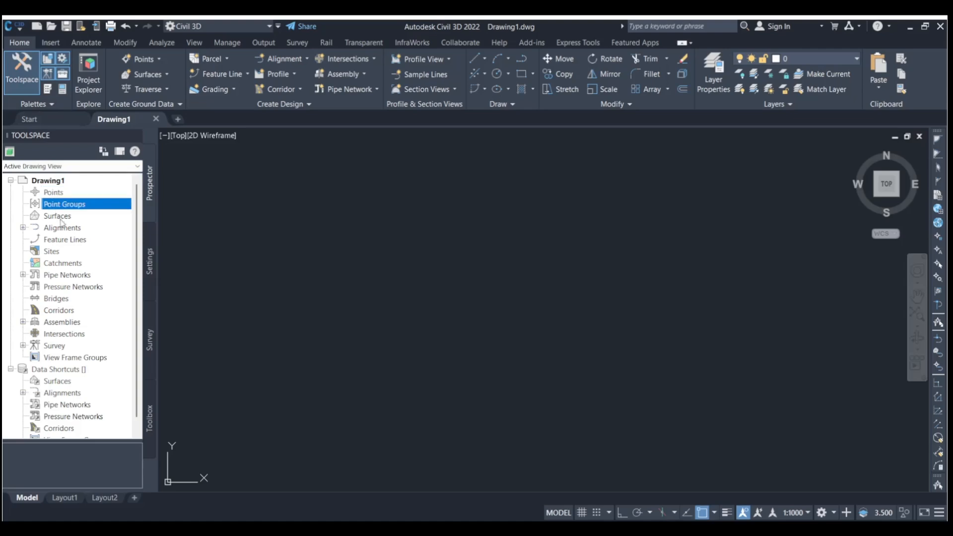
left_click(60, 219)
left_click(66, 229)
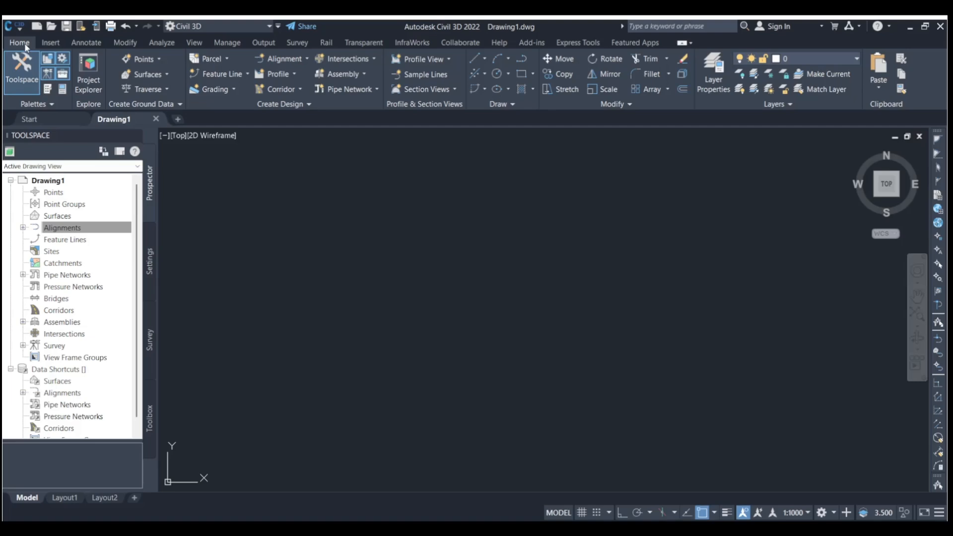
left_click(51, 43)
left_click(79, 44)
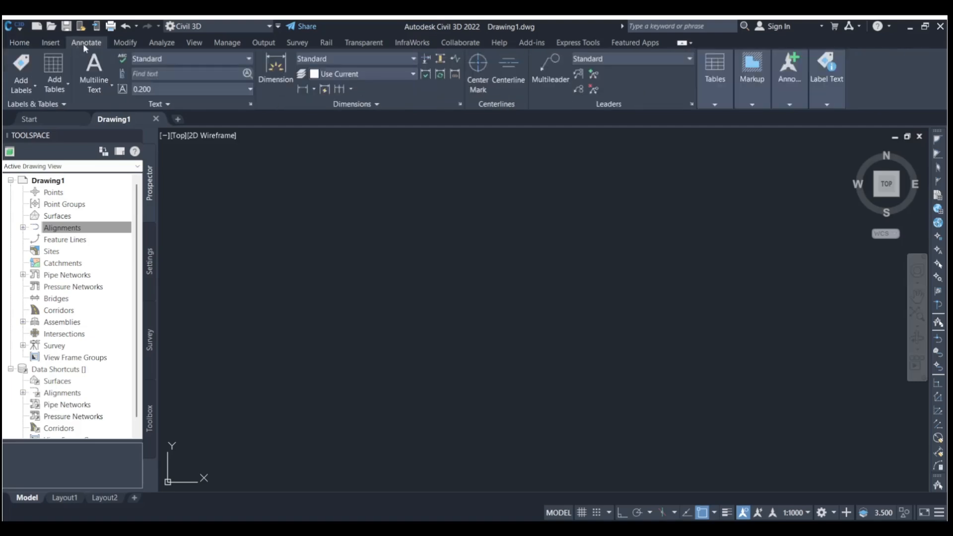
left_click(123, 44)
left_click(165, 46)
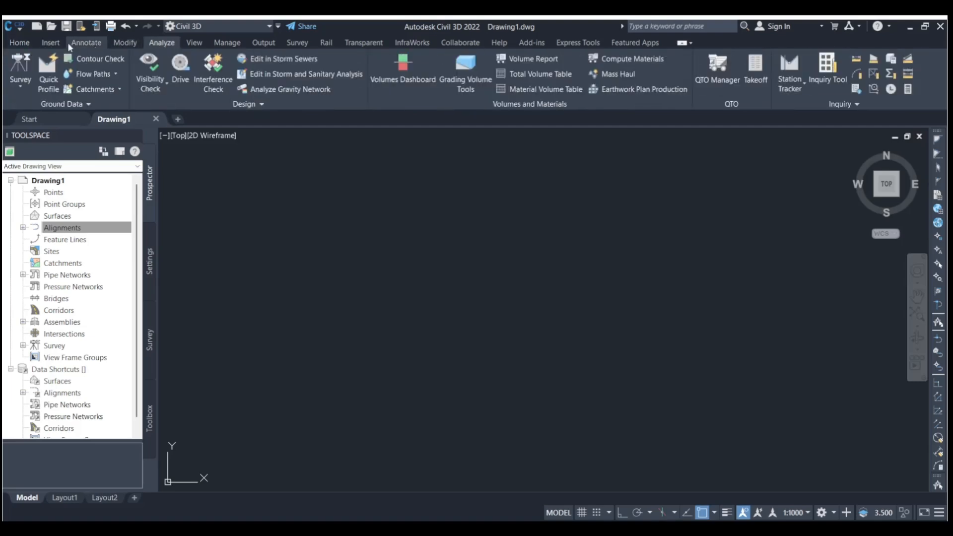
left_click(19, 45)
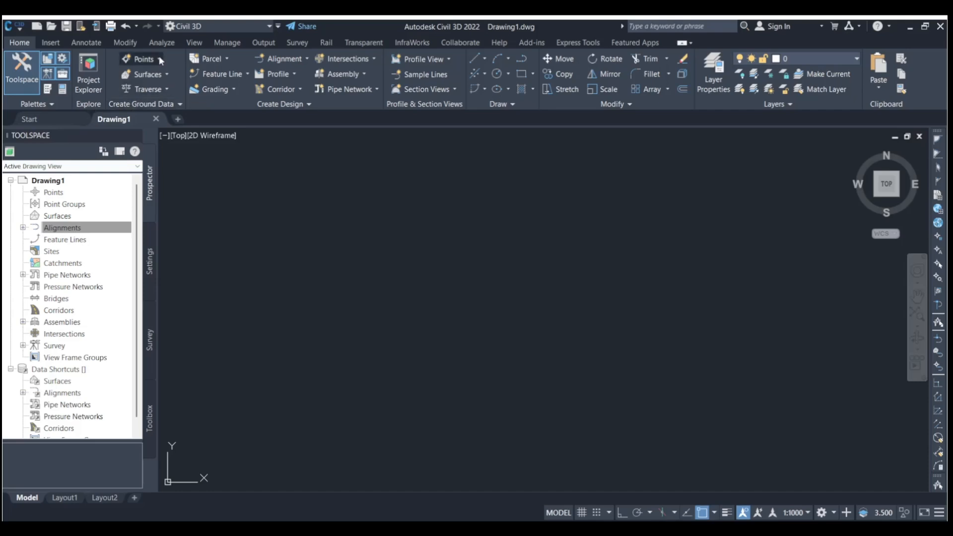
Import the points from Data Kontur.txt into Drawing1 in Civil 3D, with adding points to a point group and elevation adjustment enabled
left_click(54, 193)
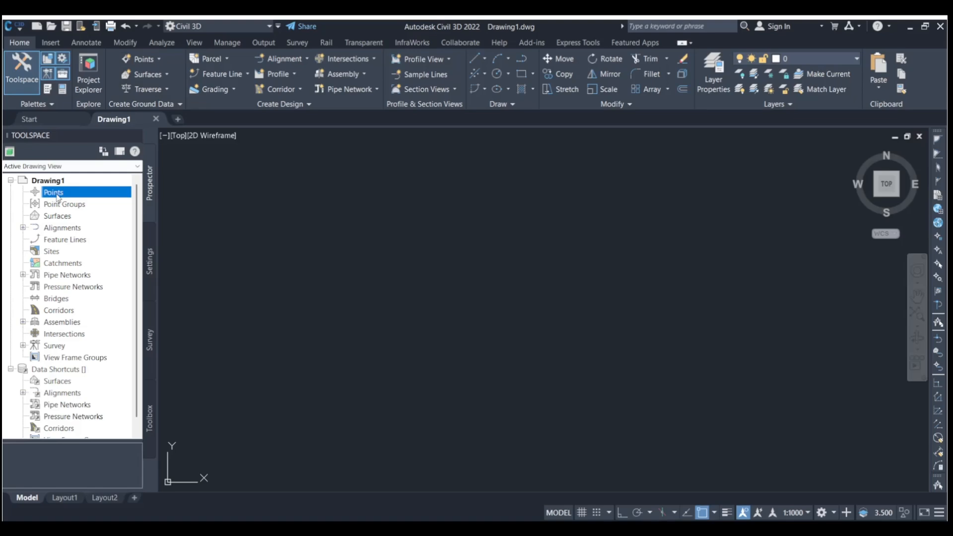
right_click(58, 195)
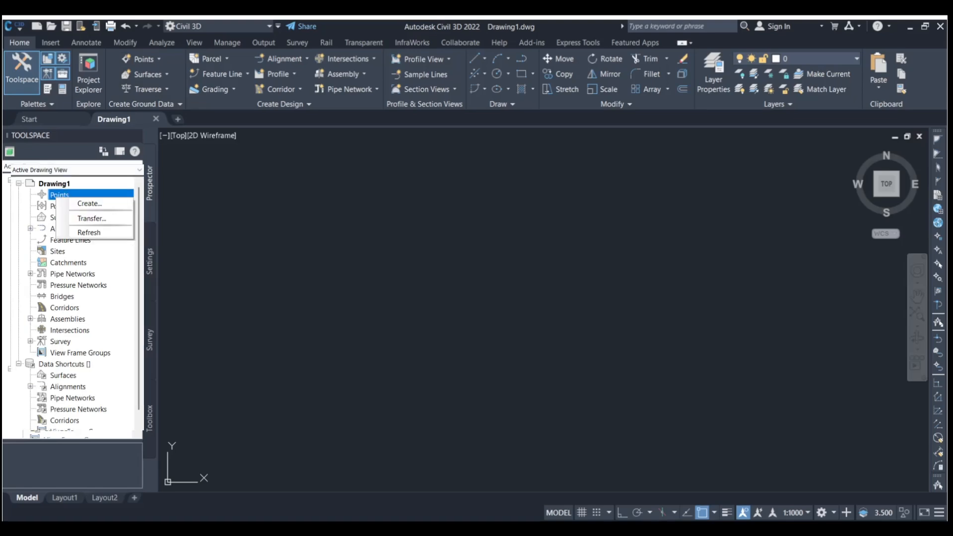
left_click(119, 204)
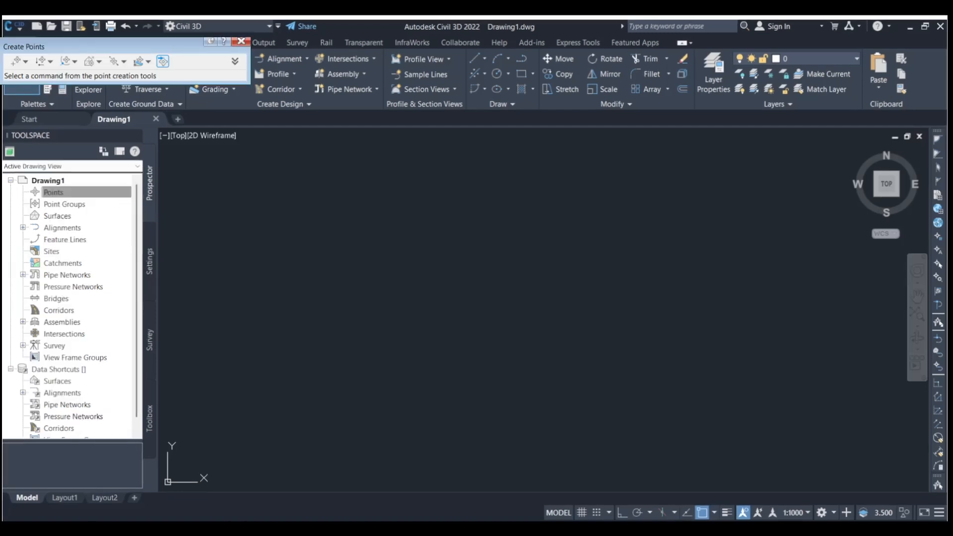
left_click(163, 61)
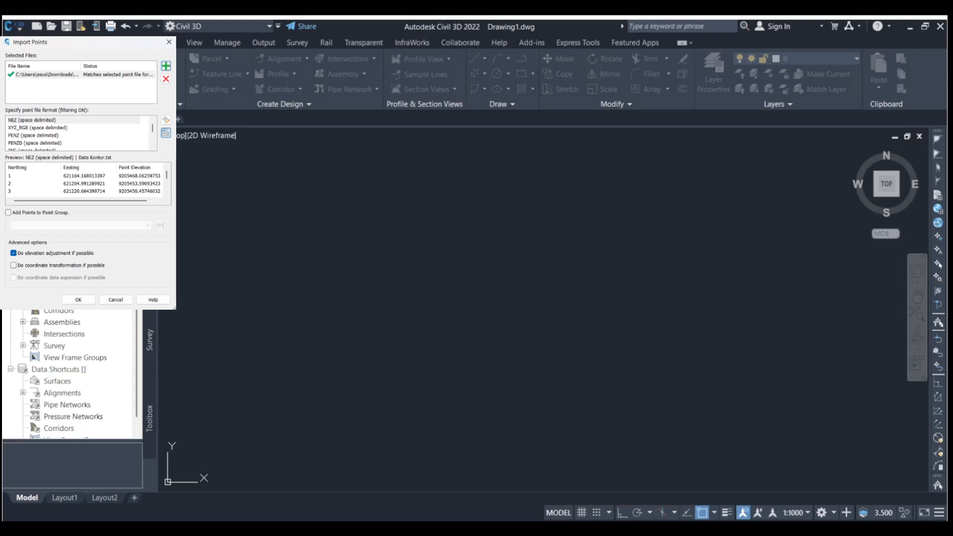
left_click(8, 213)
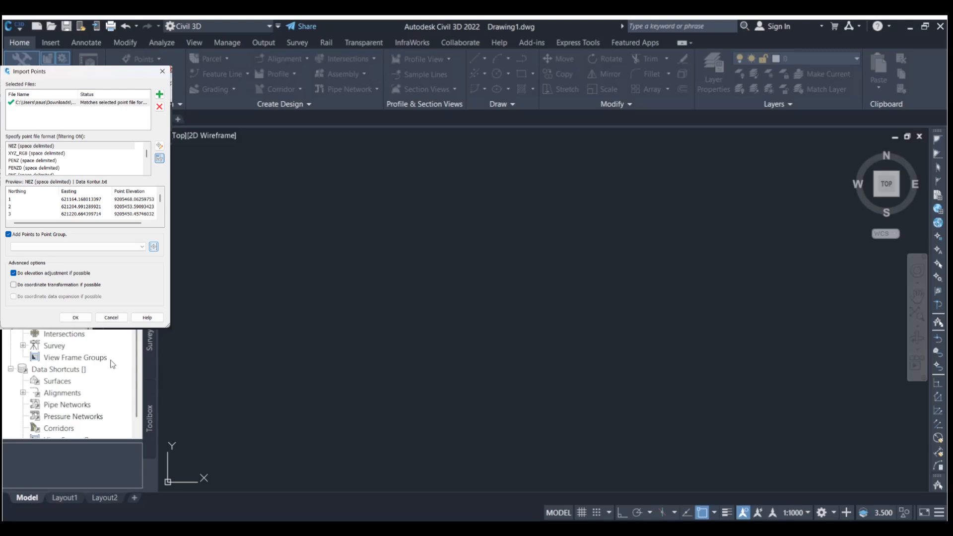
key("Return")
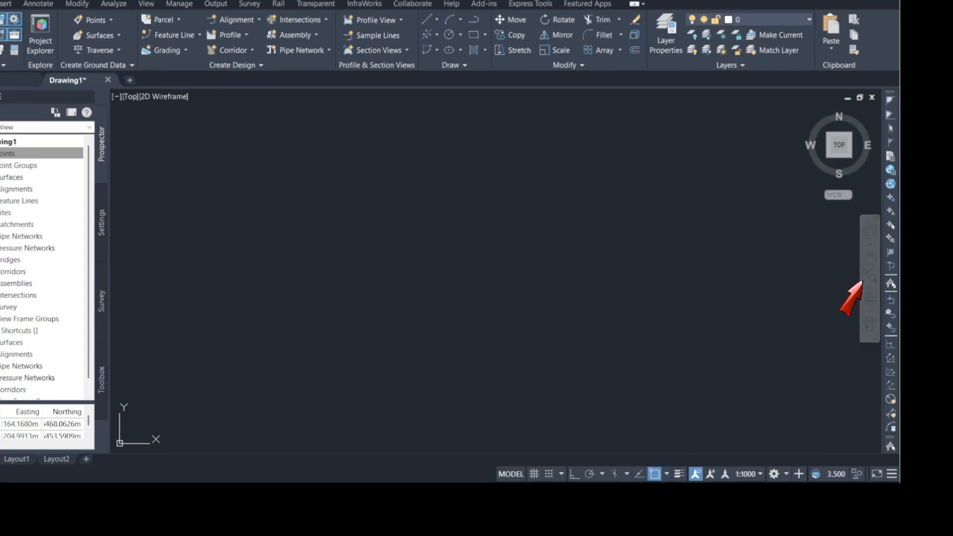
Zoom to the imported points and examine their layout, point numbers and elevation labels, especially around point 1
left_click(871, 276)
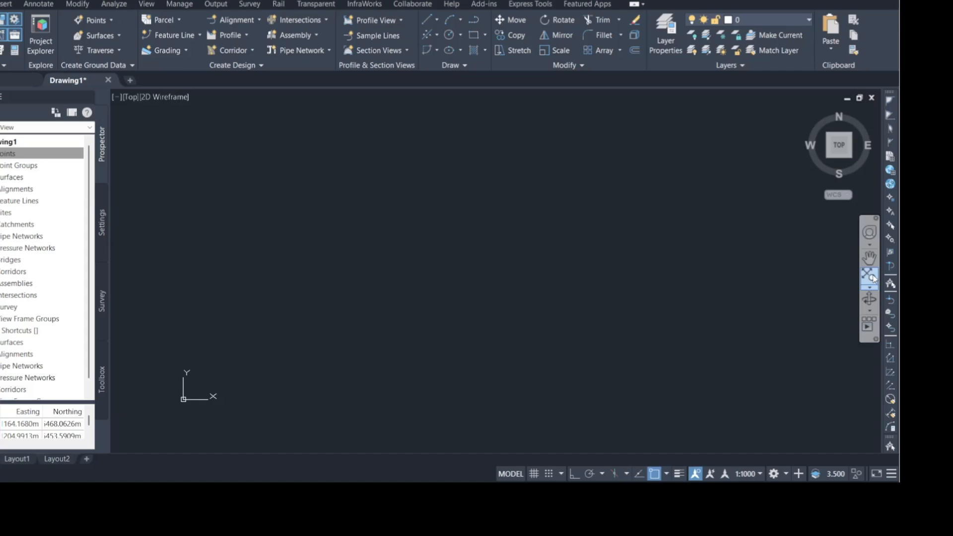
left_click(872, 277)
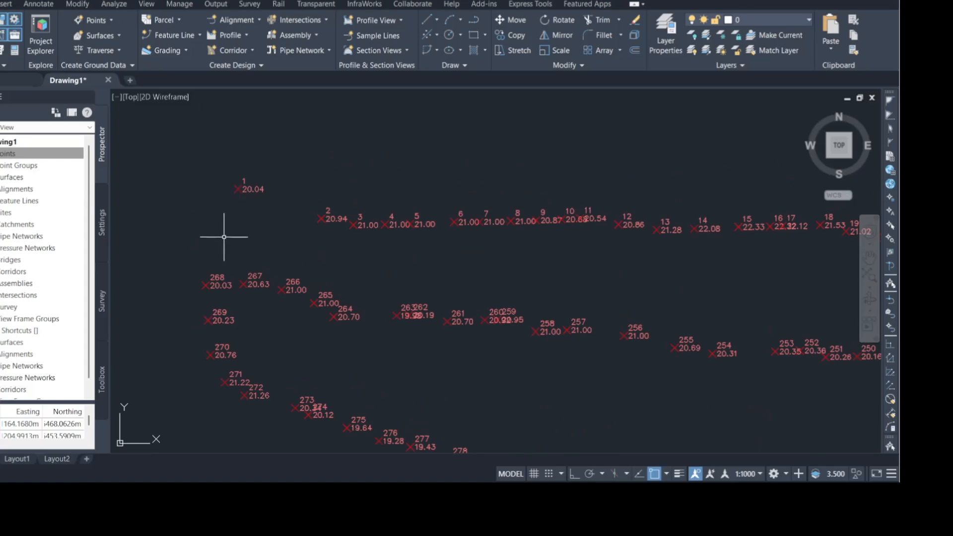
scroll(210, 221, "down", 4)
scroll(210, 221, "down", 5)
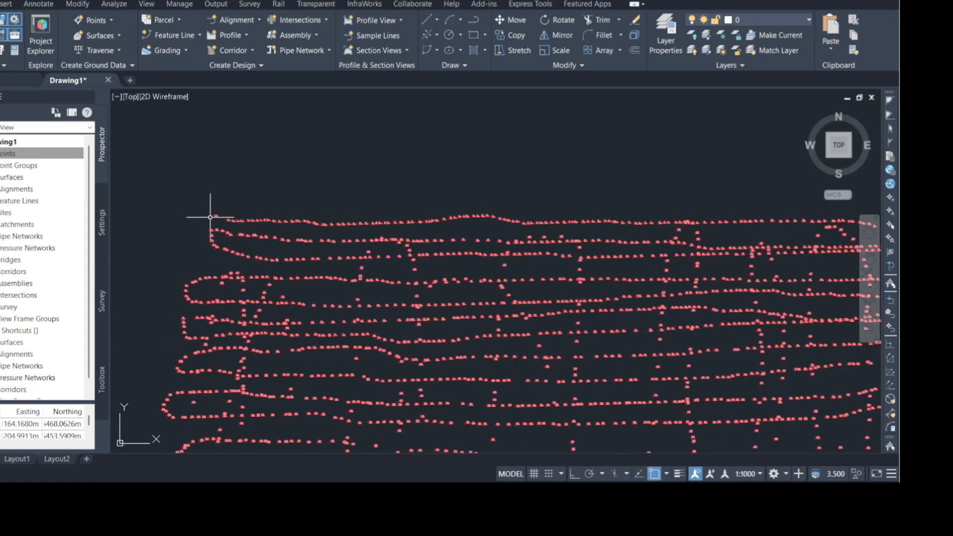
middle_click_drag(213, 213, 359, 193)
scroll(340, 315, "up", 4)
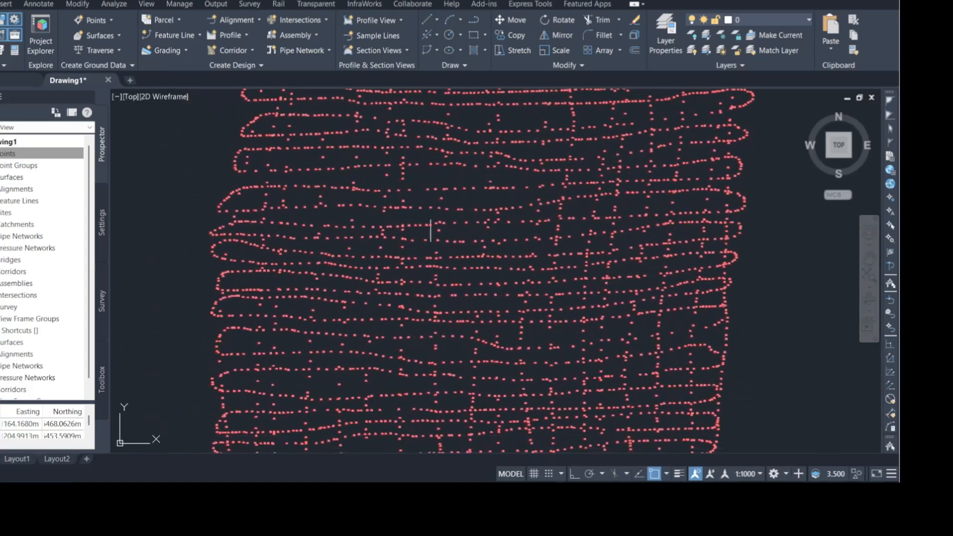
middle_click_drag(213, 179, 334, 441)
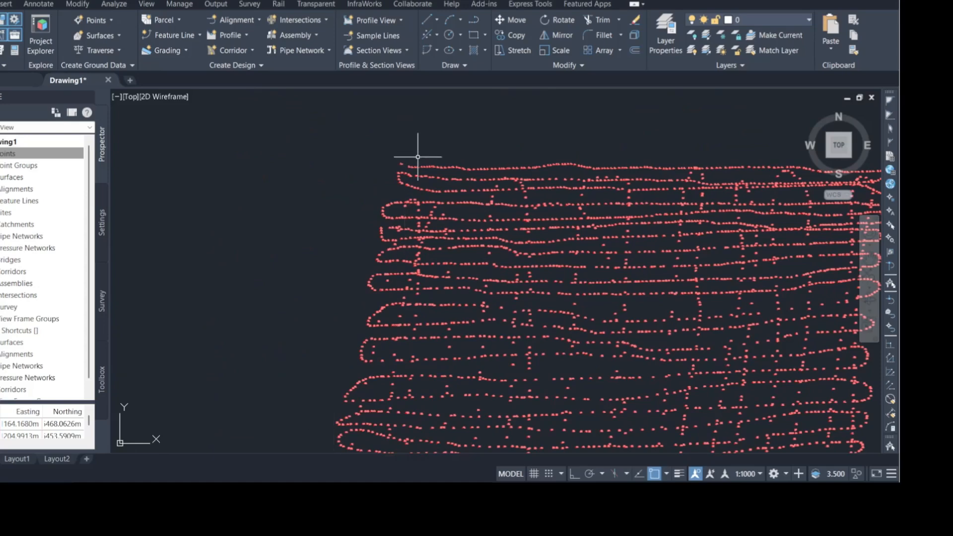
scroll(417, 156, "up", 6)
scroll(403, 151, "up", 10)
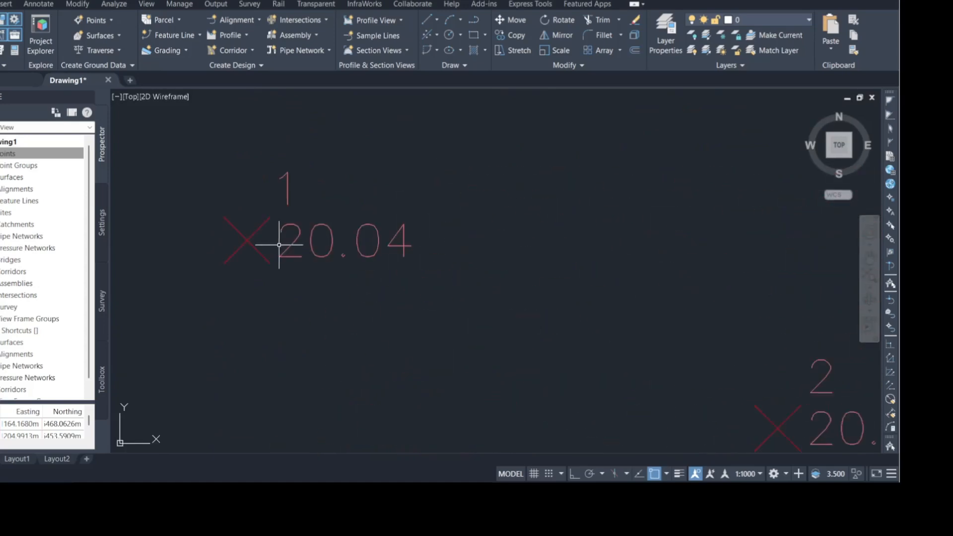
scroll(253, 242, "down", 8)
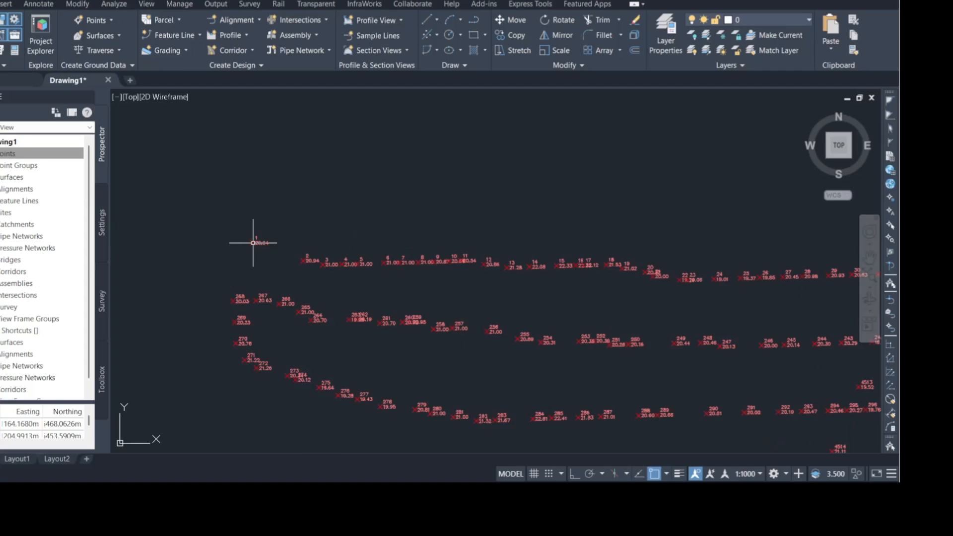
scroll(251, 250, "down", 5)
scroll(260, 249, "up", 8)
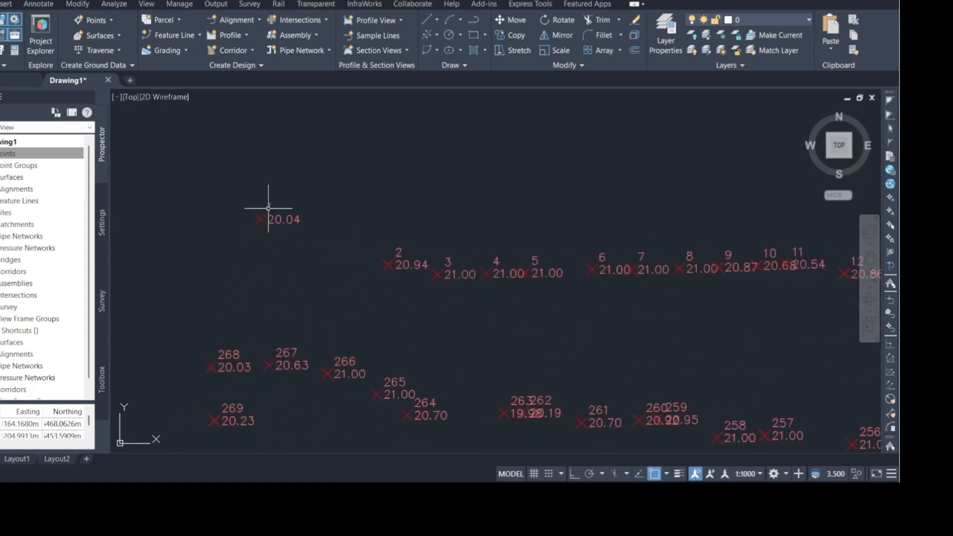
scroll(276, 211, "down", 8)
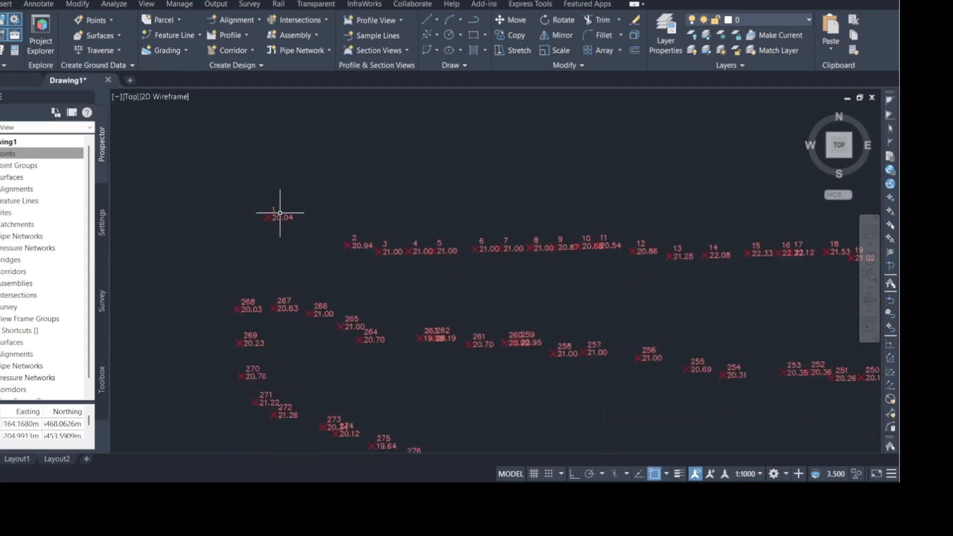
middle_click_drag(380, 235, 363, 152)
scroll(245, 217, "up", 10)
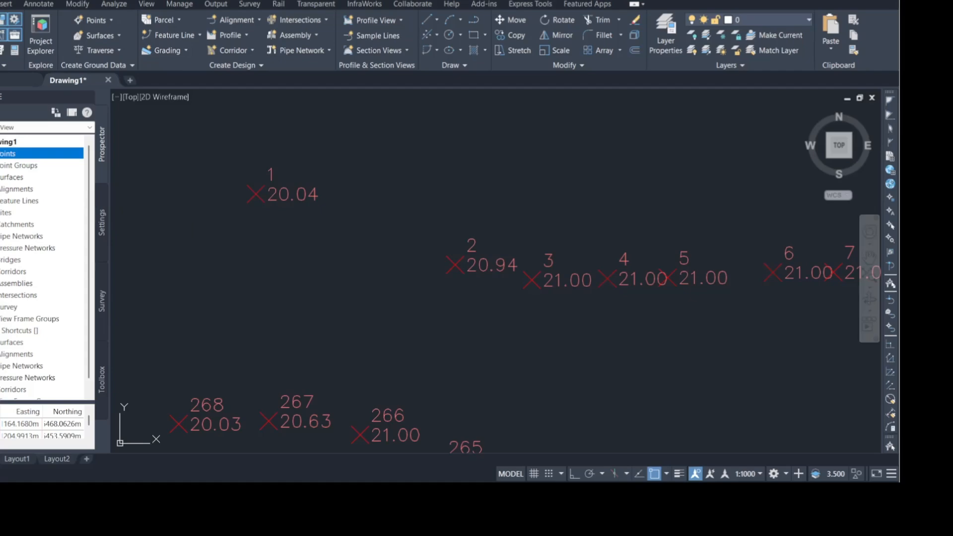
Assign the X Y Z point label style, showing northing and easting, to the Data Eksisting point group
left_click(1, 166)
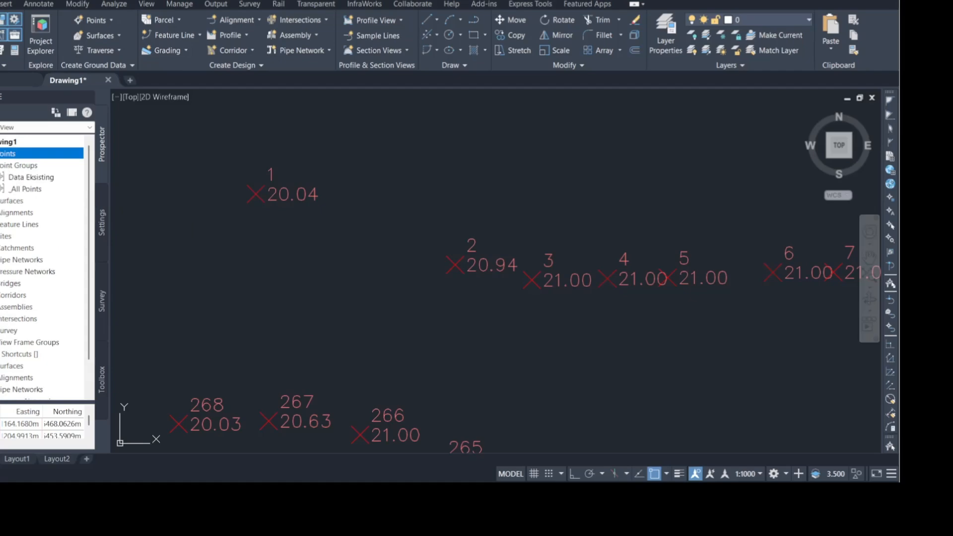
left_click(27, 181)
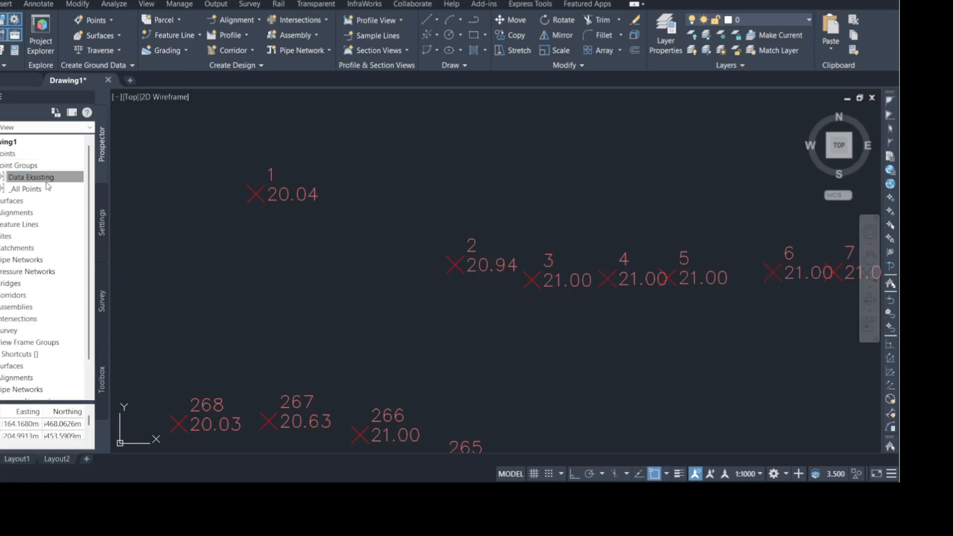
double_click(47, 183)
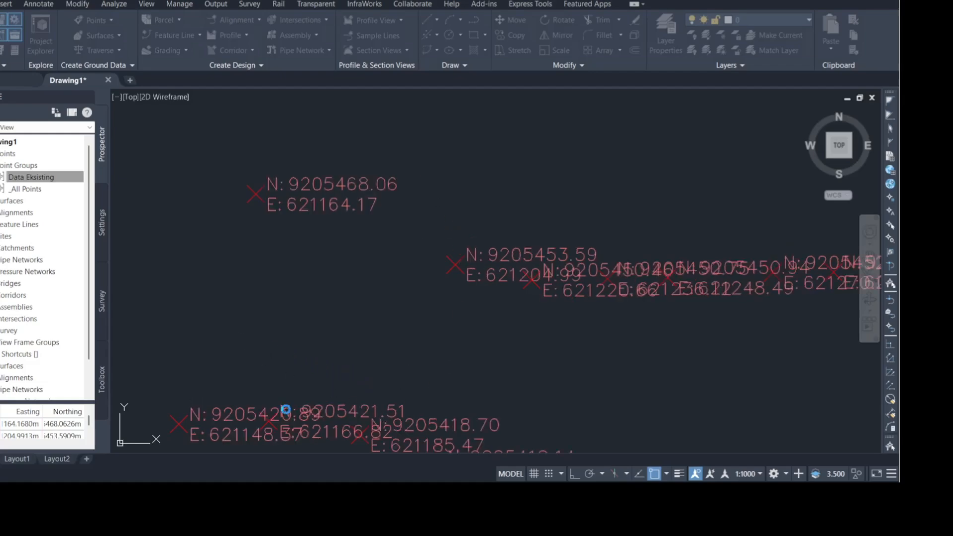
scroll(646, 341, "down", 2)
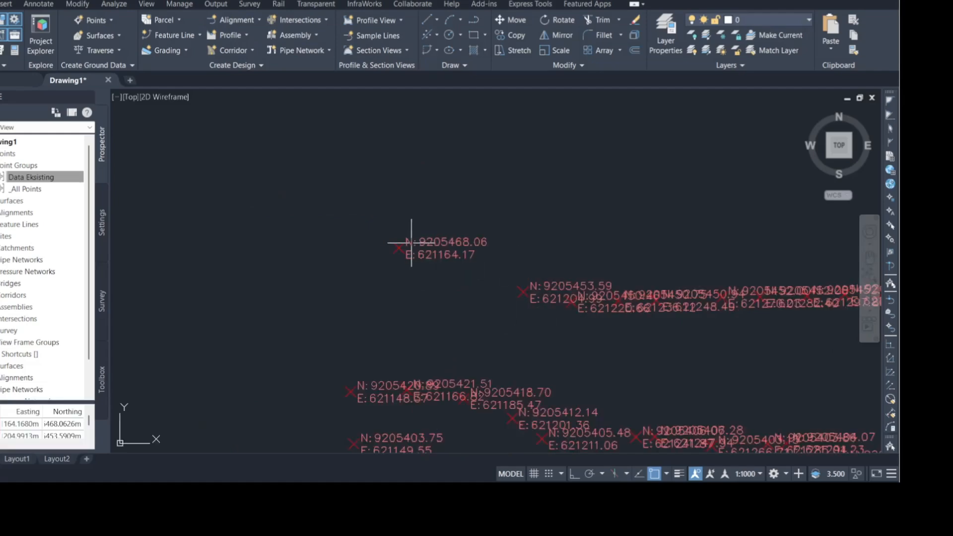
scroll(411, 243, "up", 3)
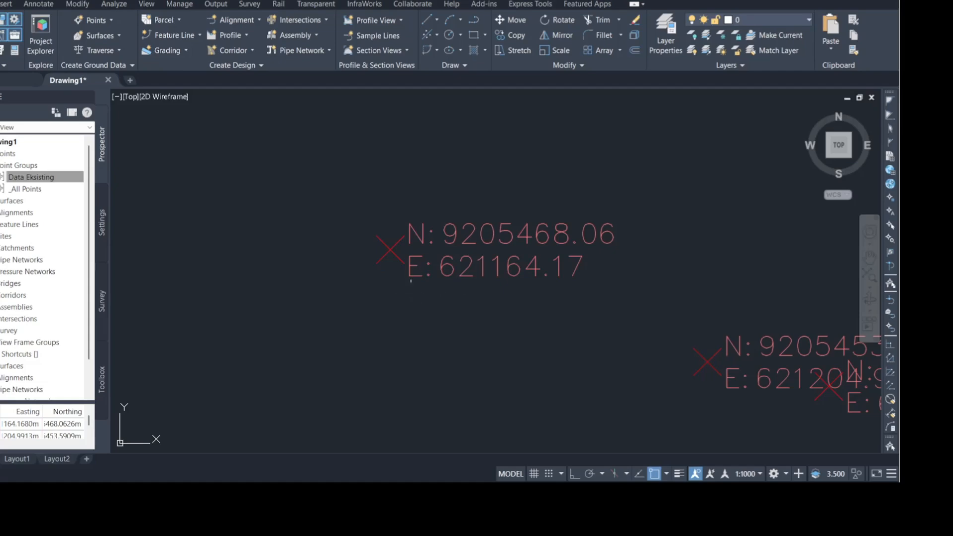
left_click(355, 209)
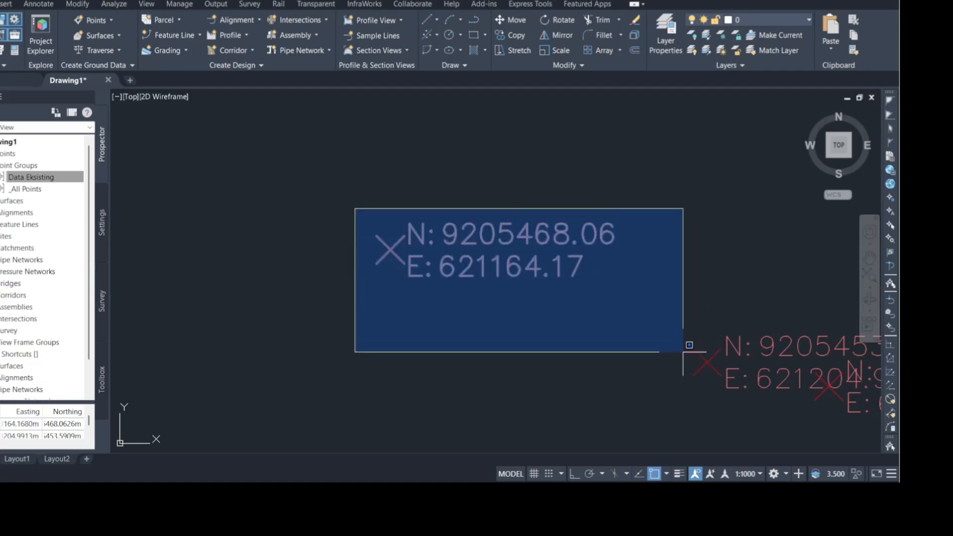
left_click(635, 304)
key("Escape")
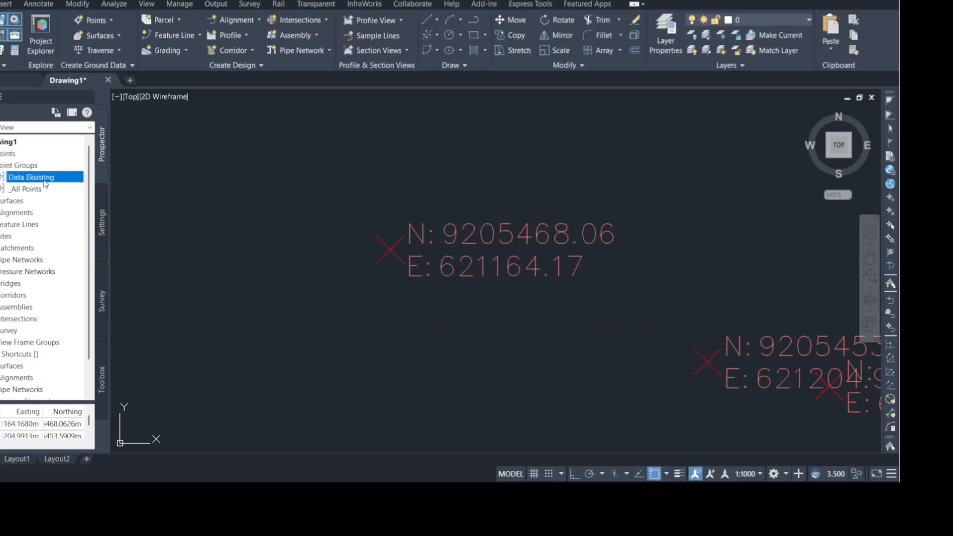
Edit the Standard point style of the Data Eksisting point group to use a cross marker with a circle
middle_click_drag(454, 274, 605, 259)
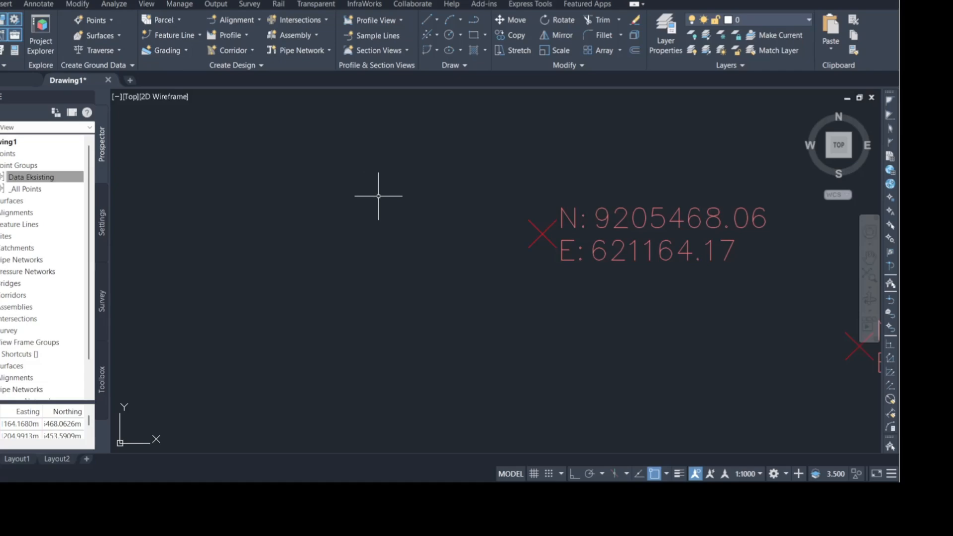
left_click(32, 179)
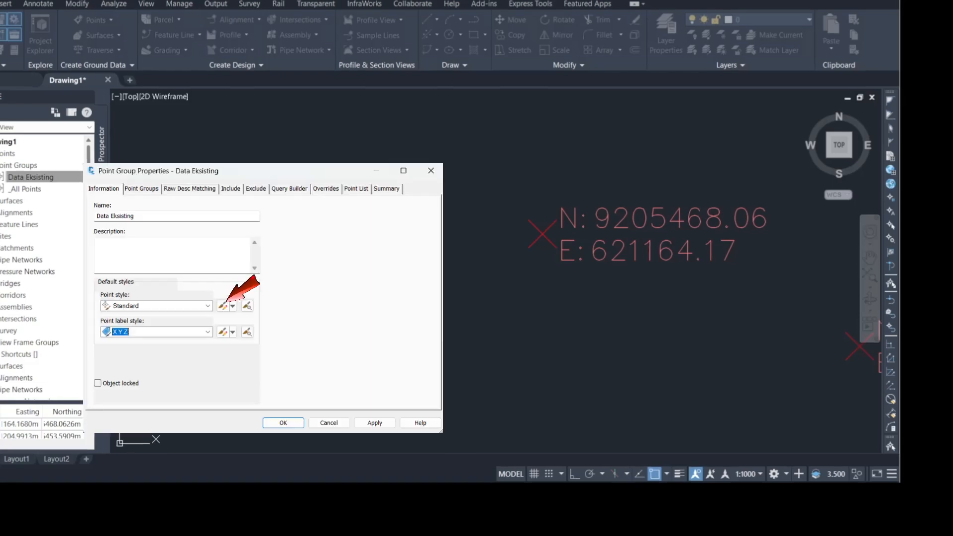
left_click(223, 306)
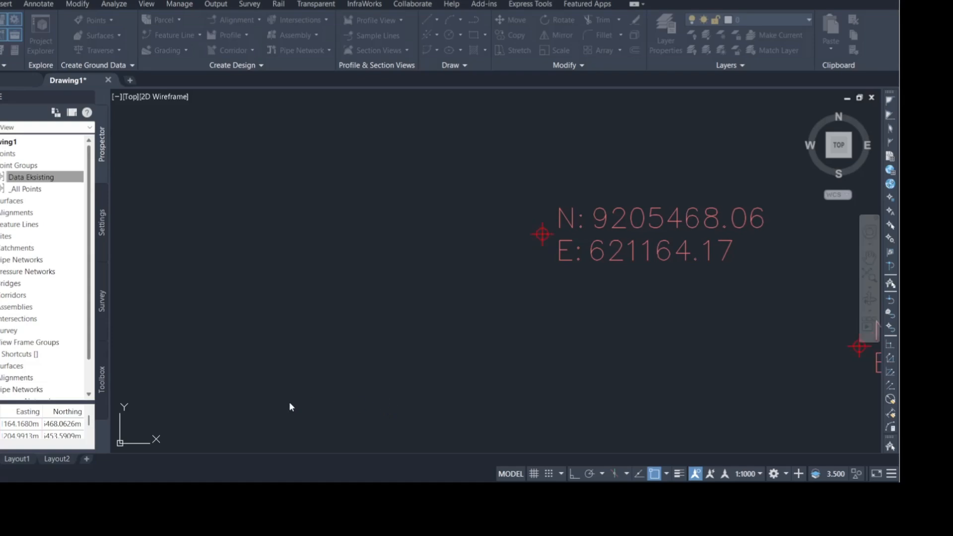
Examine the new point markers and northing/easting labels across the whole point field, including its upper-left and lower-right corners
scroll(278, 292, "down", 2)
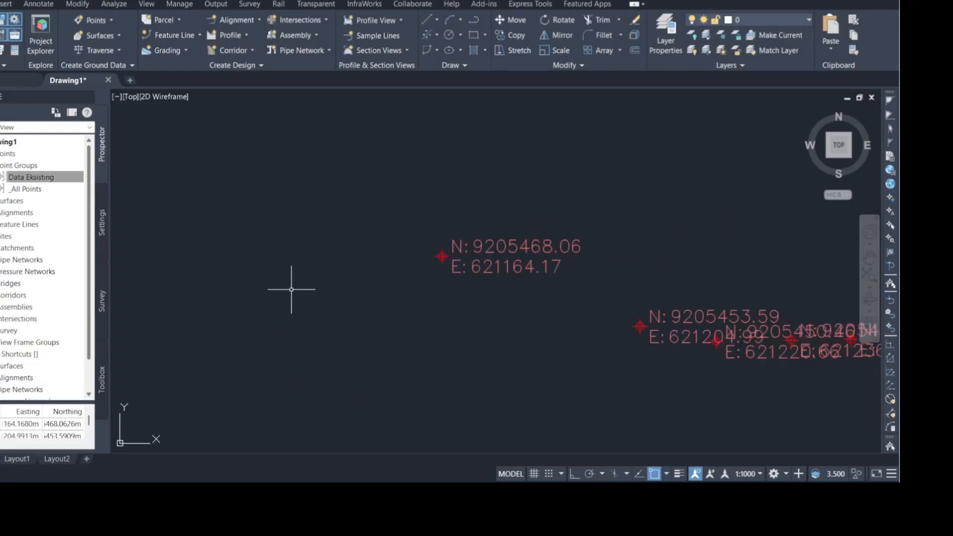
scroll(448, 252, "up", 4)
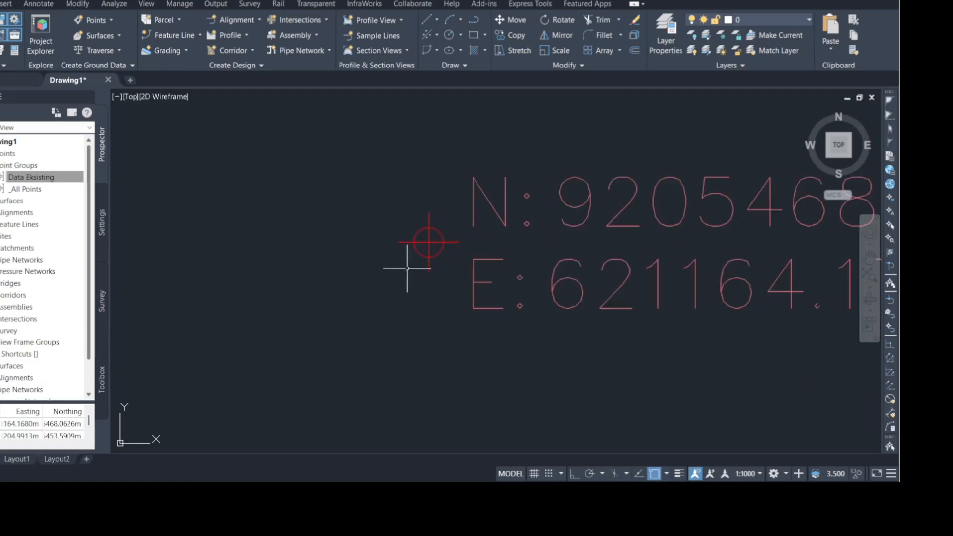
scroll(324, 264, "down", 6)
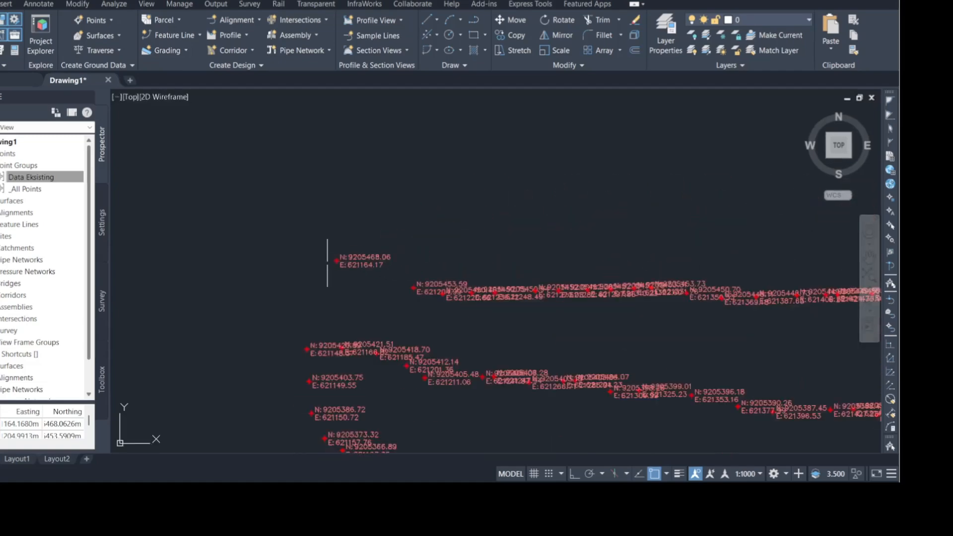
scroll(331, 198, "down", 5)
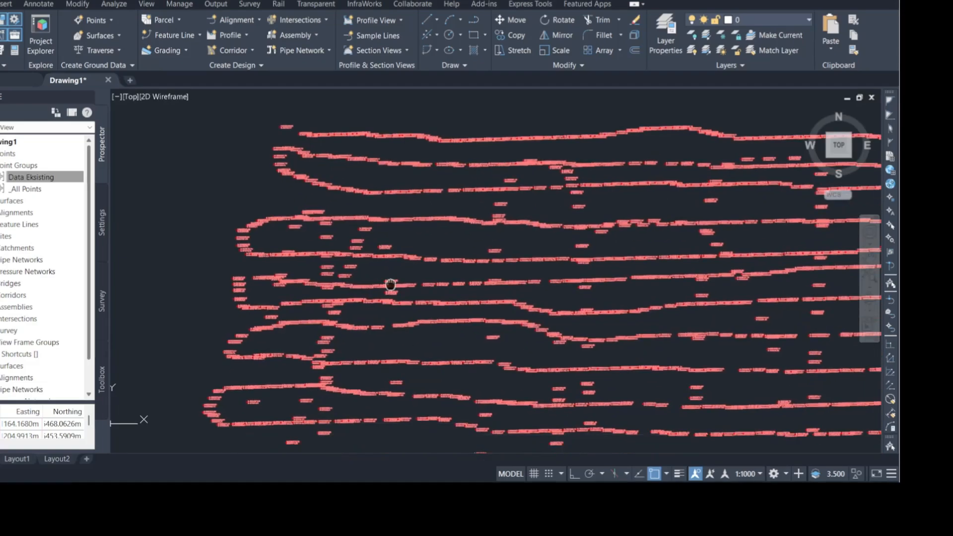
scroll(370, 259, "down", 3)
scroll(460, 230, "up", 2)
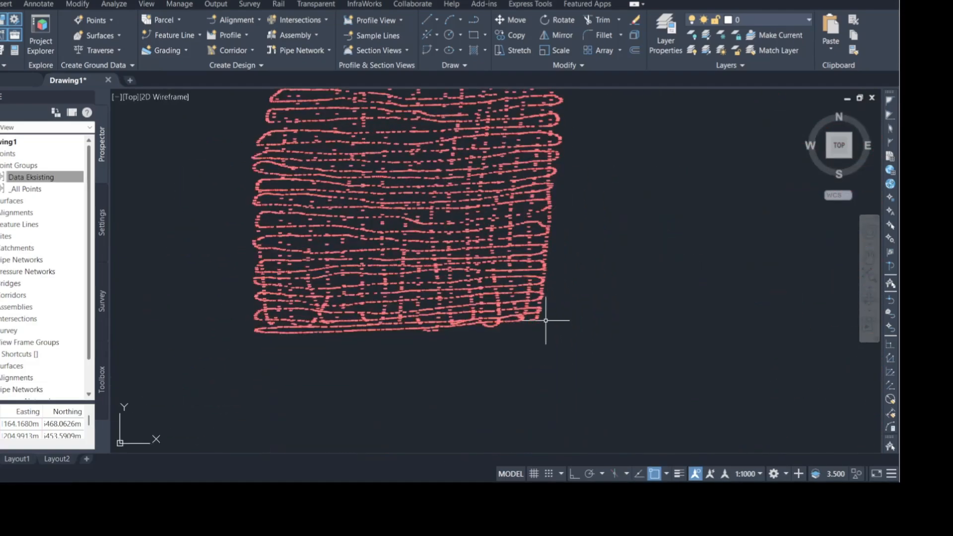
scroll(525, 313, "up", 5)
scroll(525, 314, "up", 6)
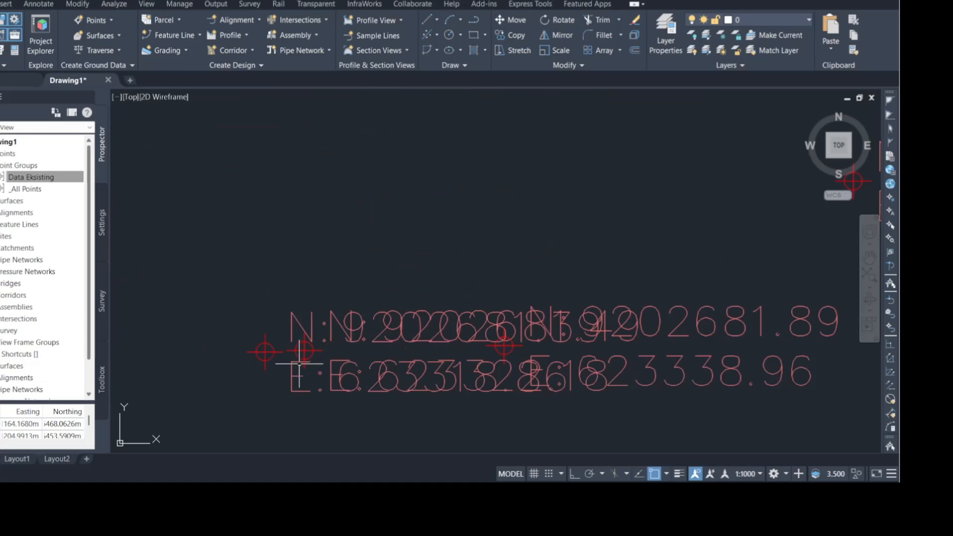
scroll(591, 344, "down", 10)
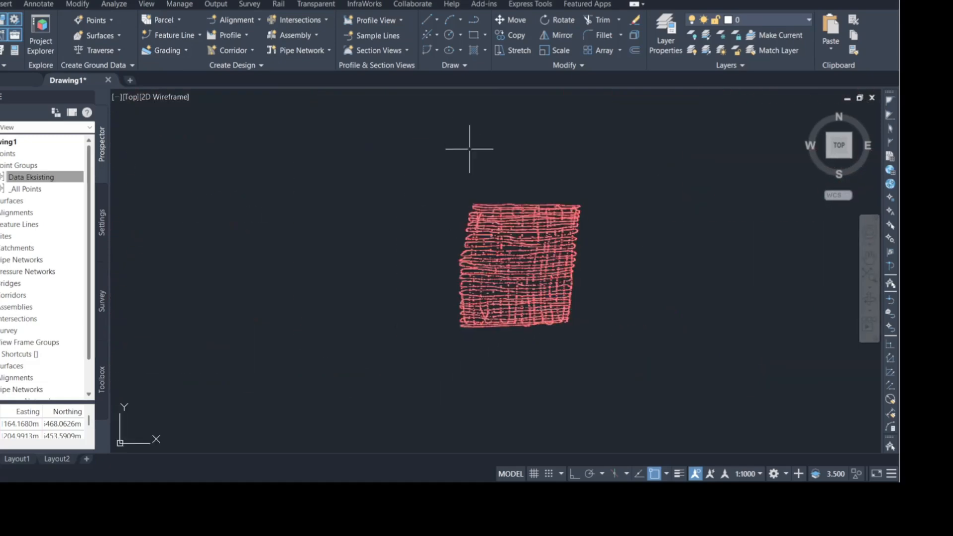
scroll(468, 149, "up", 4)
scroll(430, 270, "up", 8)
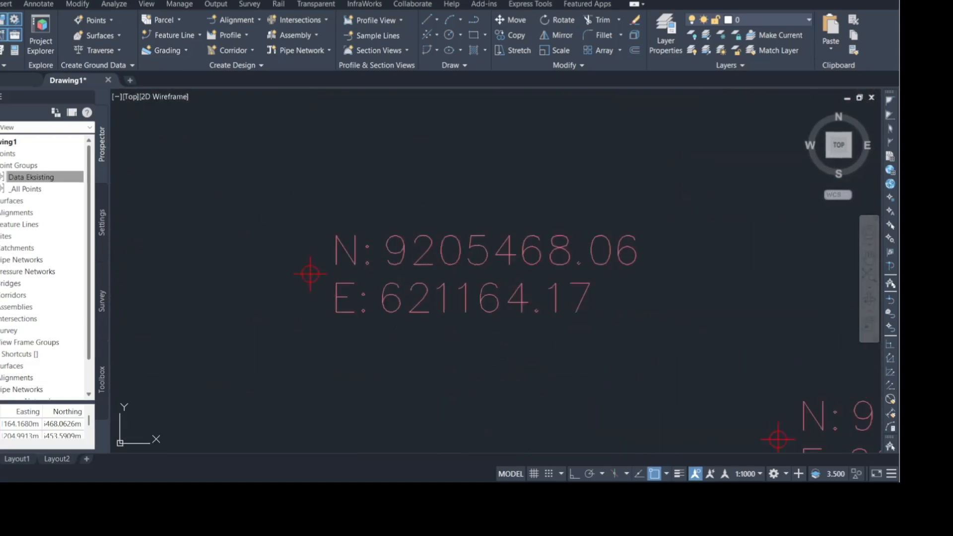
Edit the X Y Z label style of Data Eksisting to show Y, X and Z lines, adding Point Elevation as Z
left_click(33, 179)
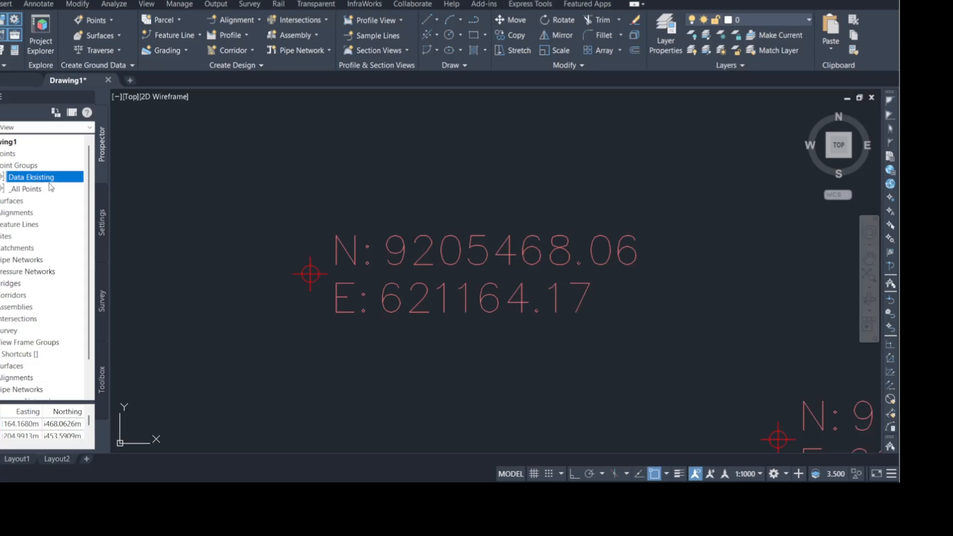
left_click(157, 201)
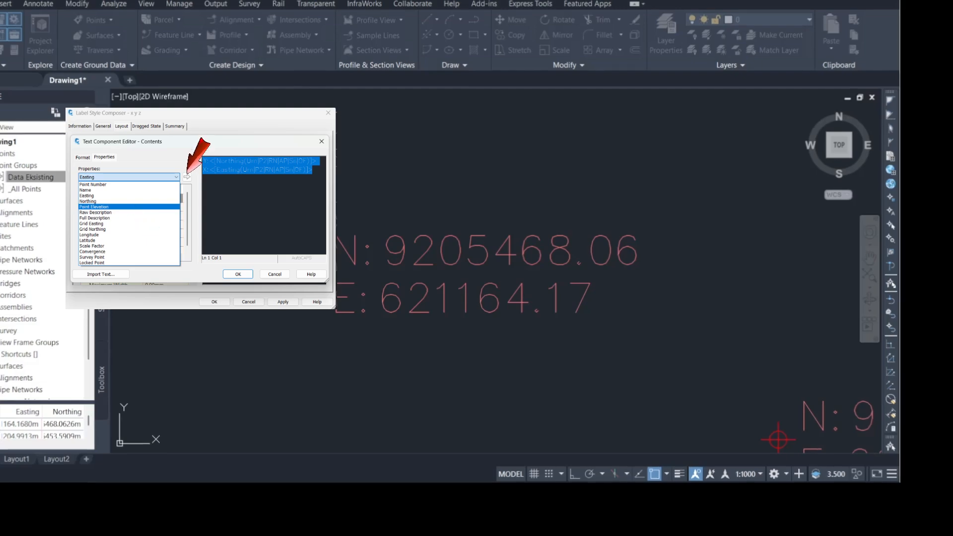
left_click(94, 207)
left_click(186, 177)
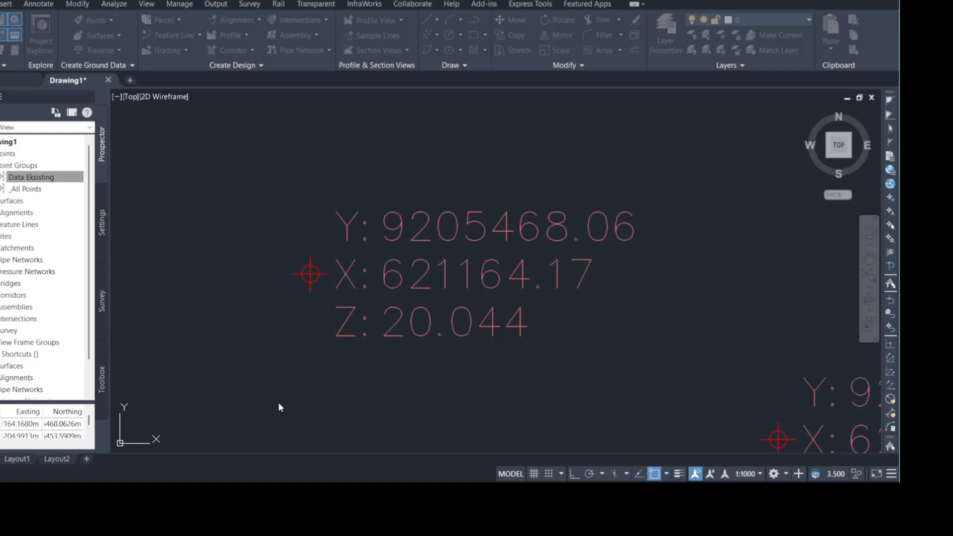
Examine the Y, X and Z labels at point 1 and its neighbouring points
scroll(417, 236, "down", 4)
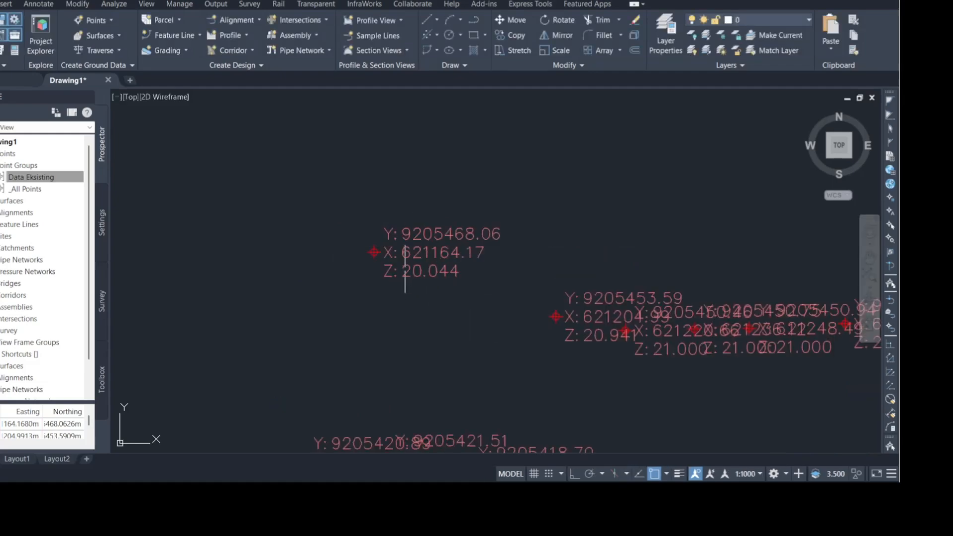
scroll(392, 245, "up", 4)
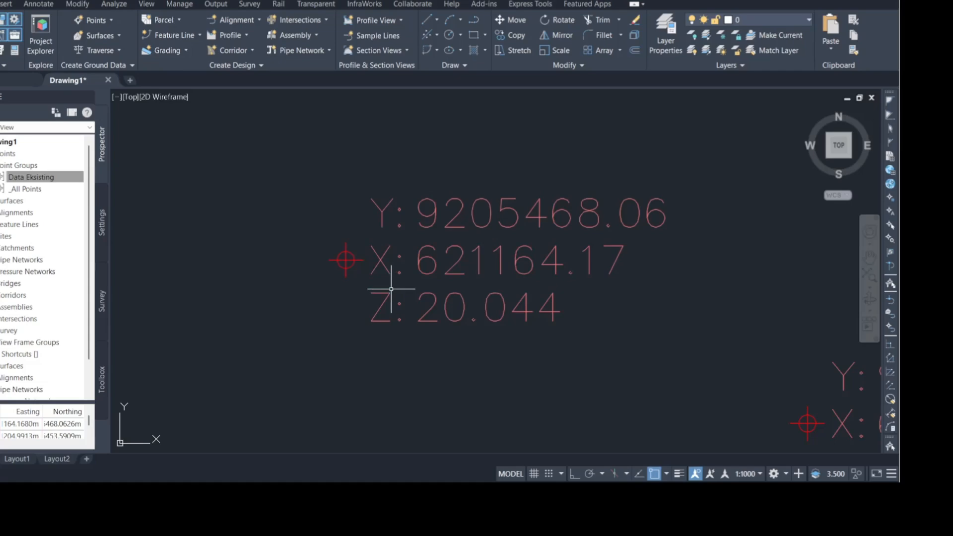
scroll(327, 284, "down", 10)
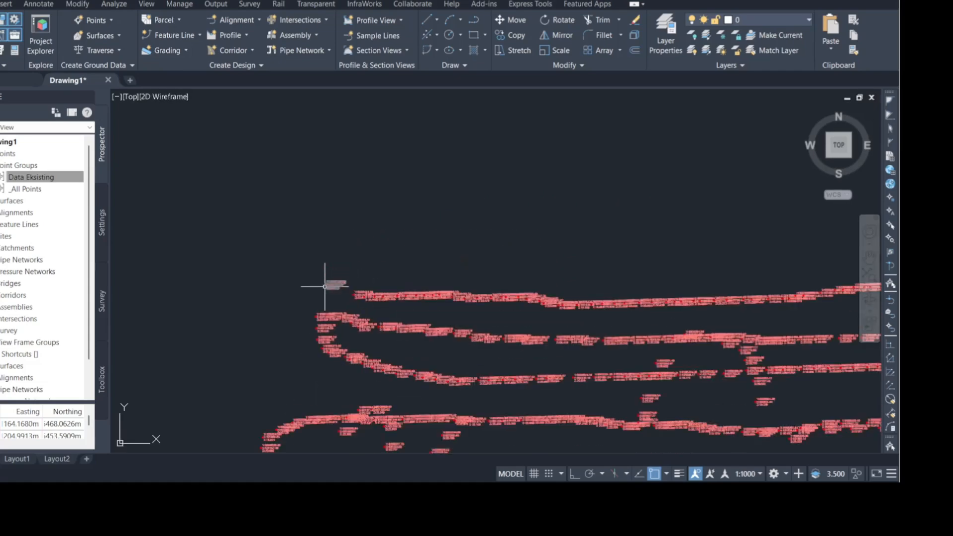
scroll(329, 282, "up", 8)
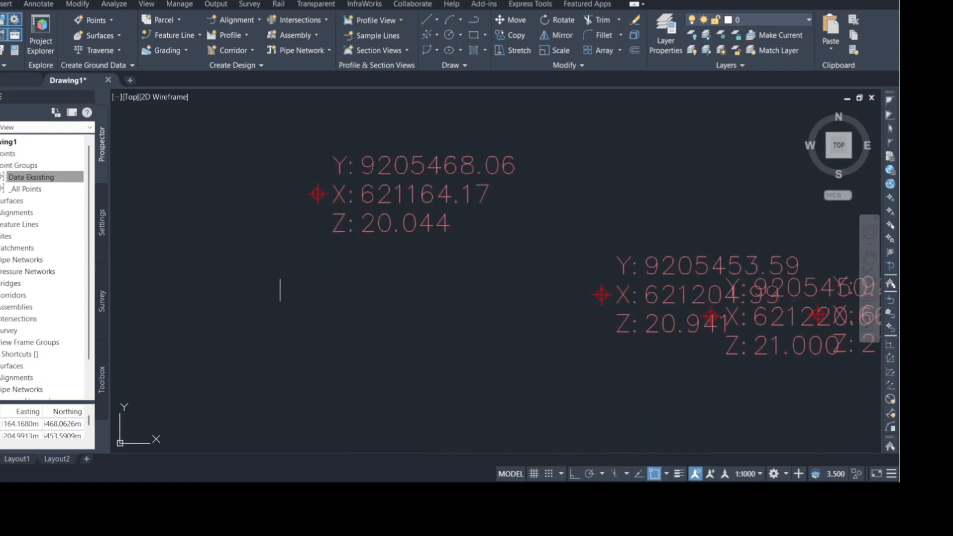
scroll(298, 257, "down", 8)
scroll(299, 255, "up", 8)
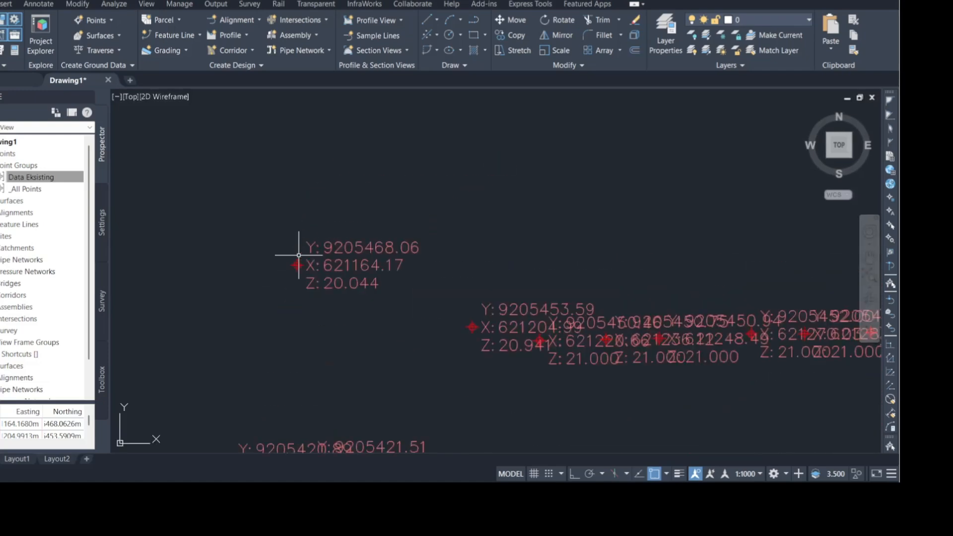
scroll(296, 257, "up", 4)
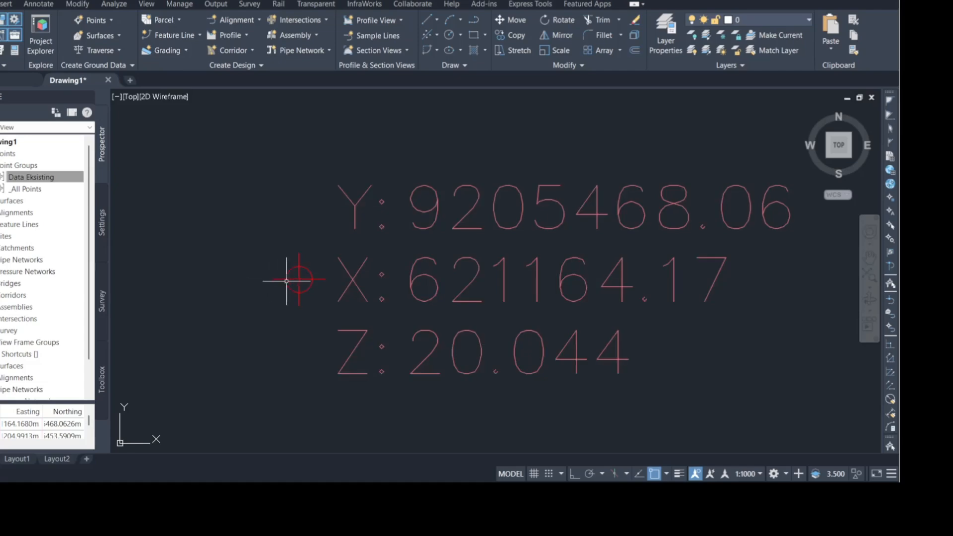
Set both the point style and the point label style of the Data Eksisting group to <none>
left_click(52, 180)
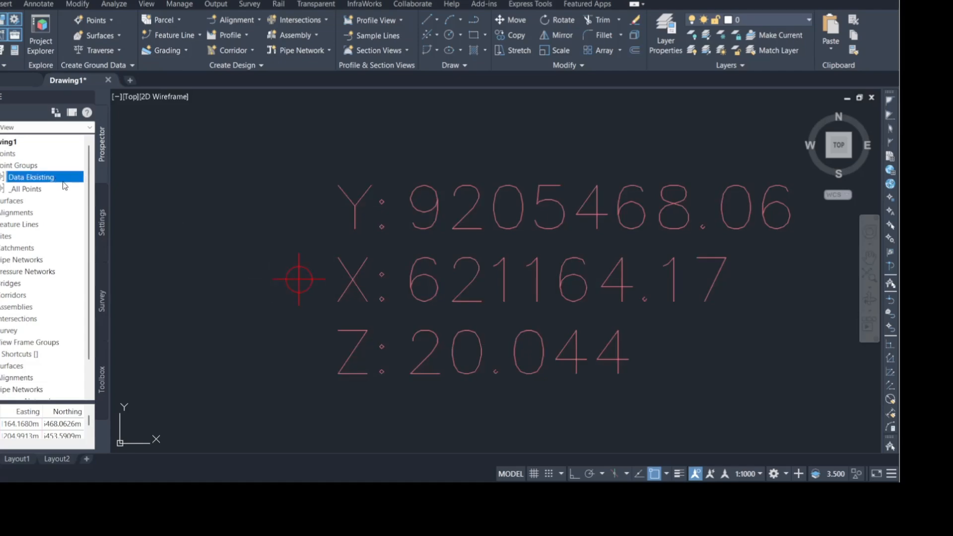
left_click(109, 259)
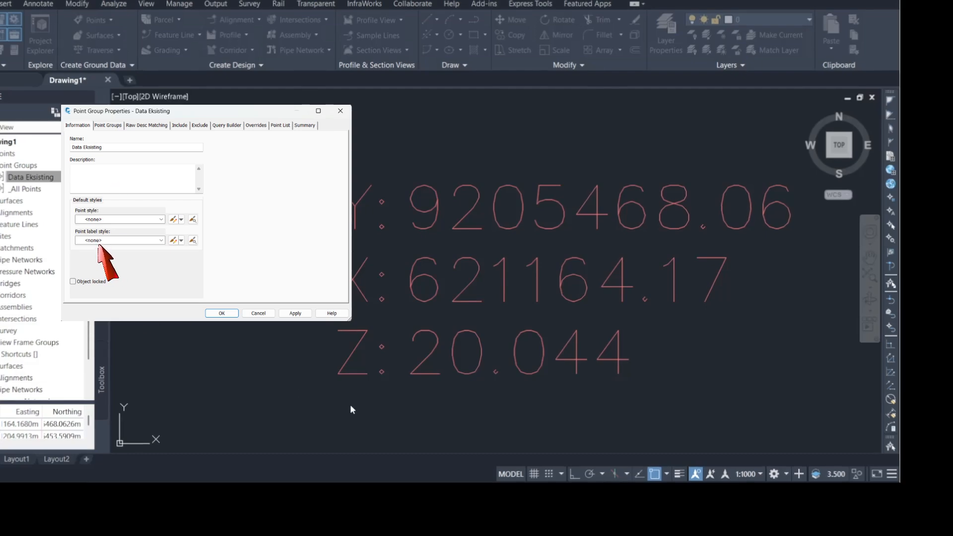
left_click(375, 404)
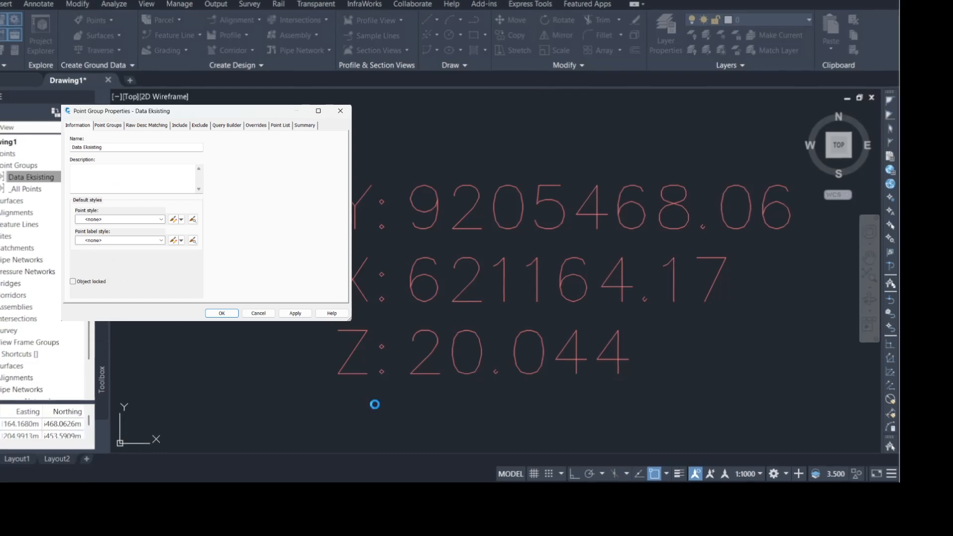
left_click(283, 403)
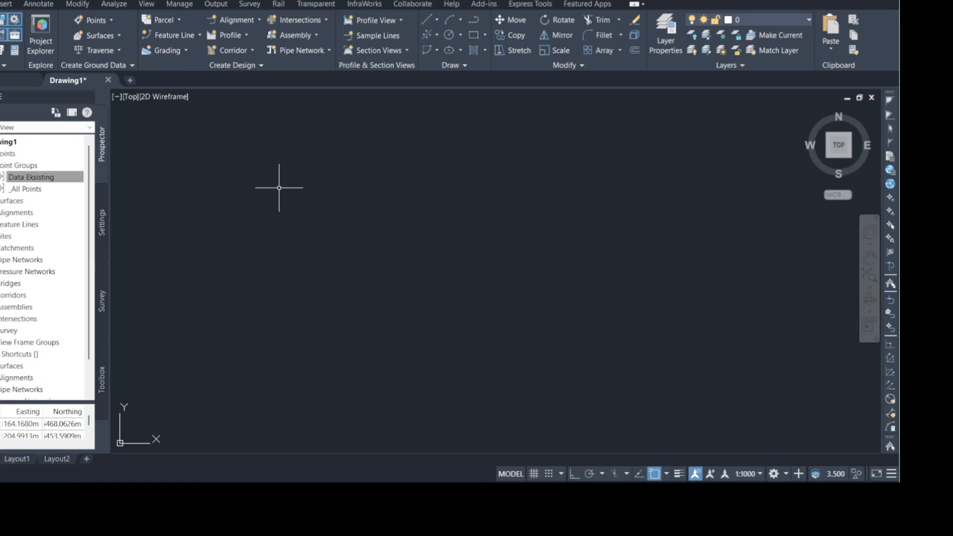
Create a surface named Kontur and expand its Definition items
left_click(17, 203)
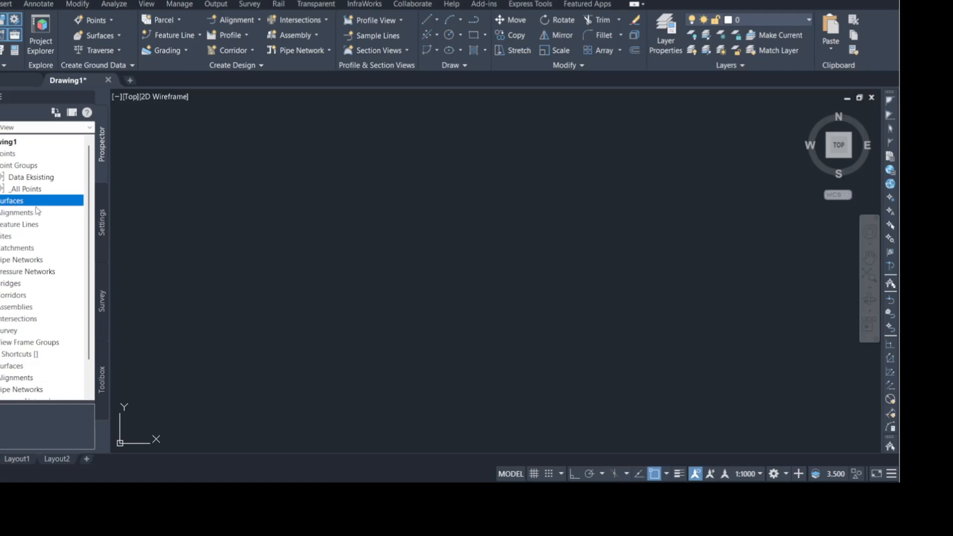
right_click(52, 202)
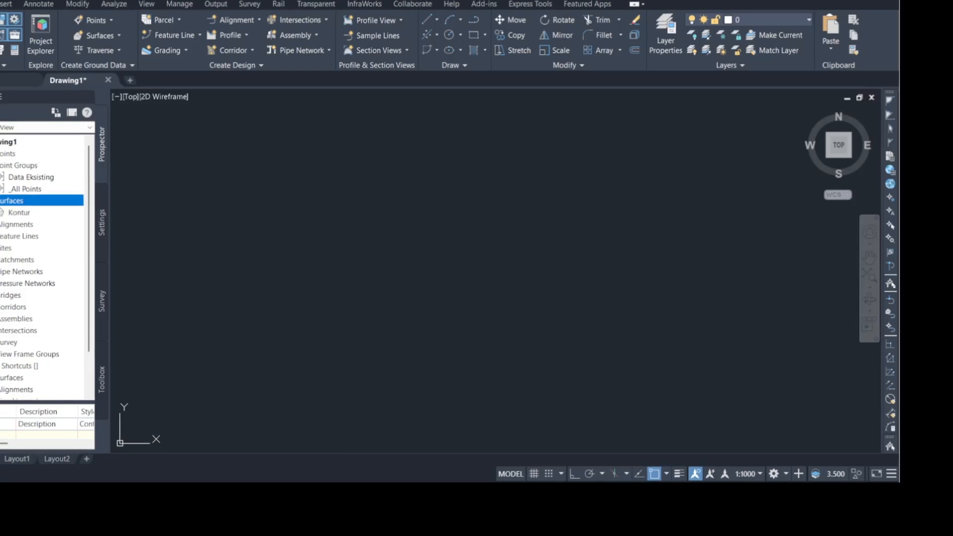
left_click(0, 212)
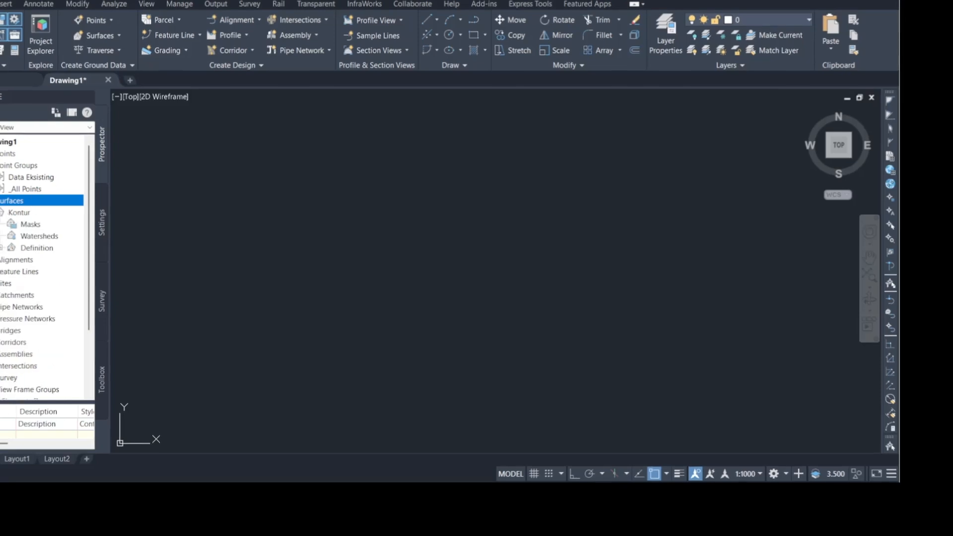
left_click(2, 248)
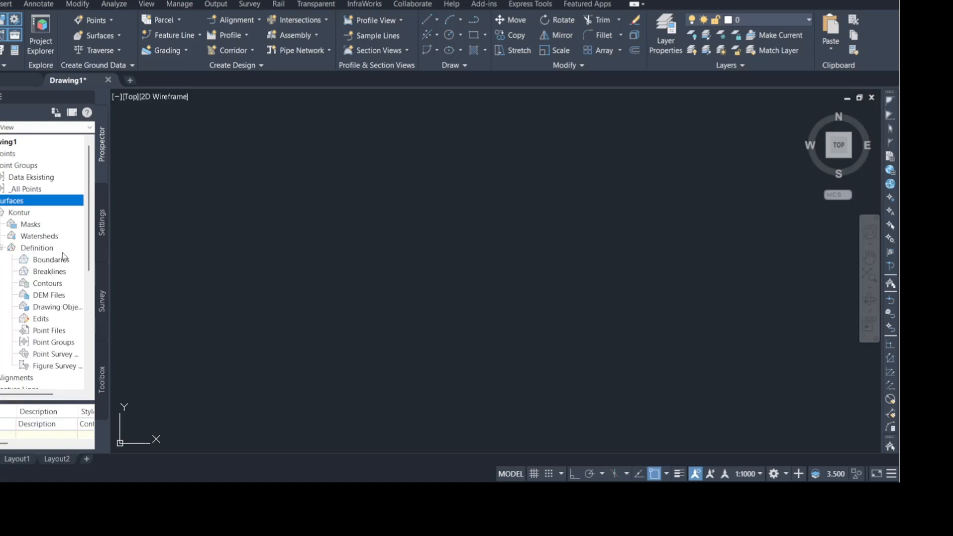
Add the Data Eksisting point group to the definition of the Kontur surface
scroll(58, 288, "down", 2)
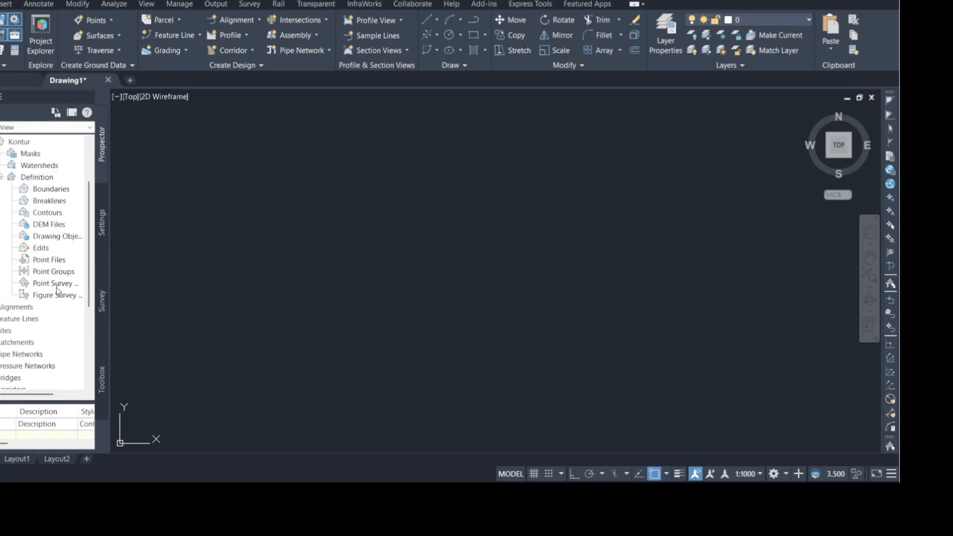
left_click(38, 272)
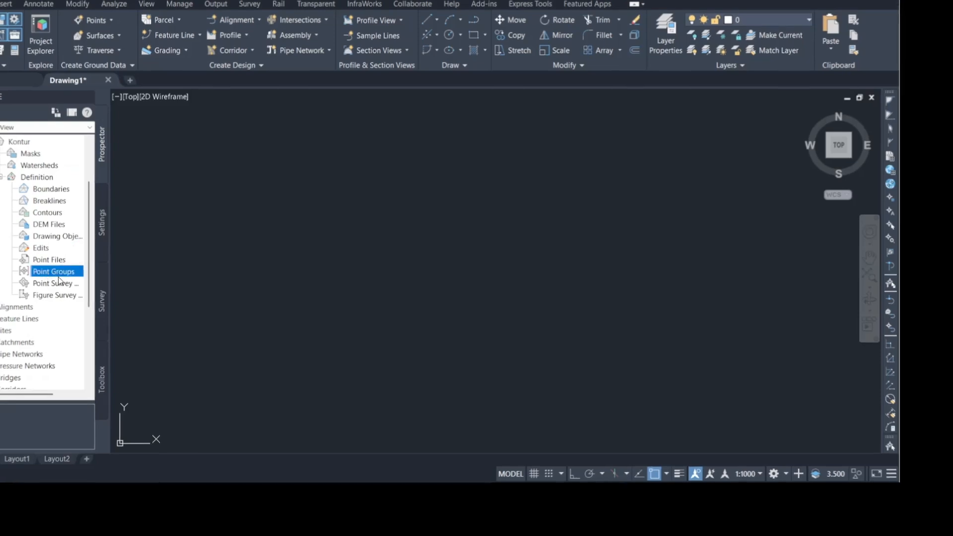
right_click(68, 273)
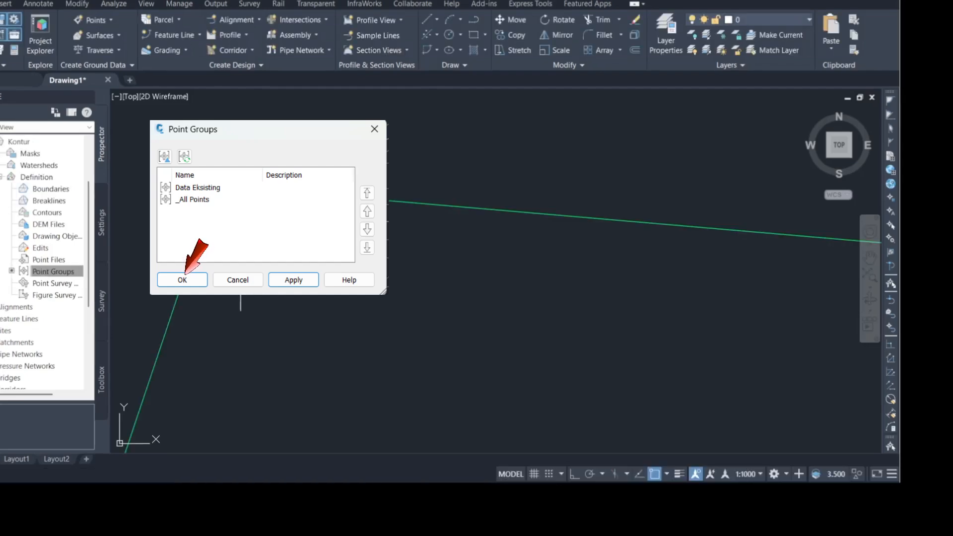
left_click(182, 280)
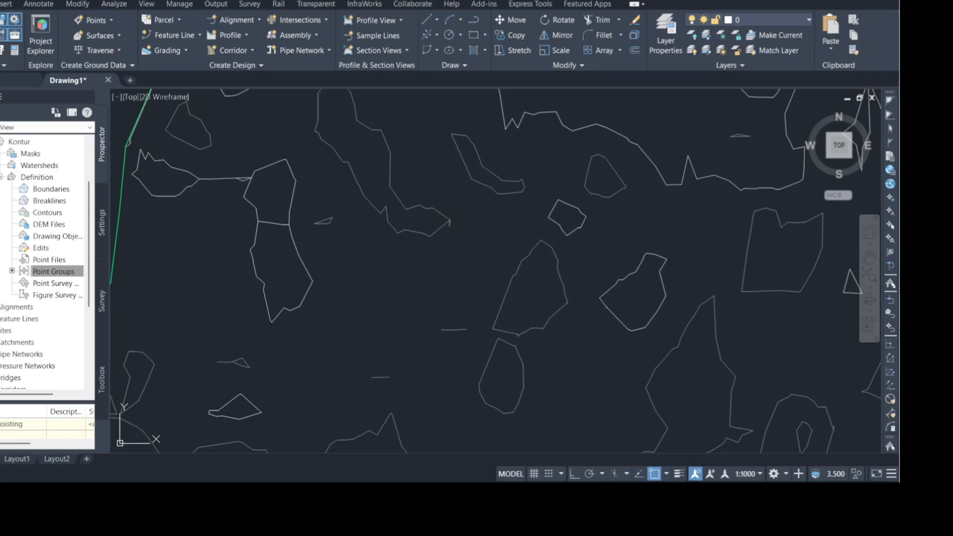
Examine the generated contours within the Kontur boundary, both as a whole and along its northern edge
middle_click_drag(380, 182, 320, 267)
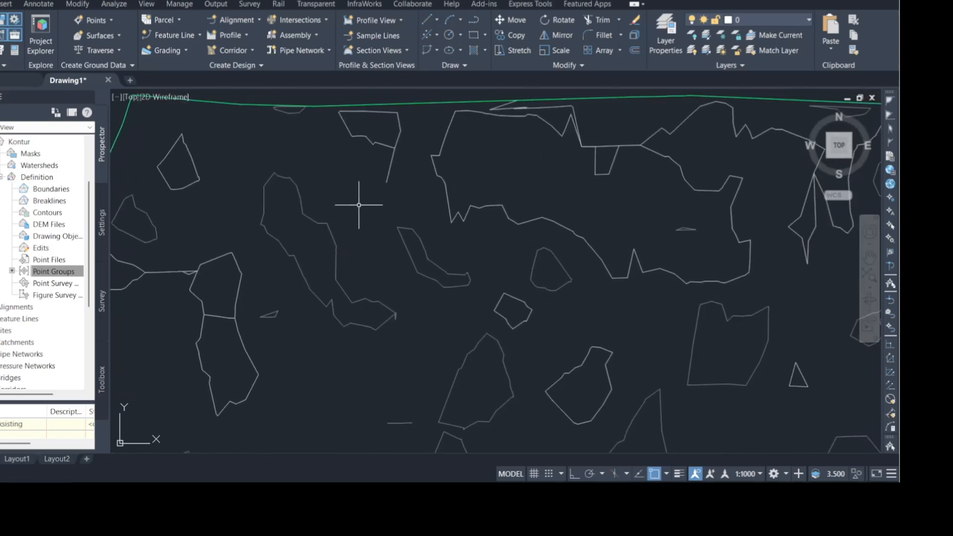
scroll(351, 204, "down", 5)
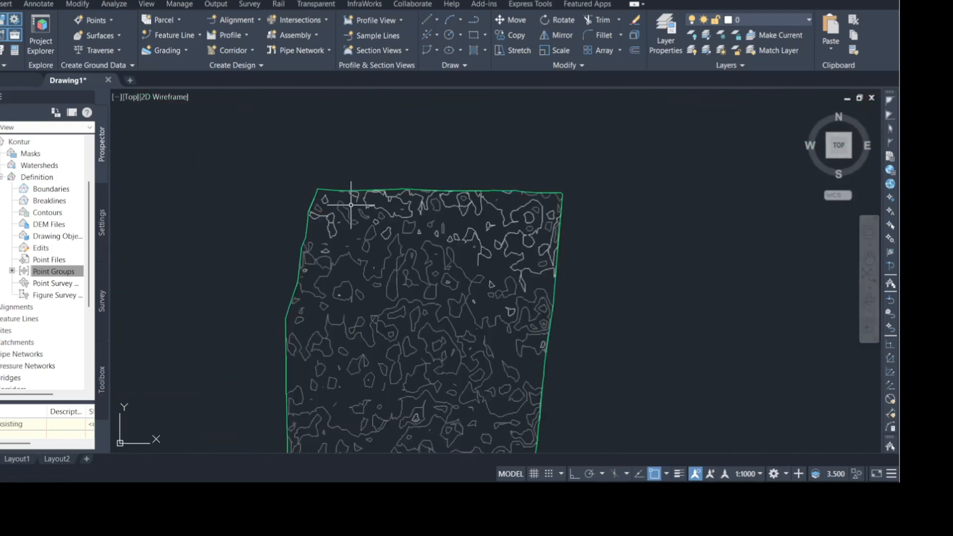
middle_click_drag(335, 249, 324, 187)
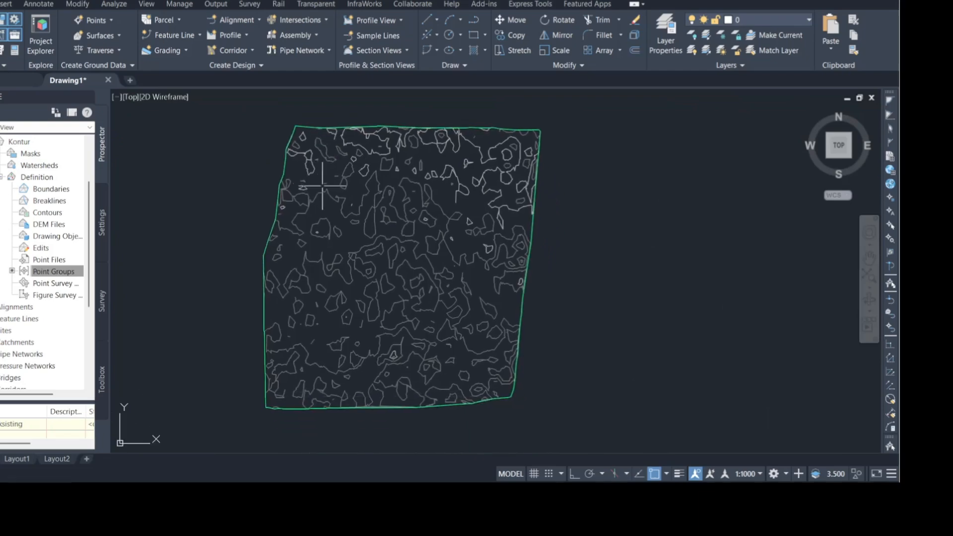
scroll(353, 251, "down", 2)
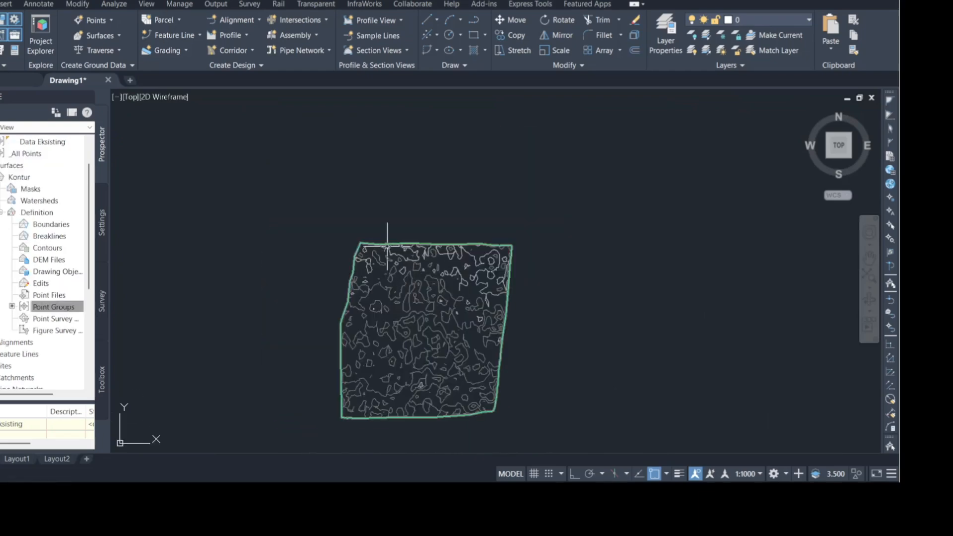
scroll(388, 240, "up", 4)
scroll(387, 246, "up", 5)
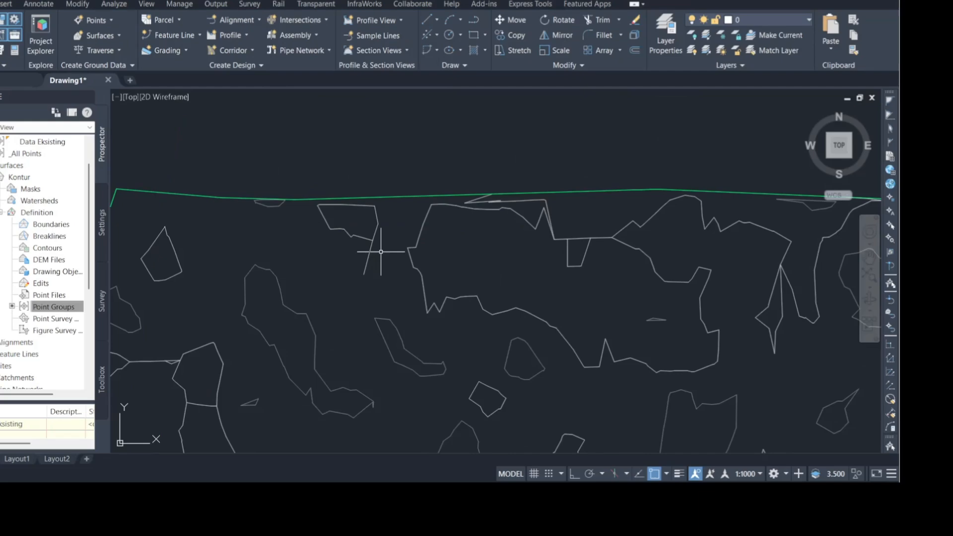
scroll(367, 258, "down", 4)
middle_click_drag(357, 295, 330, 217)
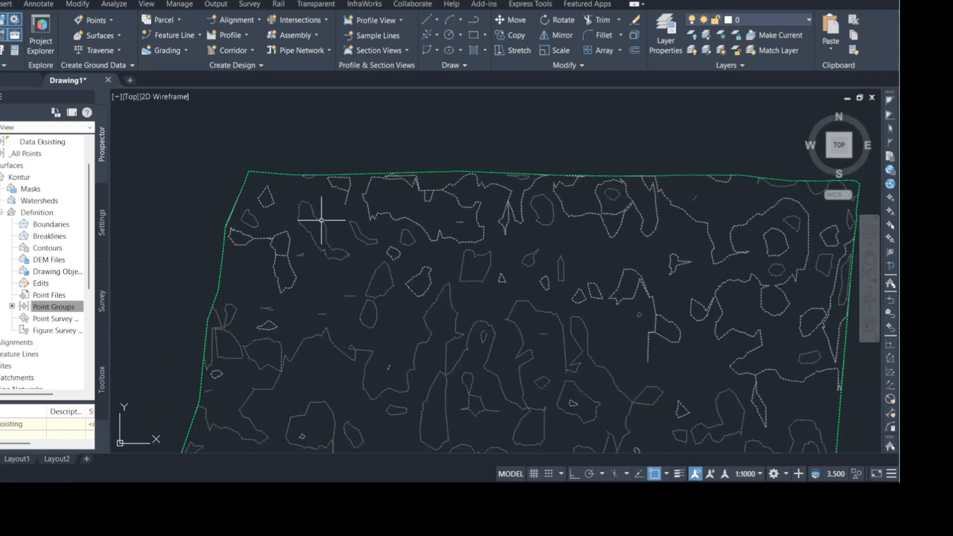
Set the surface style of Kontur to Contours 1m and 3m (Background) in its surface properties
right_click(322, 220)
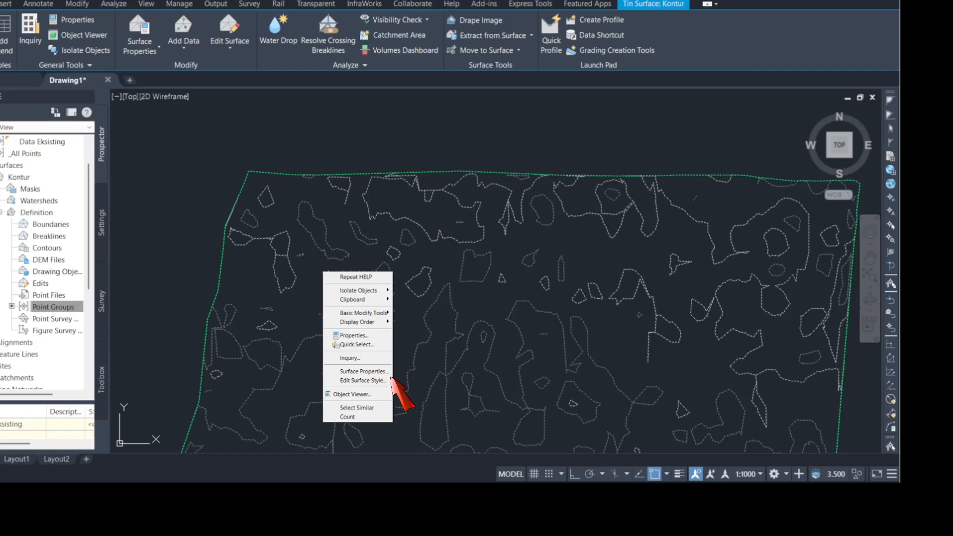
left_click(390, 372)
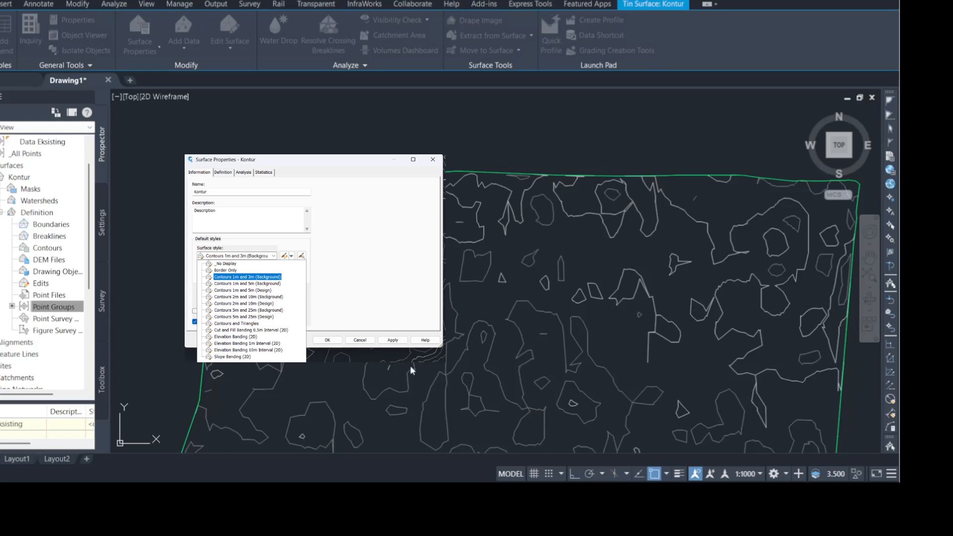
key("Escape")
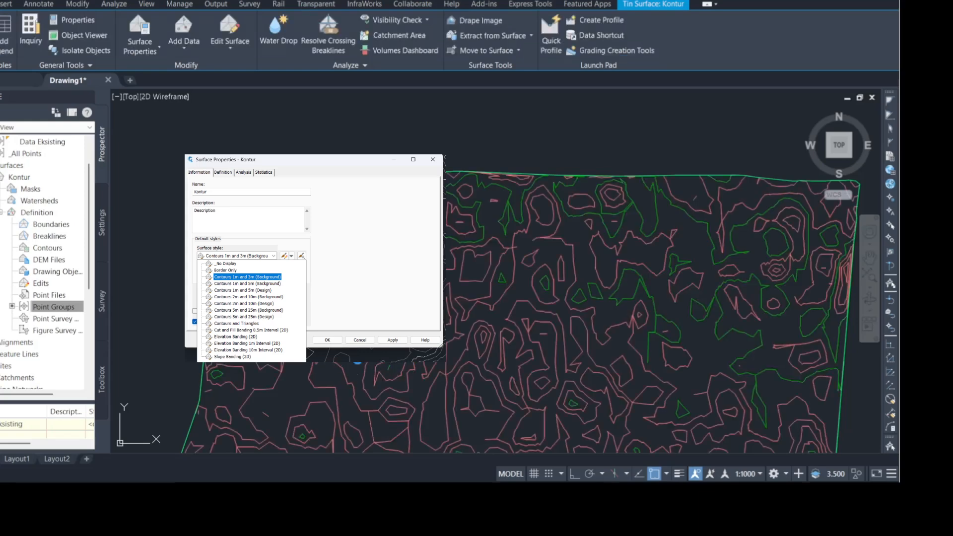
scroll(640, 296, "up", 2)
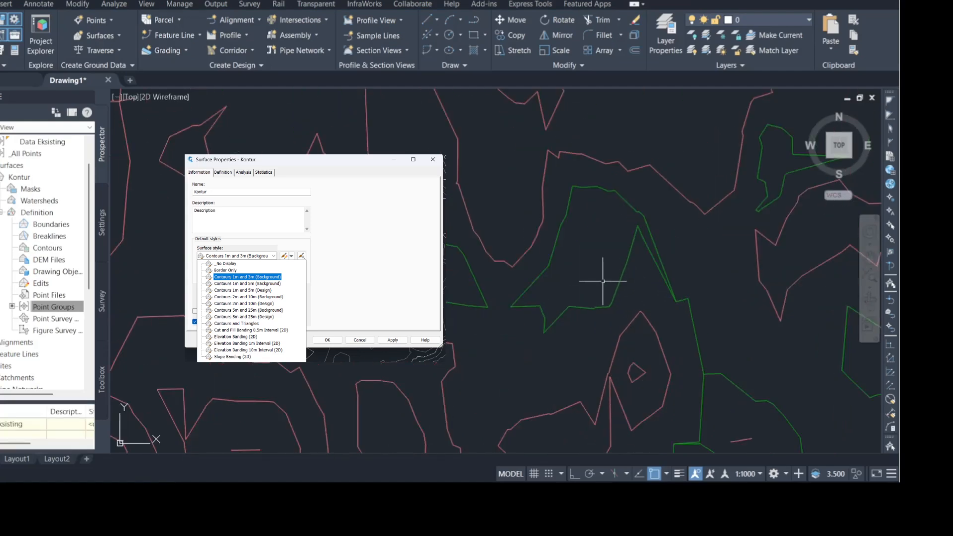
scroll(584, 265, "down", 1)
middle_click_drag(581, 256, 534, 312)
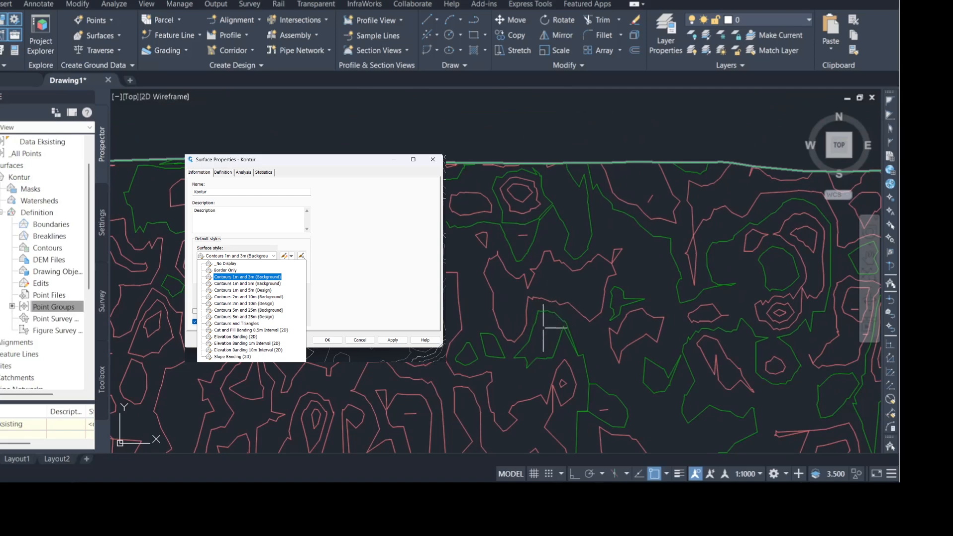
left_click(485, 277)
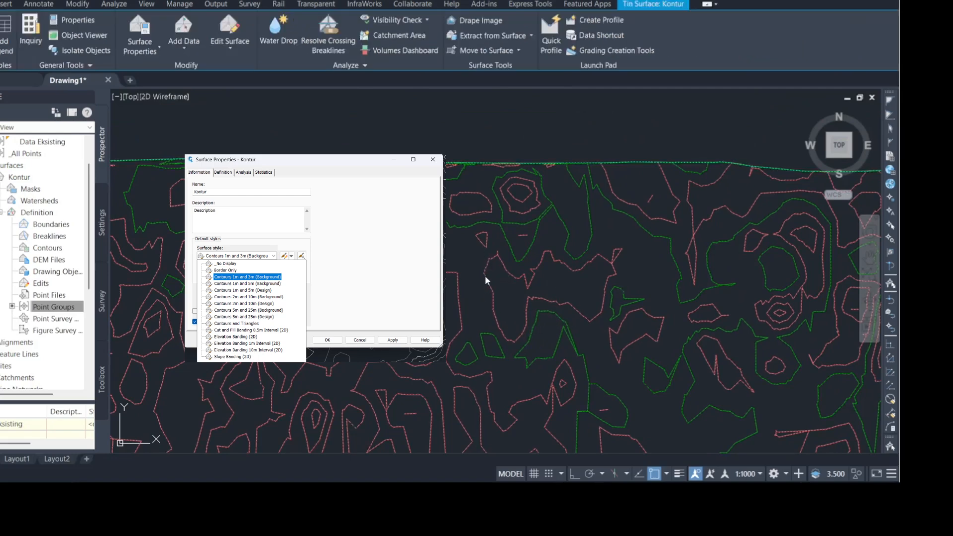
double_click(502, 216)
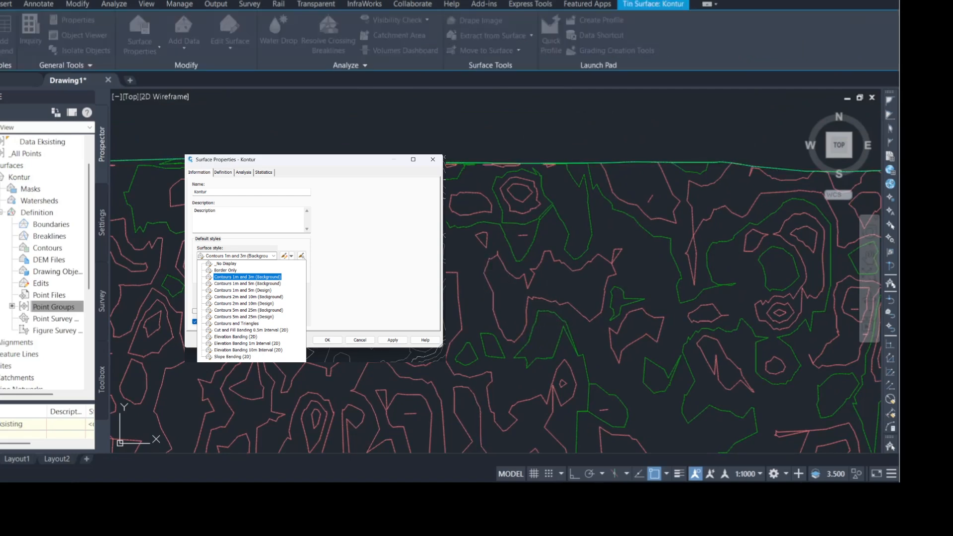
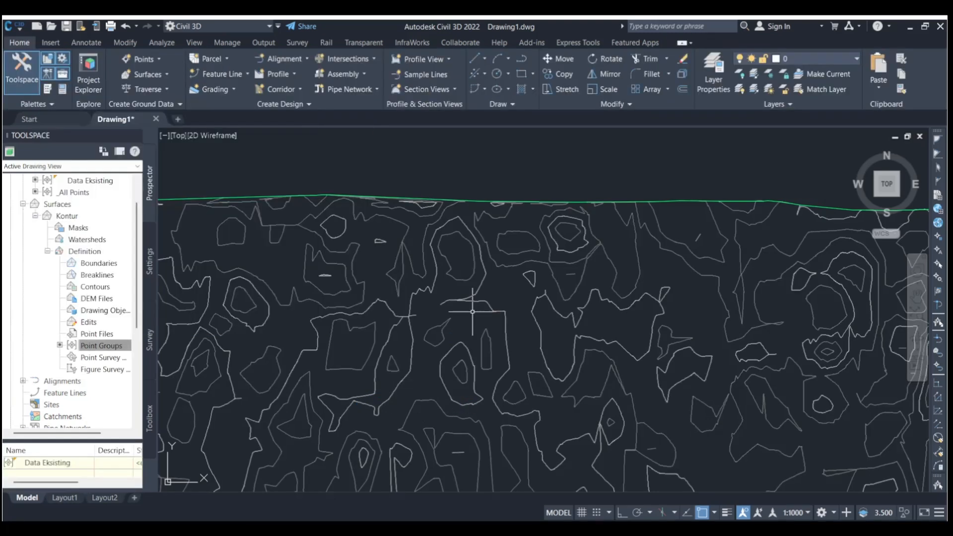
Examine the shape and curvature of individual contour lines up close and across the whole Kontur surface
scroll(430, 299, "down", 2)
scroll(337, 282, "down", 4)
middle_click_drag(400, 349, 442, 258)
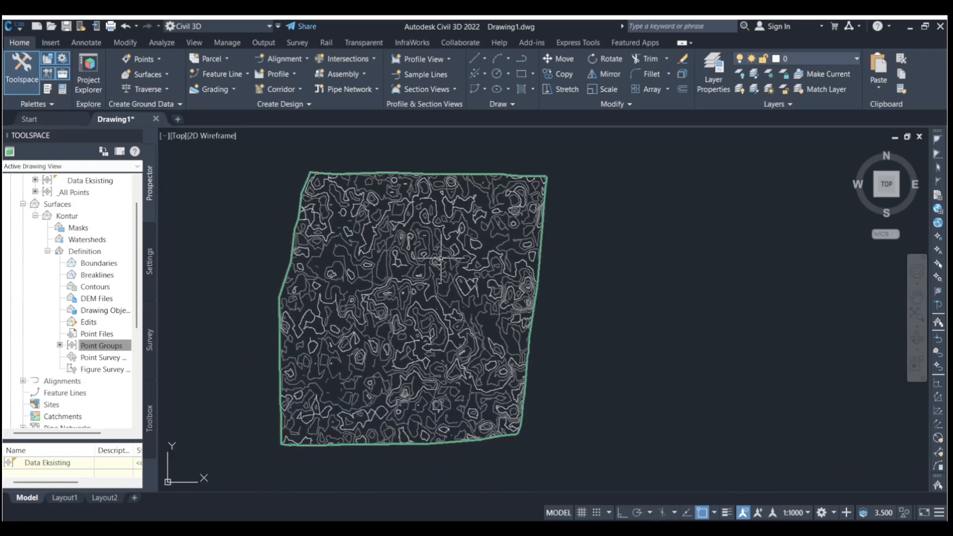
scroll(386, 332, "up", 8)
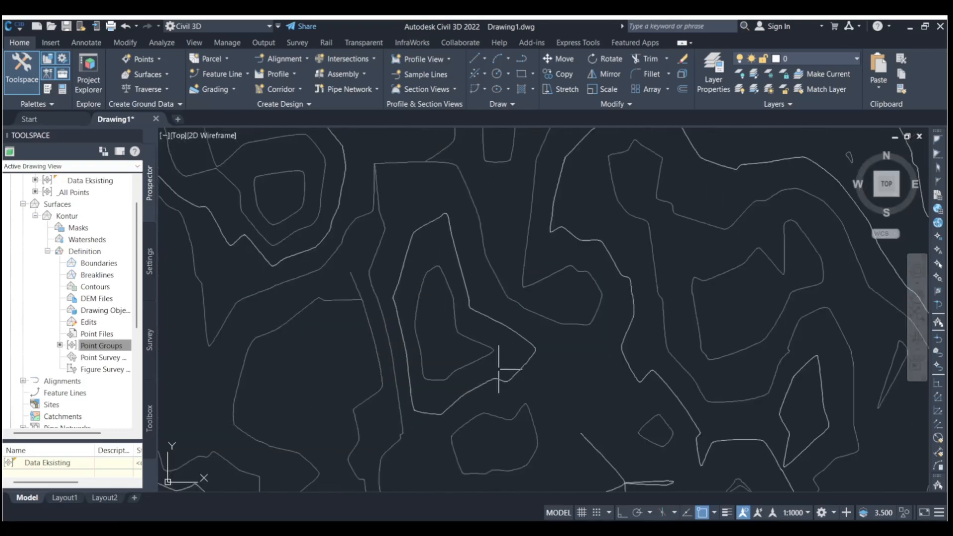
scroll(493, 342, "up", 4)
scroll(468, 378, "up", 3)
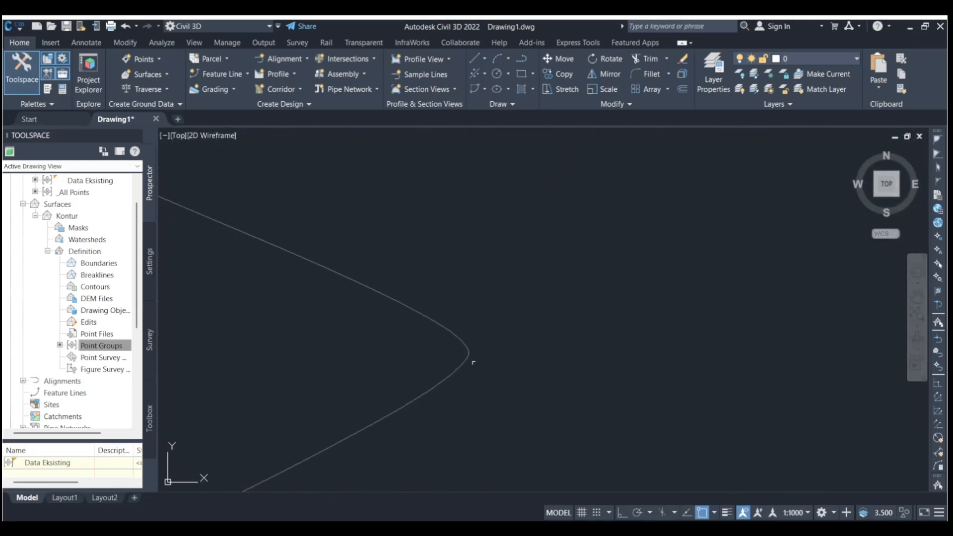
scroll(466, 355, "down", 3)
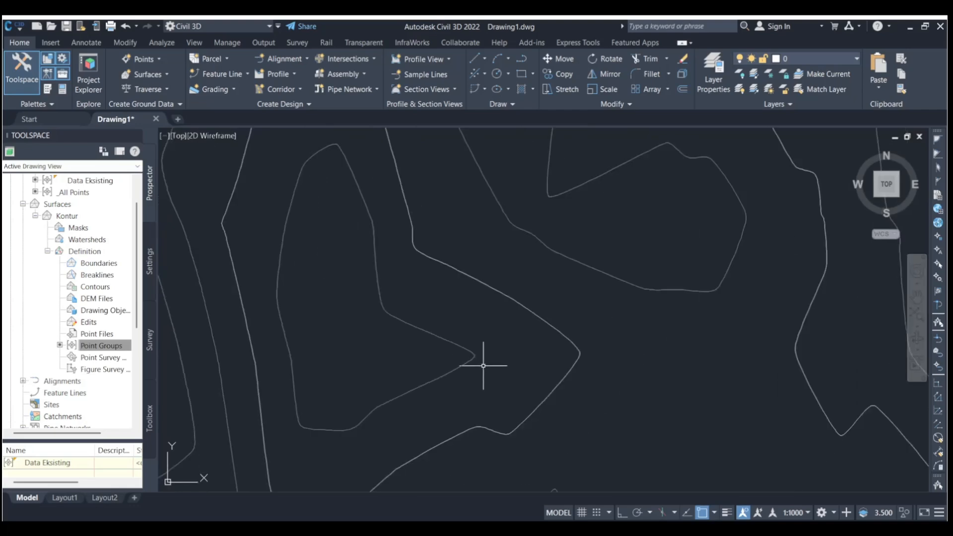
scroll(481, 358, "up", 3)
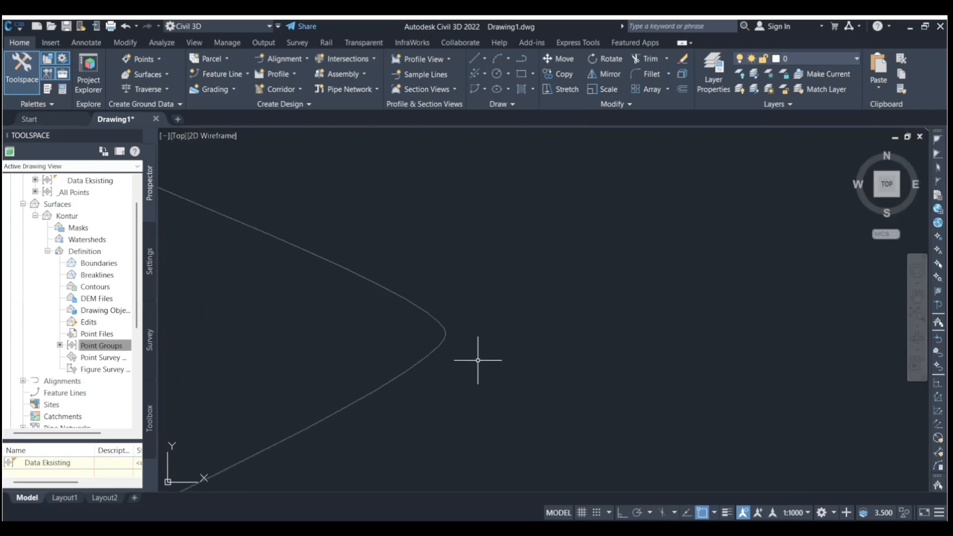
scroll(469, 349, "down", 5)
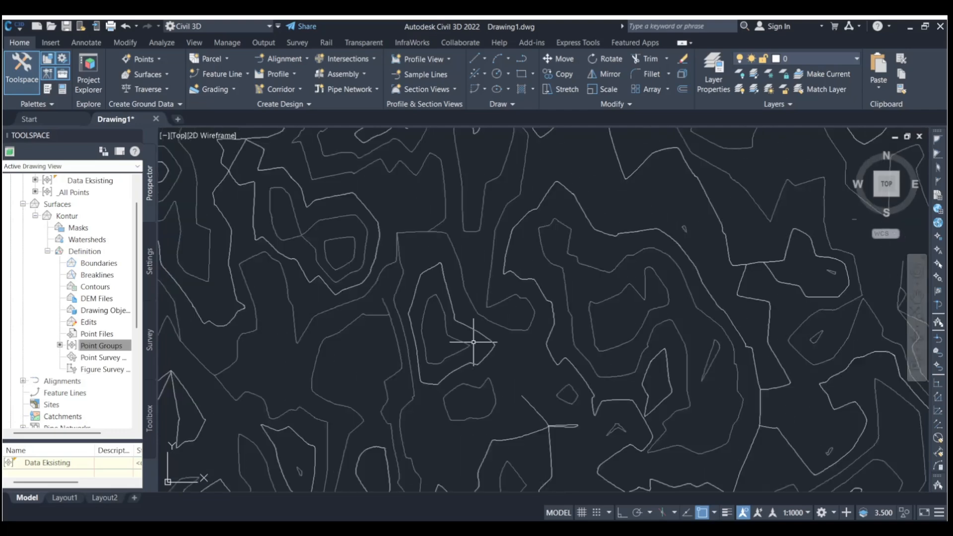
scroll(474, 342, "down", 8)
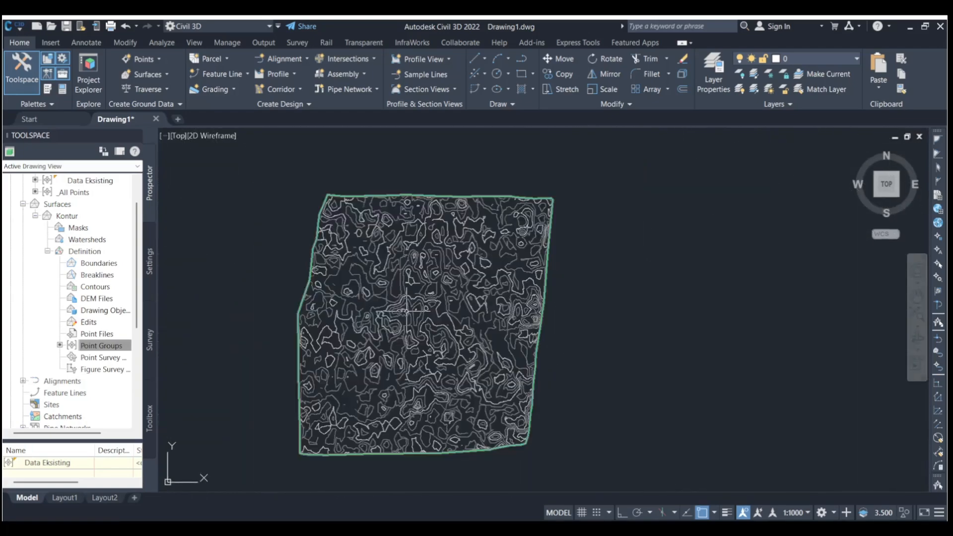
scroll(392, 323, "up", 5)
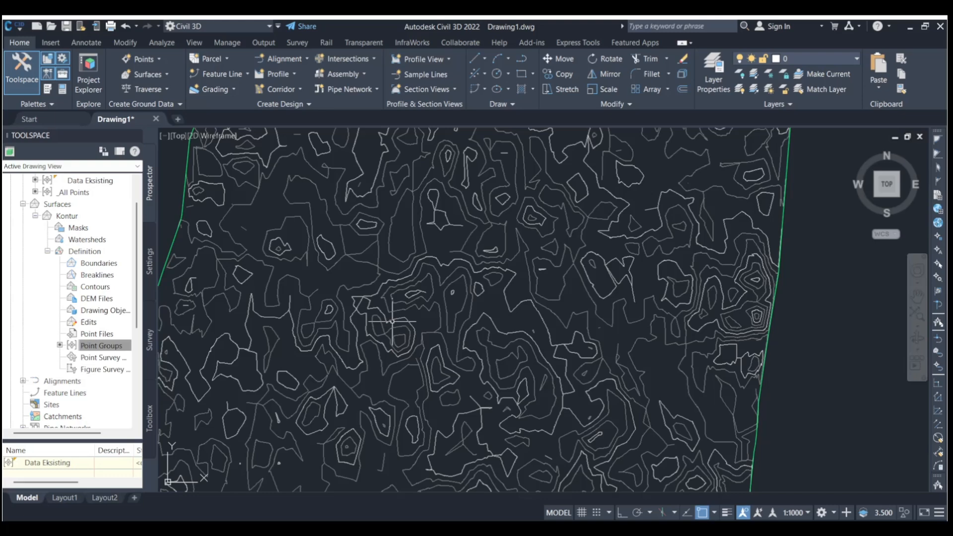
scroll(392, 323, "down", 5)
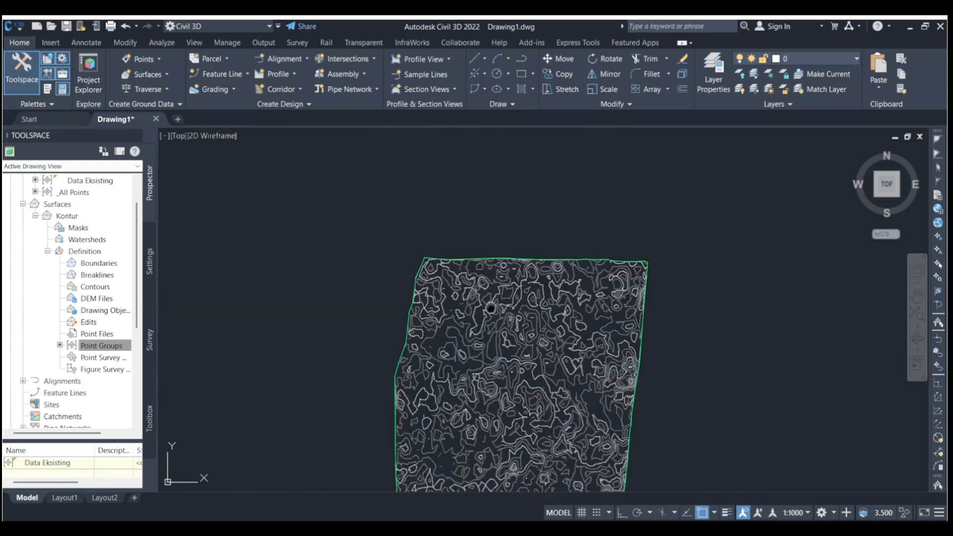
middle_click_drag(490, 308, 480, 263)
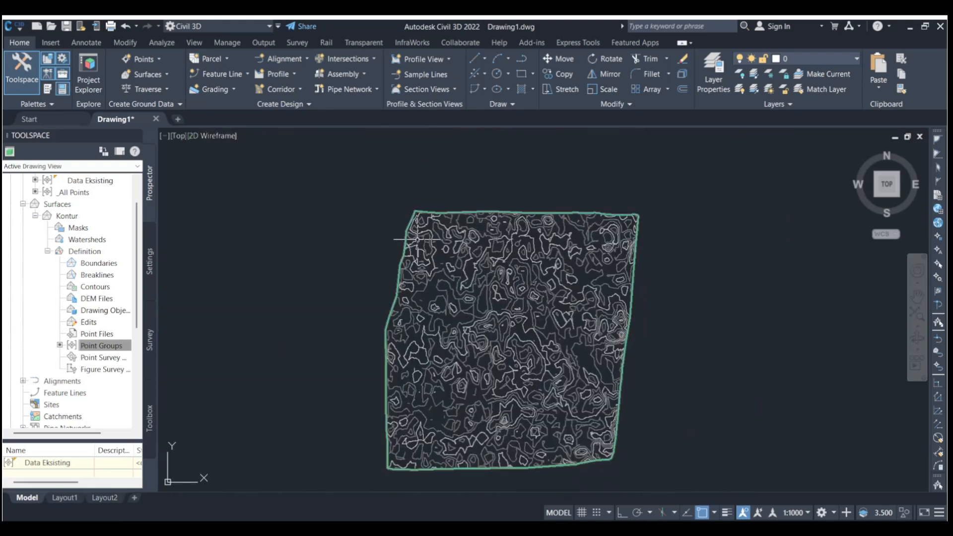
scroll(419, 198, "up", 3)
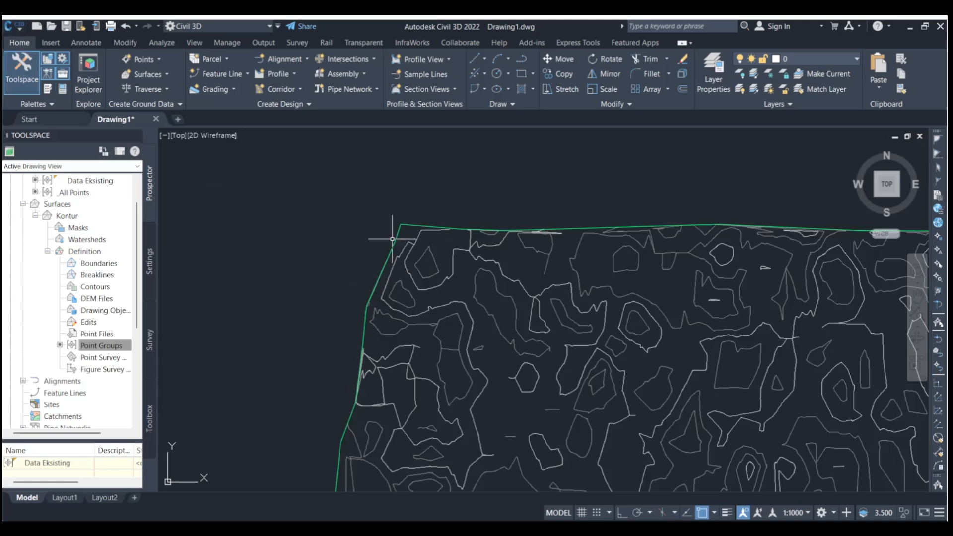
scroll(394, 231, "down", 6)
Label the elevations of the Kontur contours near the northern boundary and check the label text up close
scroll(414, 258, "up", 5)
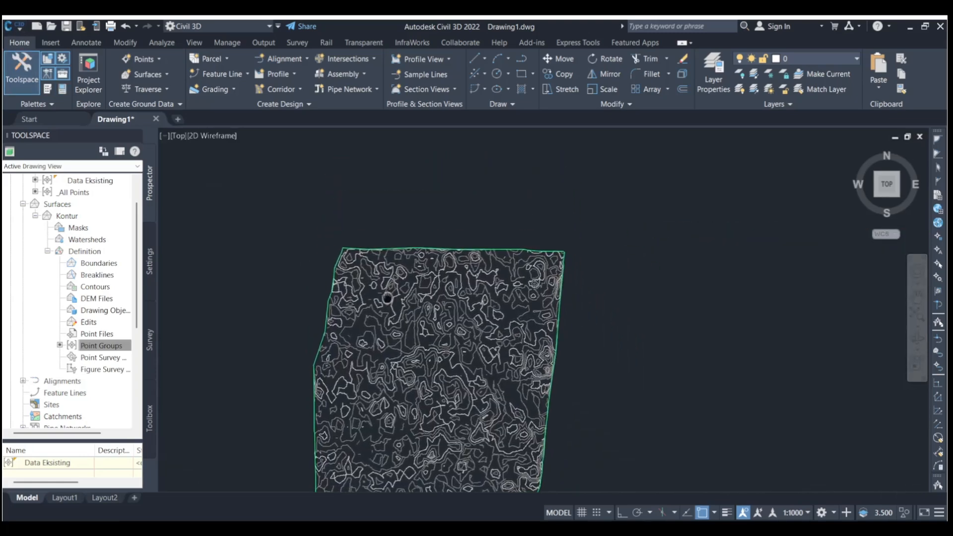
left_click(375, 244)
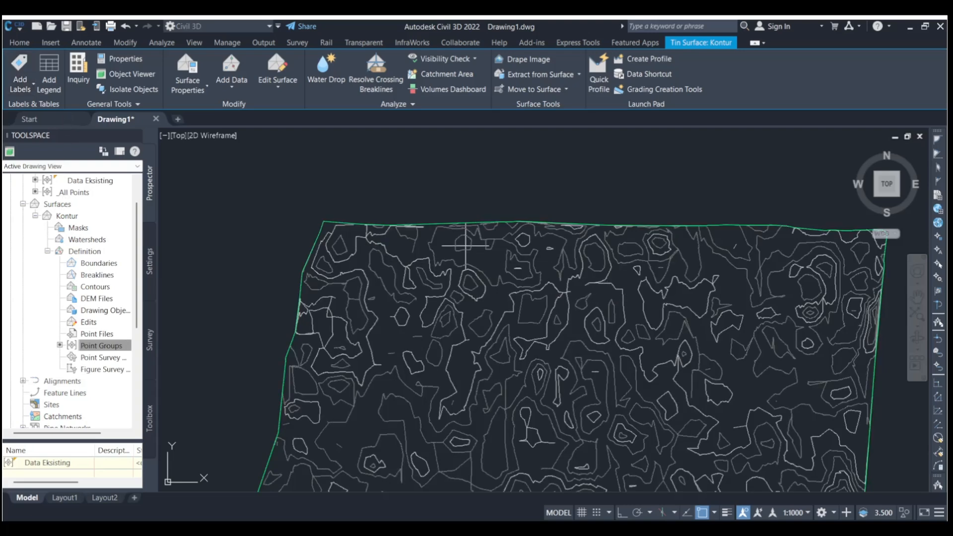
scroll(465, 246, "up", 6)
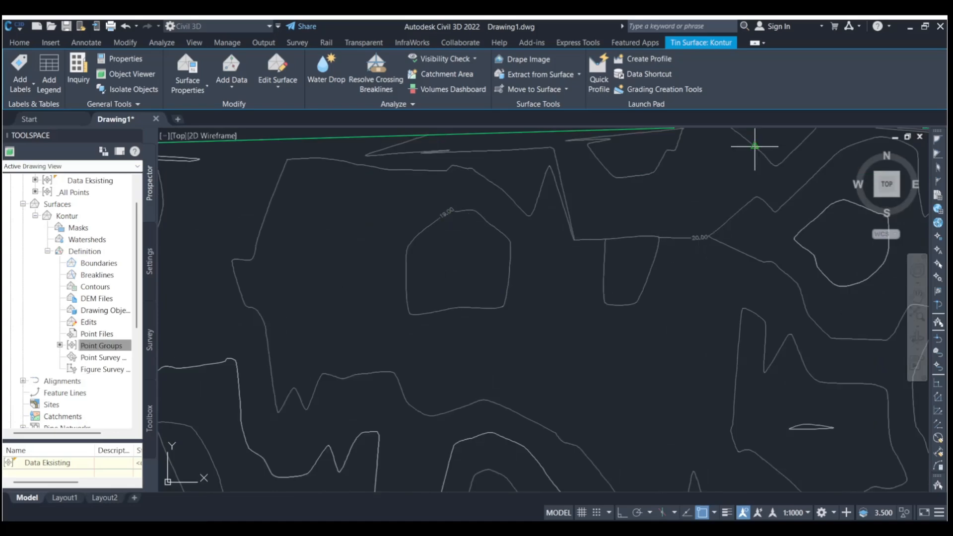
scroll(409, 206, "up", 5)
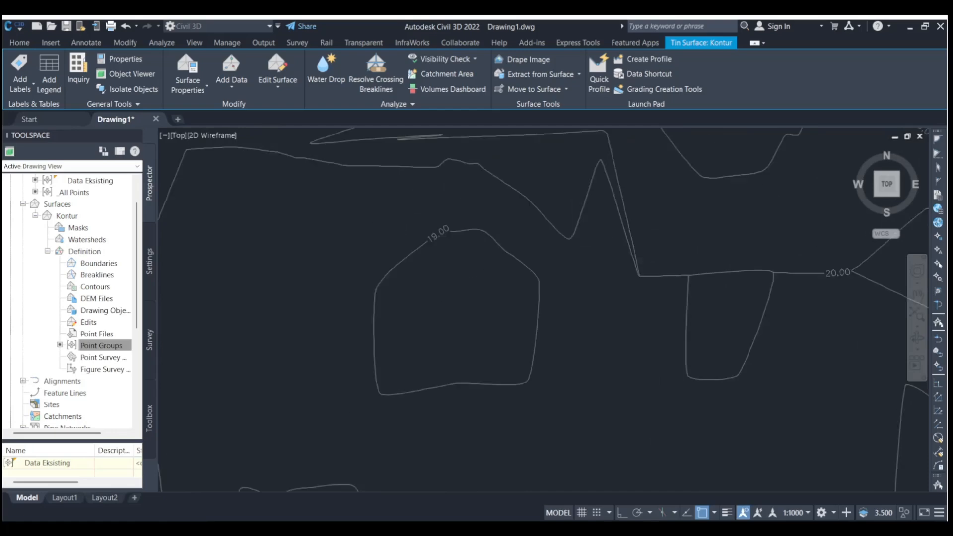
scroll(387, 224, "down", 2)
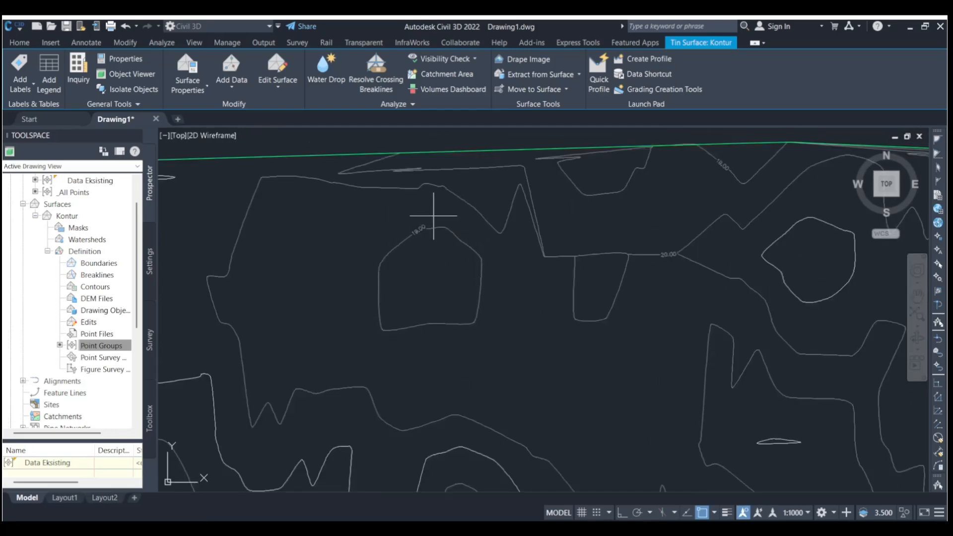
scroll(434, 219, "up", 5)
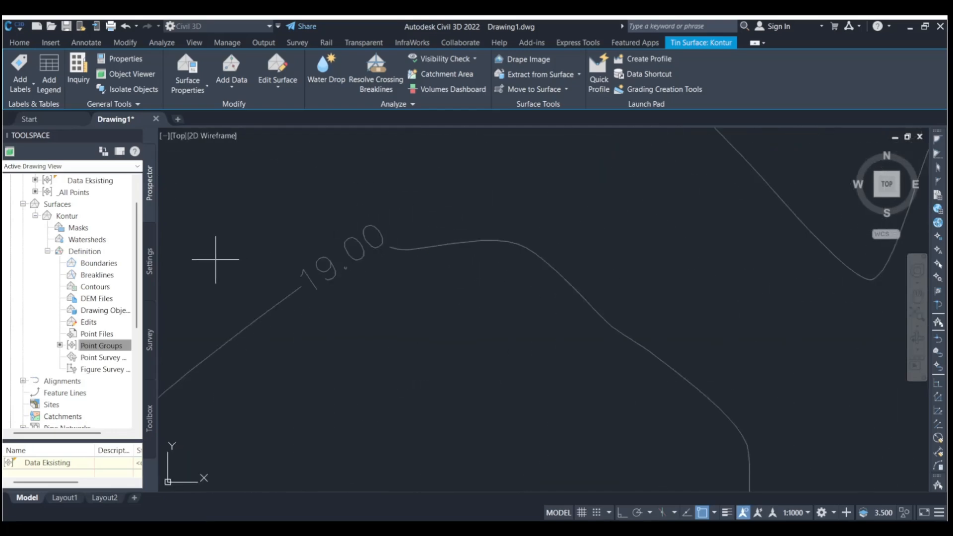
Examine the contour elevation labels along Kontur's northern edge and inside the closed contours, up close and across the whole surface
scroll(273, 249, "down", 5)
scroll(276, 249, "up", 5)
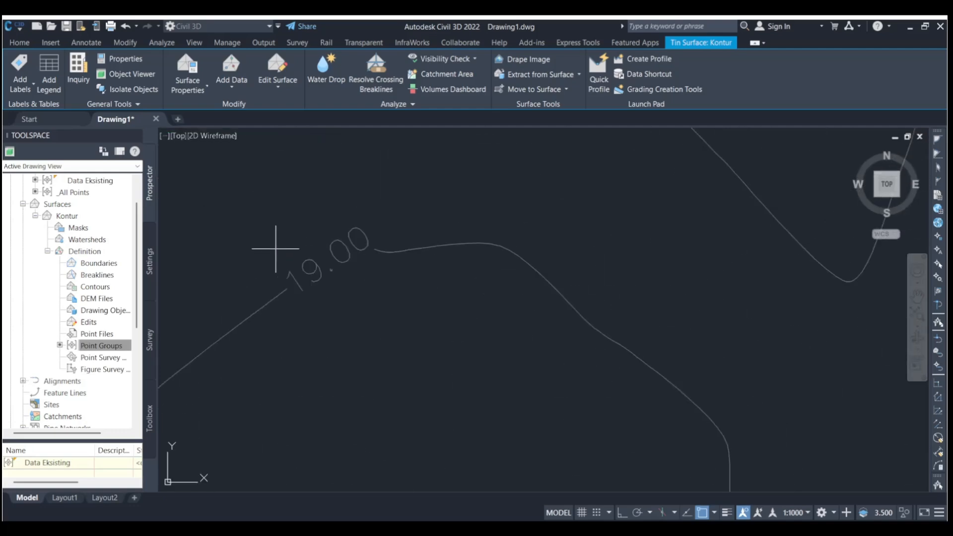
scroll(251, 260, "down", 5)
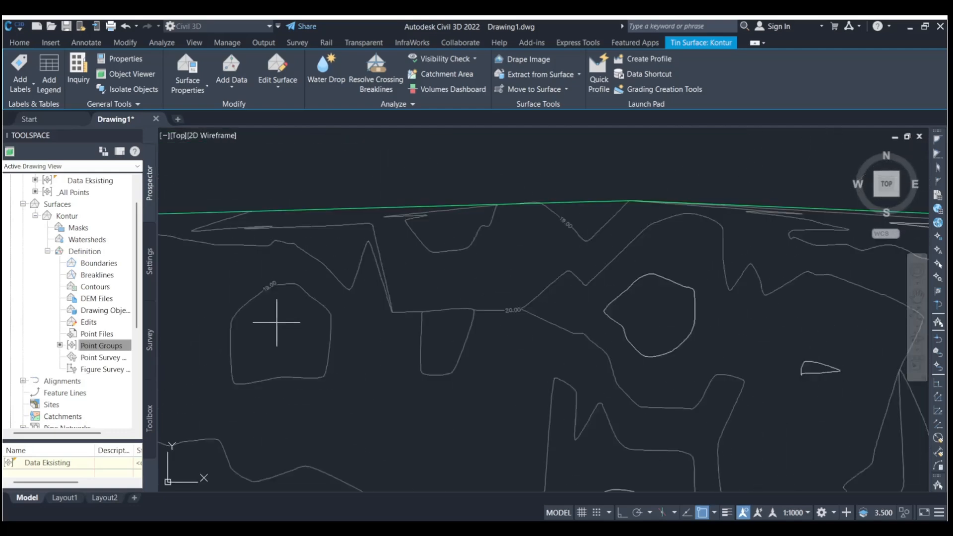
scroll(390, 266, "down", 4)
scroll(493, 311, "up", 2)
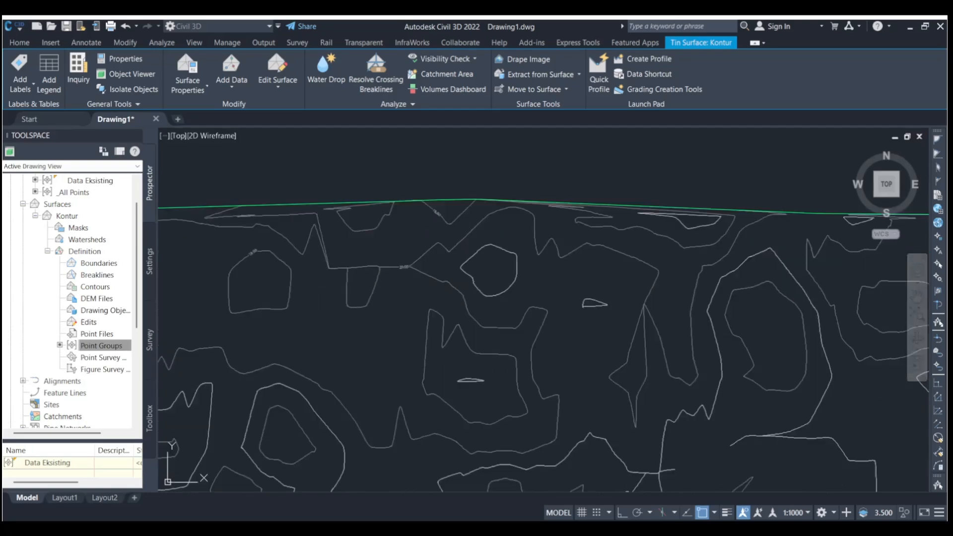
scroll(389, 251, "up", 2)
scroll(362, 268, "down", 5)
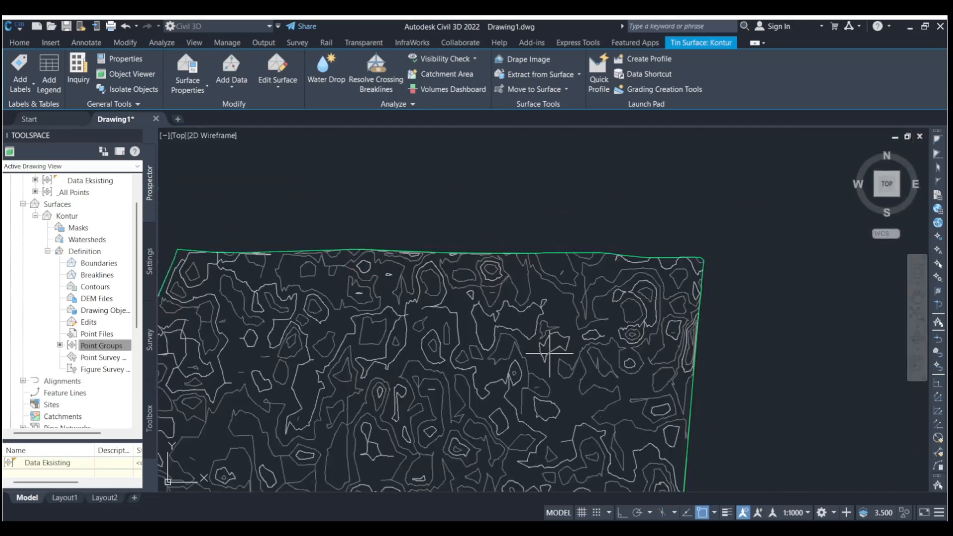
scroll(632, 334, "up", 5)
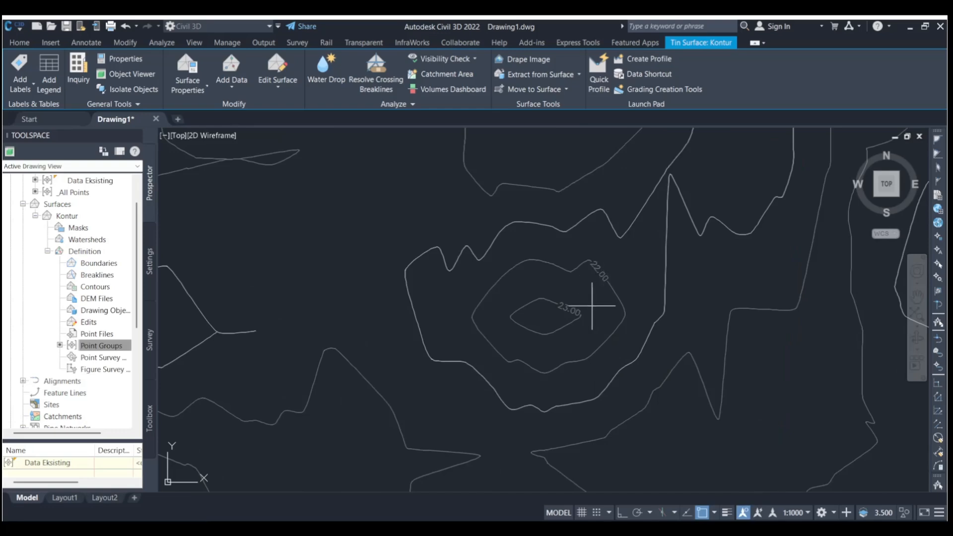
scroll(550, 317, "down", 8)
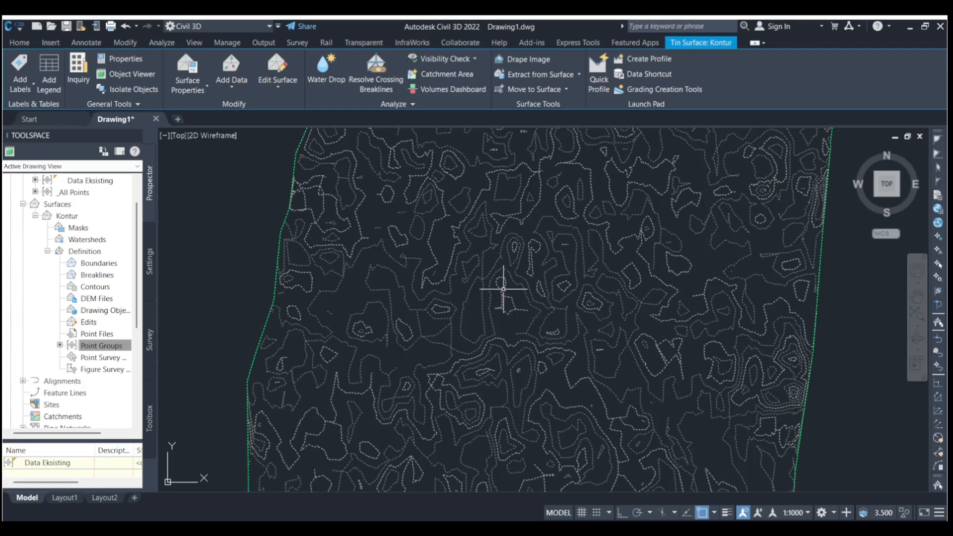
scroll(522, 253, "up", 6)
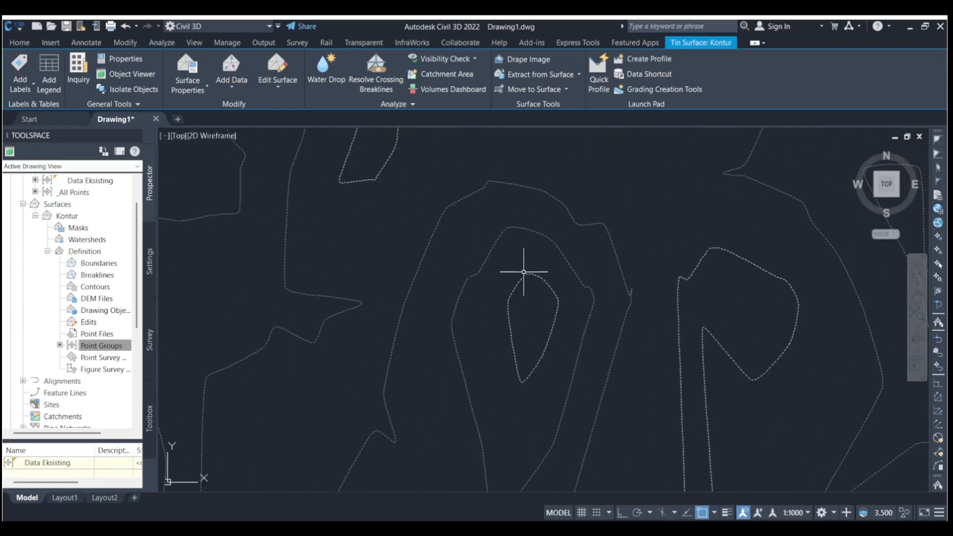
scroll(523, 270, "down", 10)
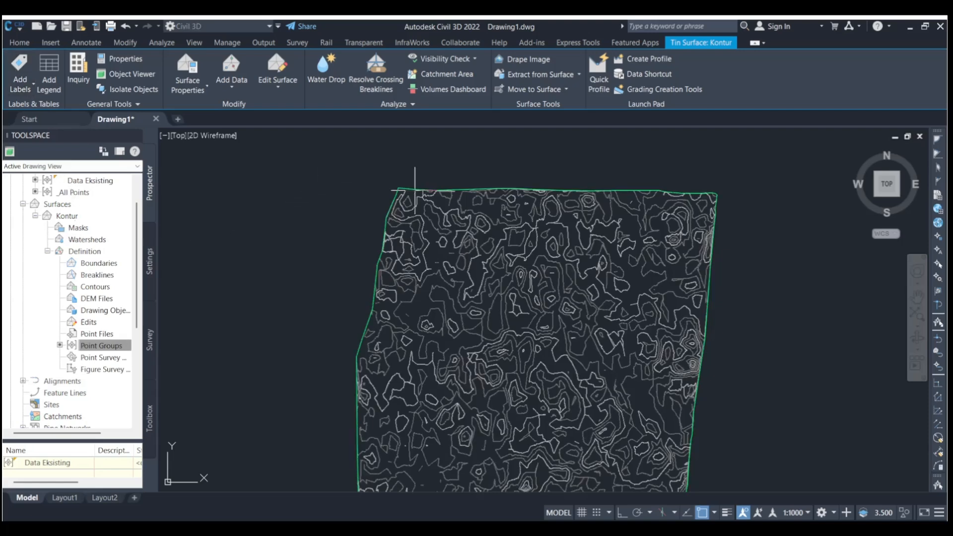
scroll(400, 175, "up", 6)
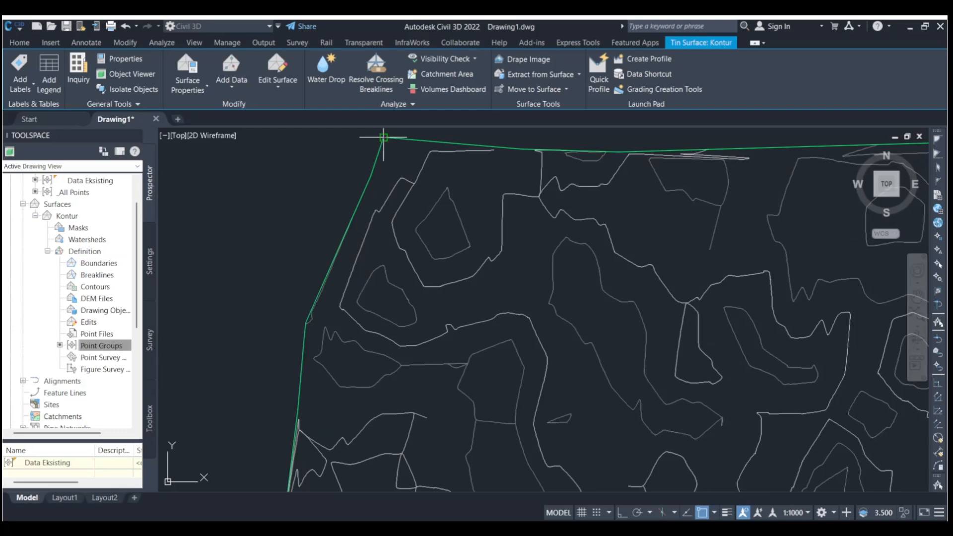
scroll(400, 175, "down", 6)
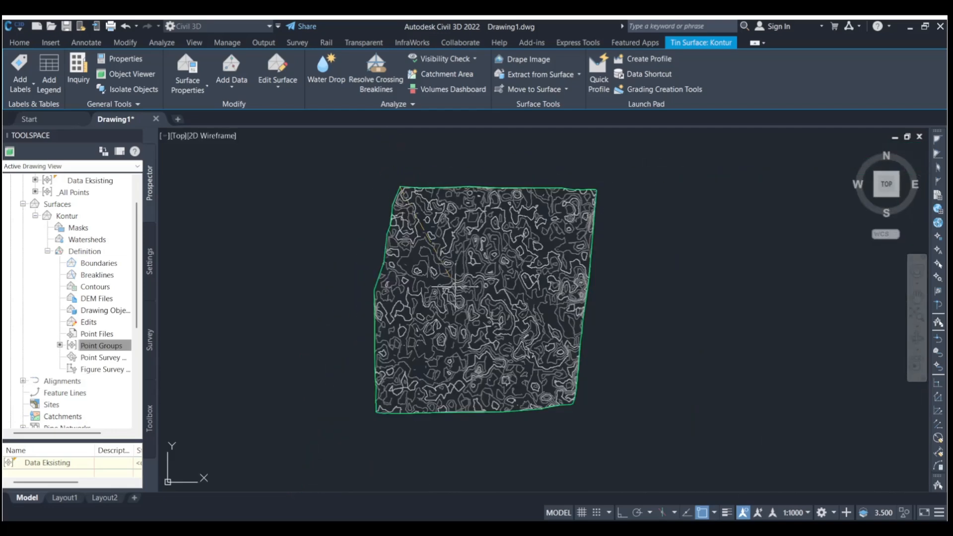
Examine the contour elevation labels near Kontur's southeastern corner and the neighbouring contours to the north
scroll(567, 395, "up", 5)
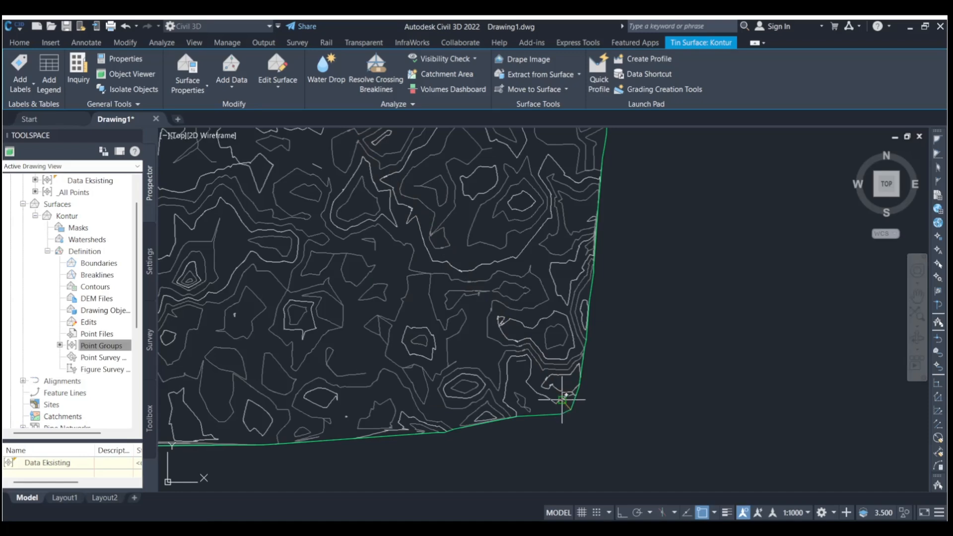
left_click(559, 393)
scroll(559, 392, "up", 8)
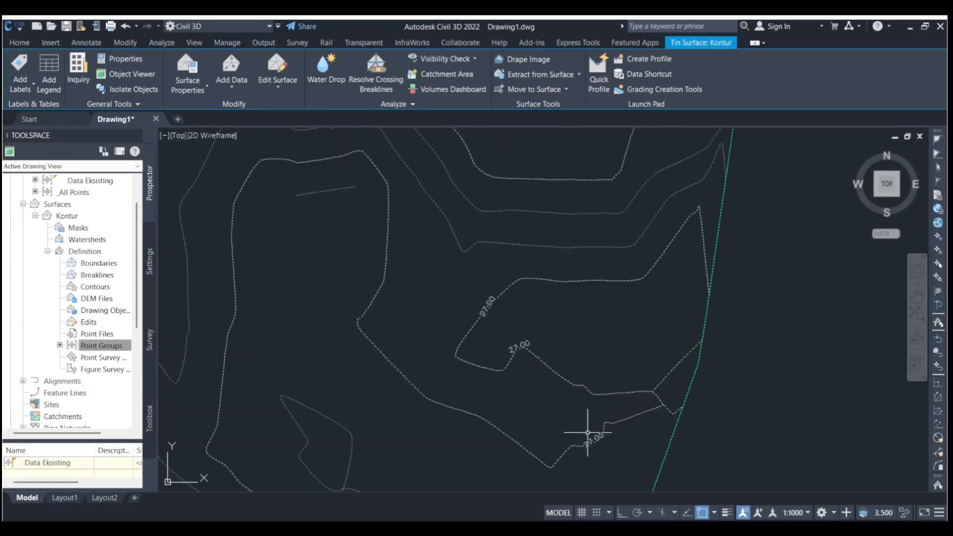
scroll(646, 412, "down", 5)
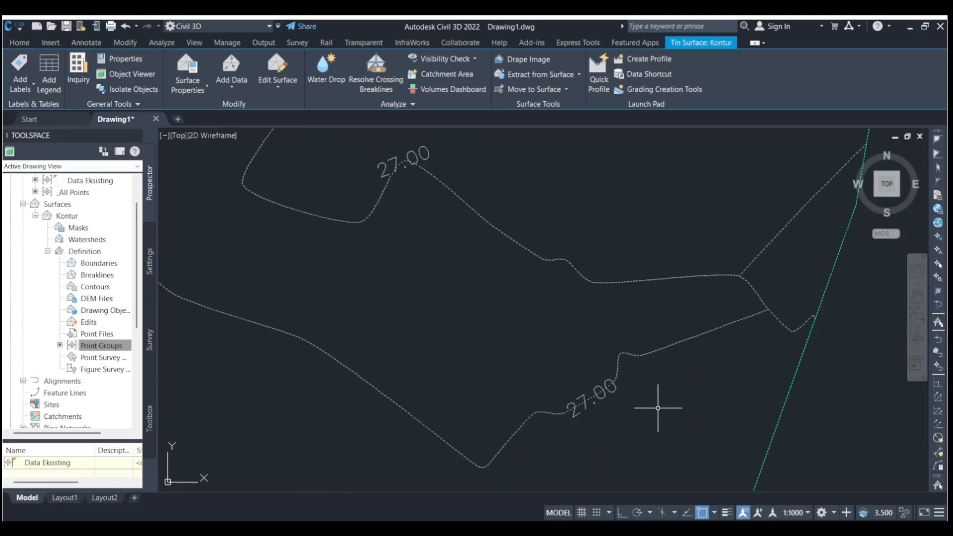
middle_click_drag(660, 404, 691, 330)
middle_click_drag(515, 270, 561, 337)
scroll(670, 330, "down", 3)
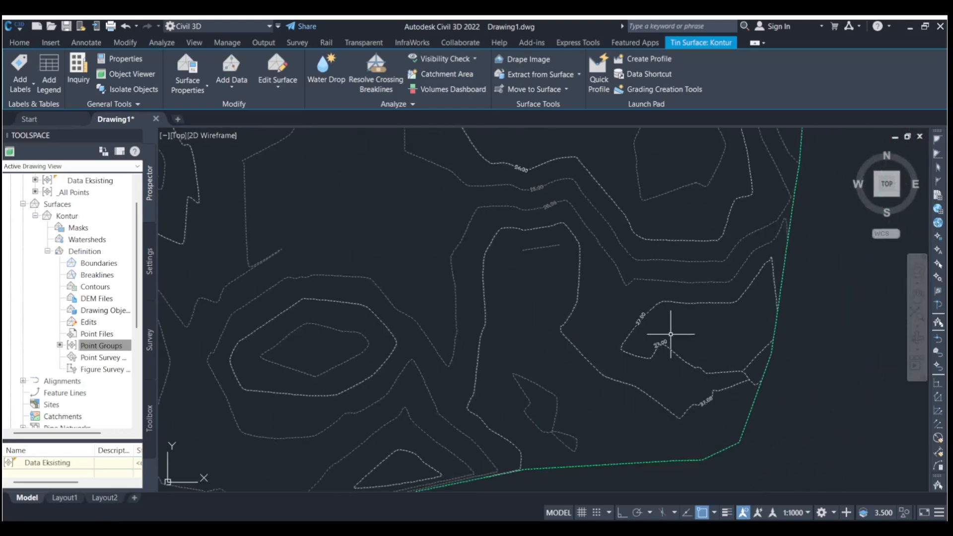
scroll(640, 327, "up", 3)
scroll(643, 320, "down", 3)
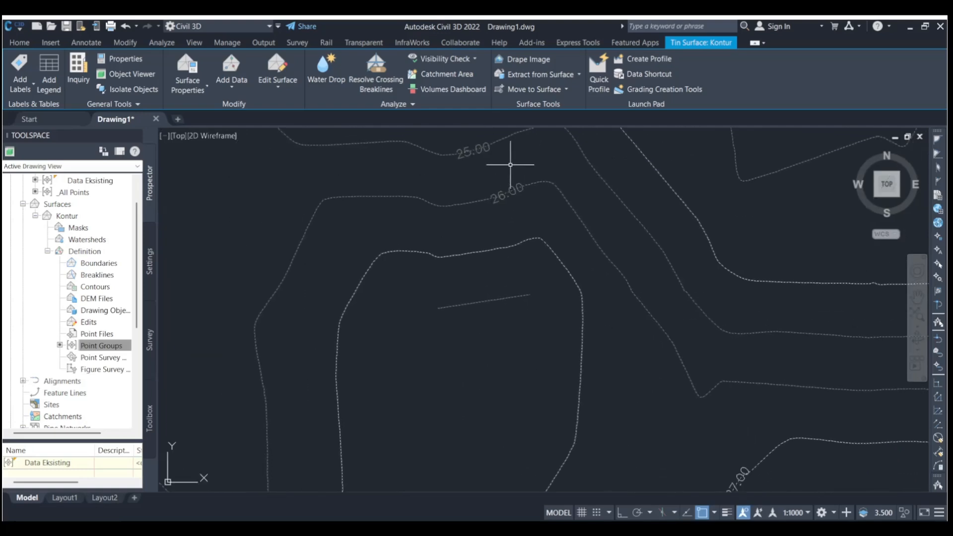
middle_click_drag(510, 164, 616, 403)
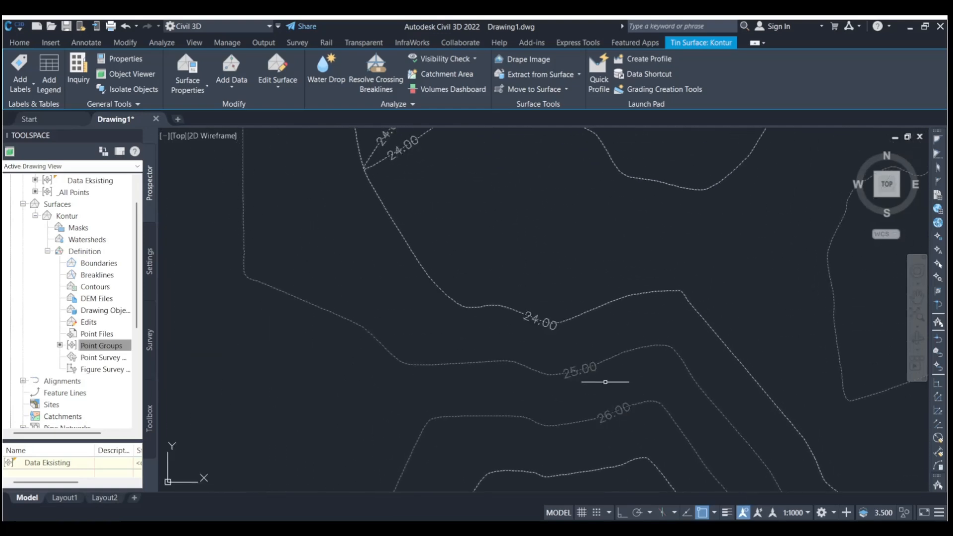
scroll(543, 315, "down", 5)
scroll(464, 287, "down", 6)
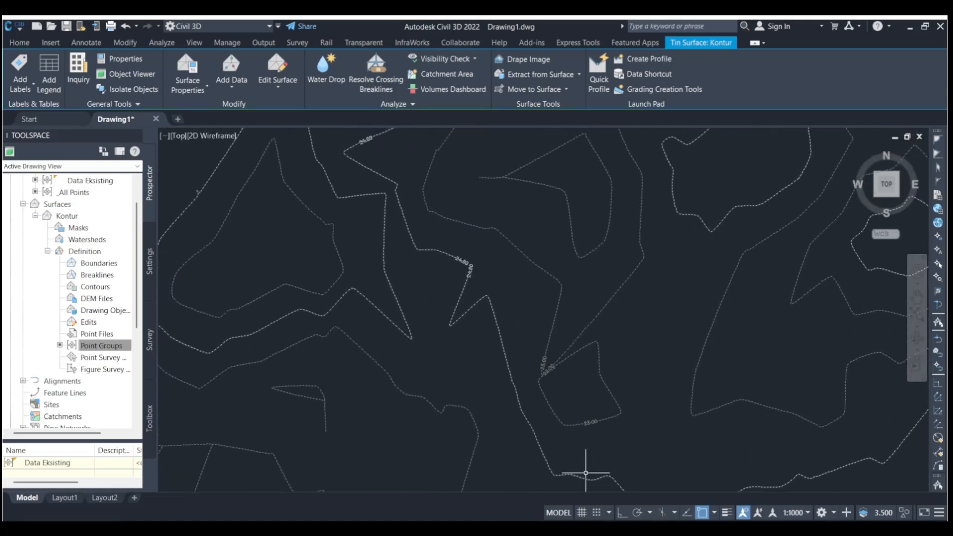
Examine the contour pattern across the middle and northern parts of Kontur, and leave the surface deselected
scroll(455, 318, "down", 2)
mouse_move(449, 345)
middle_mouse_down()
mouse_move(684, 330)
mouse_move(632, 278)
mouse_move(453, 288)
middle_mouse_up()
scroll(685, 330, "down", 3)
scroll(453, 298, "up", 6)
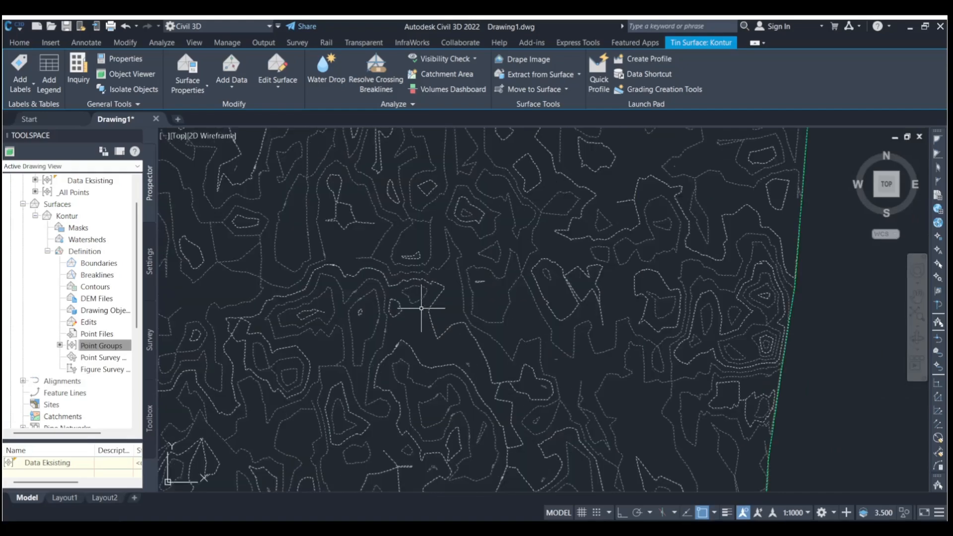
middle_click_drag(336, 312, 436, 376)
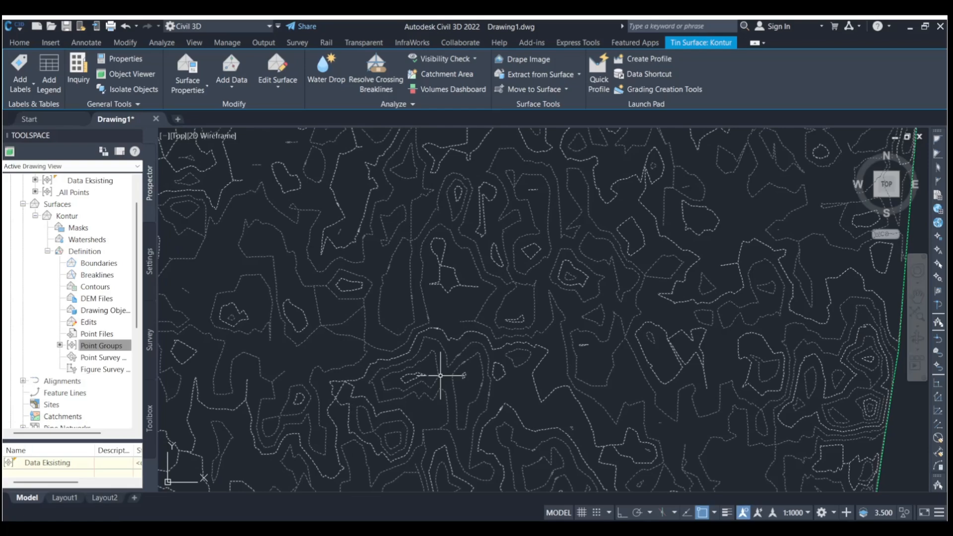
middle_click_drag(431, 326, 589, 329)
scroll(492, 318, "down", 2)
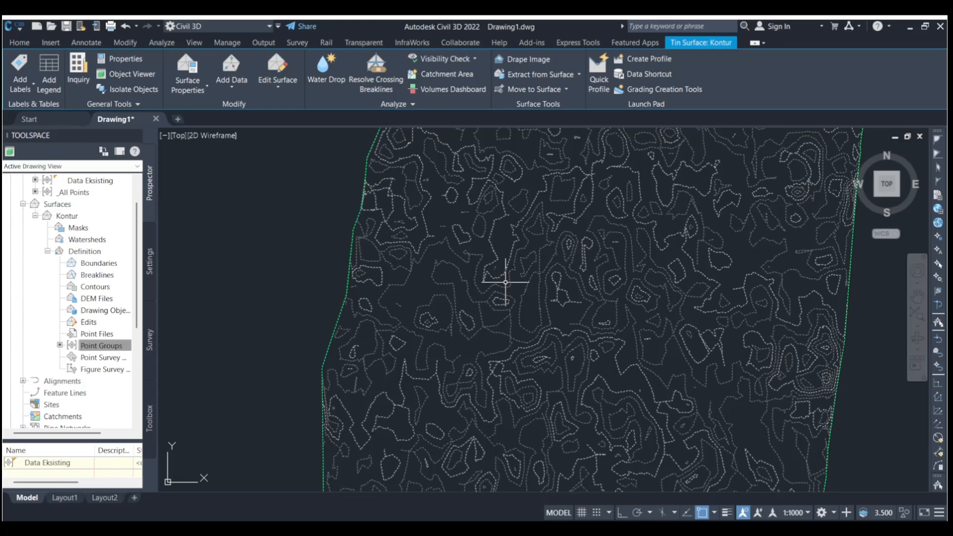
middle_click_drag(525, 213, 432, 348)
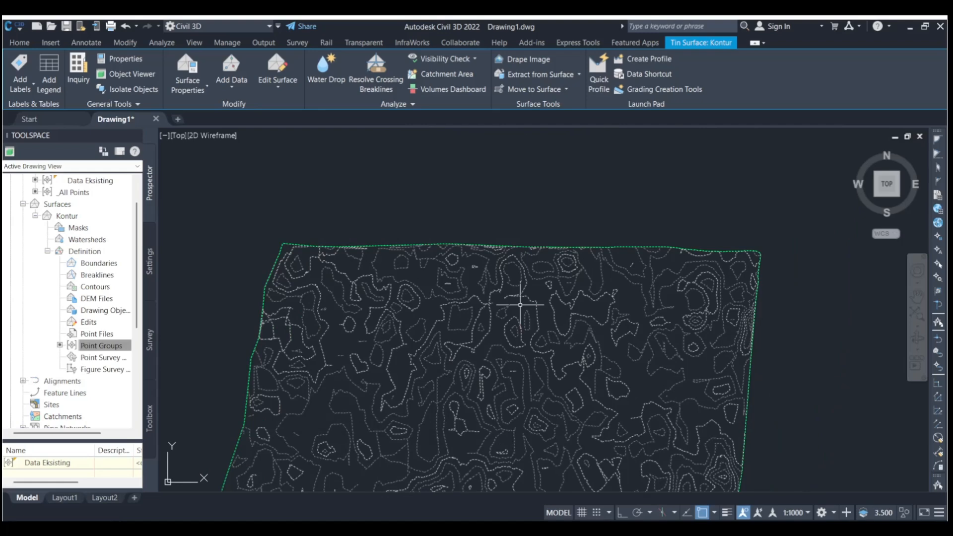
key("Escape")
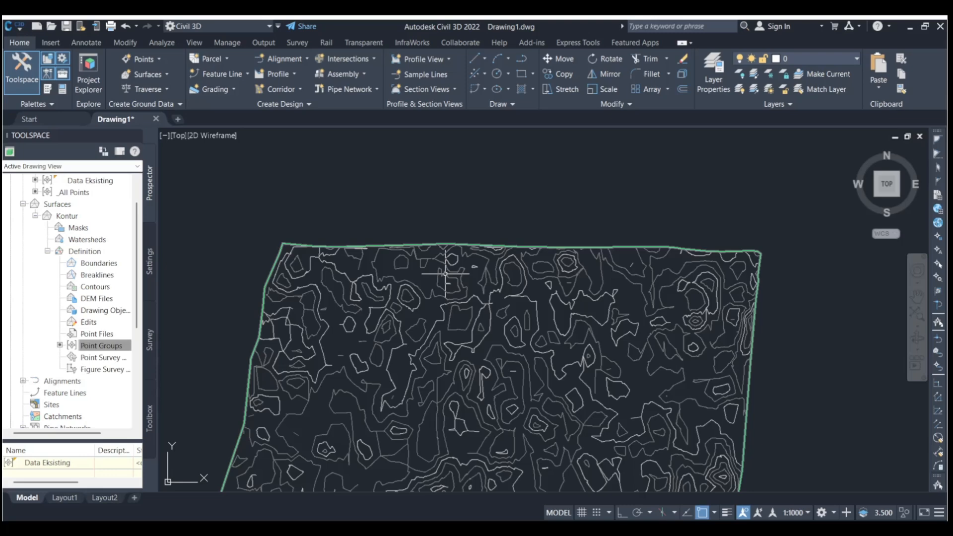
Set the surface style of Kontur to Elevation Banding (2D) in its surface properties and apply it
left_click(445, 273)
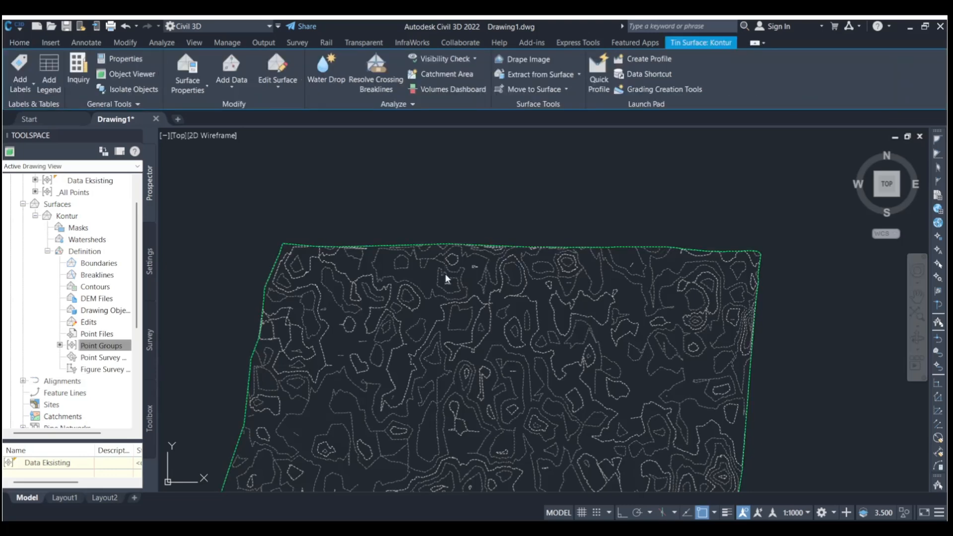
right_click(481, 417)
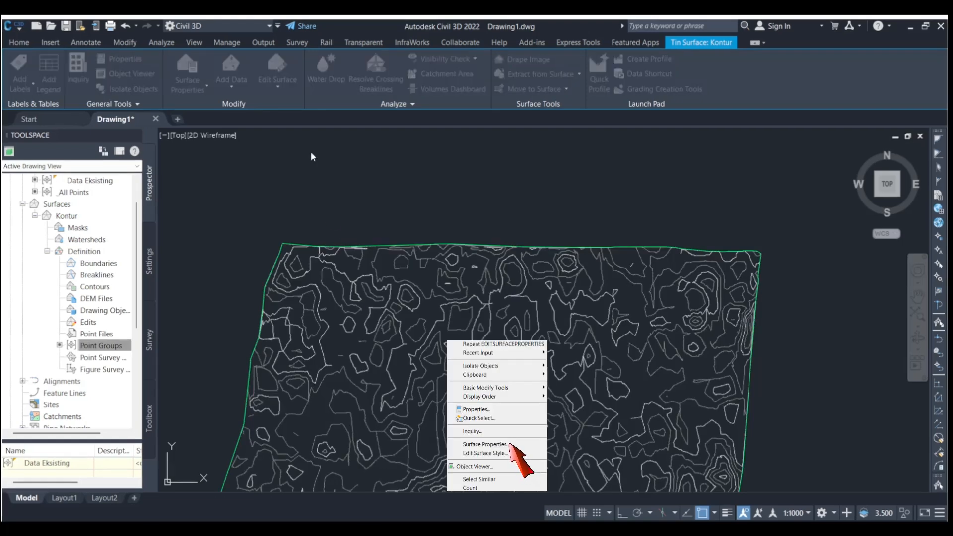
left_click(511, 446)
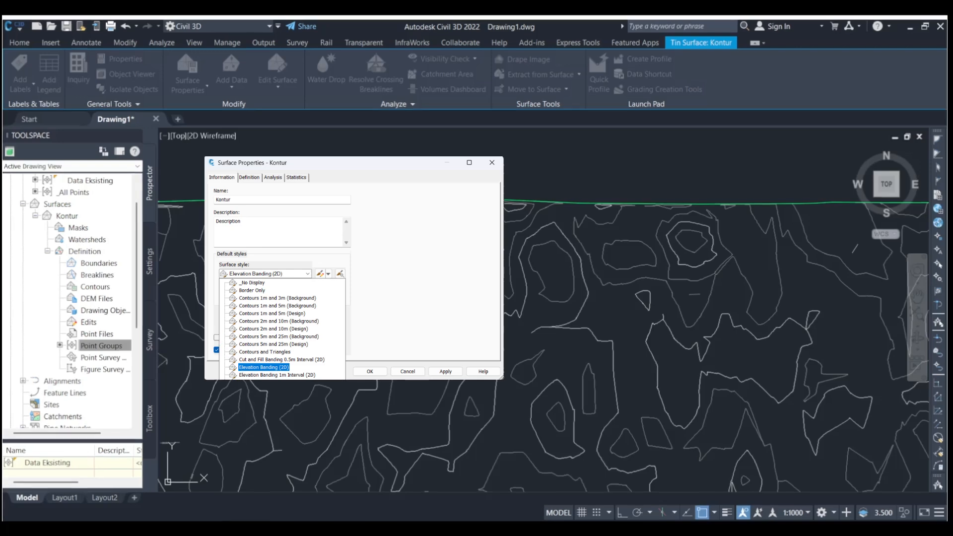
left_click(445, 371)
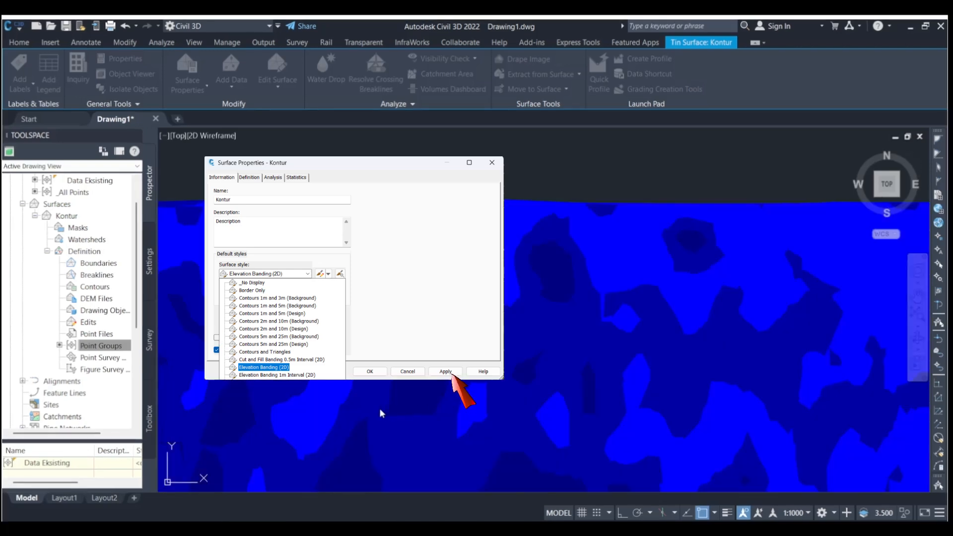
left_click(370, 372)
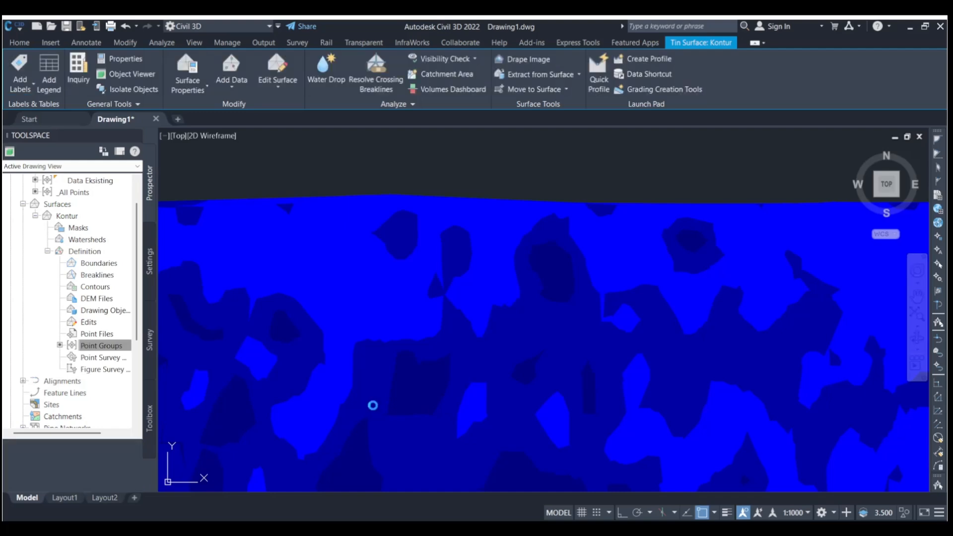
key("Escape")
Examine the elevation banding colours across the whole Kontur surface and at its northeastern corner
scroll(330, 292, "down", 4)
middle_click_drag(344, 316, 446, 252)
scroll(463, 278, "up", 2)
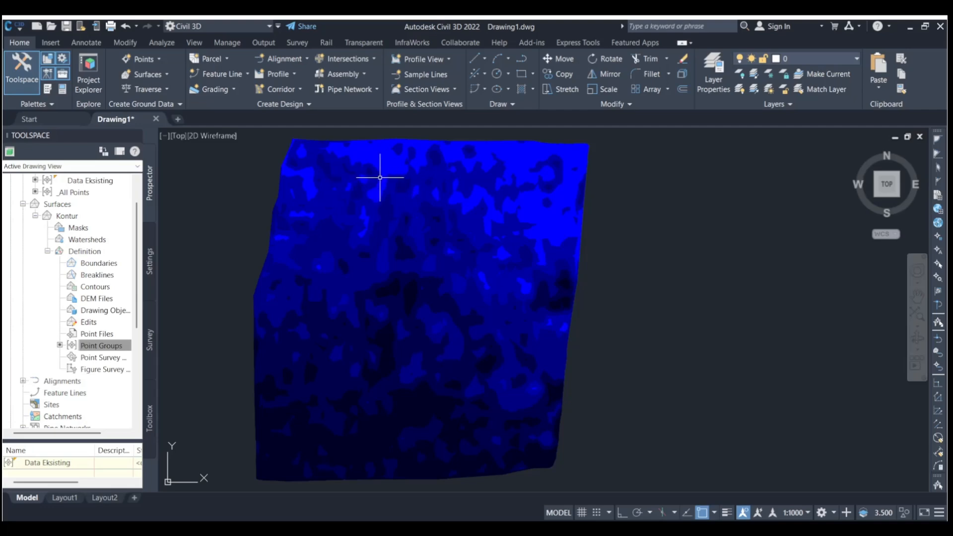
mouse_move(453, 186)
middle_mouse_down()
mouse_move(456, 208)
mouse_move(511, 215)
mouse_move(426, 245)
middle_mouse_up()
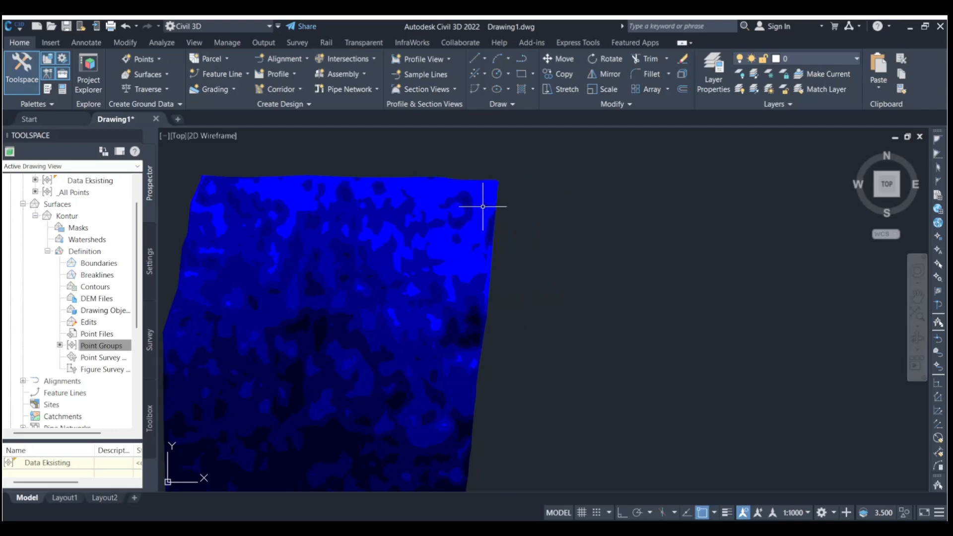
middle_click_drag(490, 207, 485, 193)
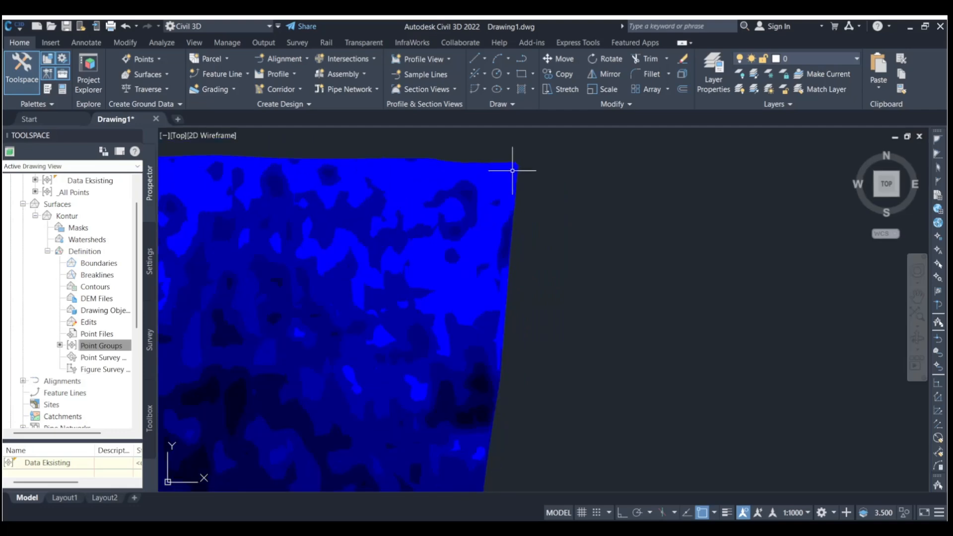
scroll(510, 169, "down", 4)
scroll(404, 288, "up", 2)
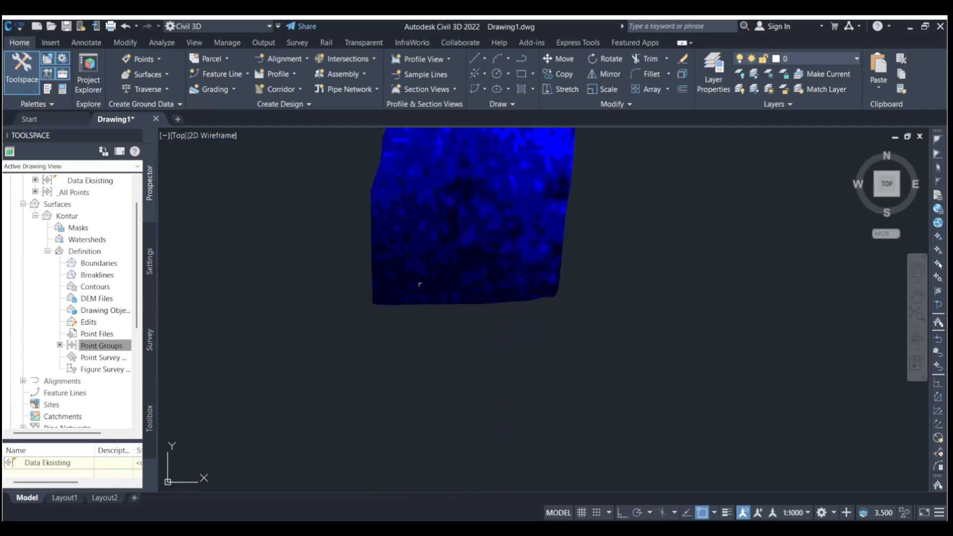
middle_click_drag(503, 243, 430, 391)
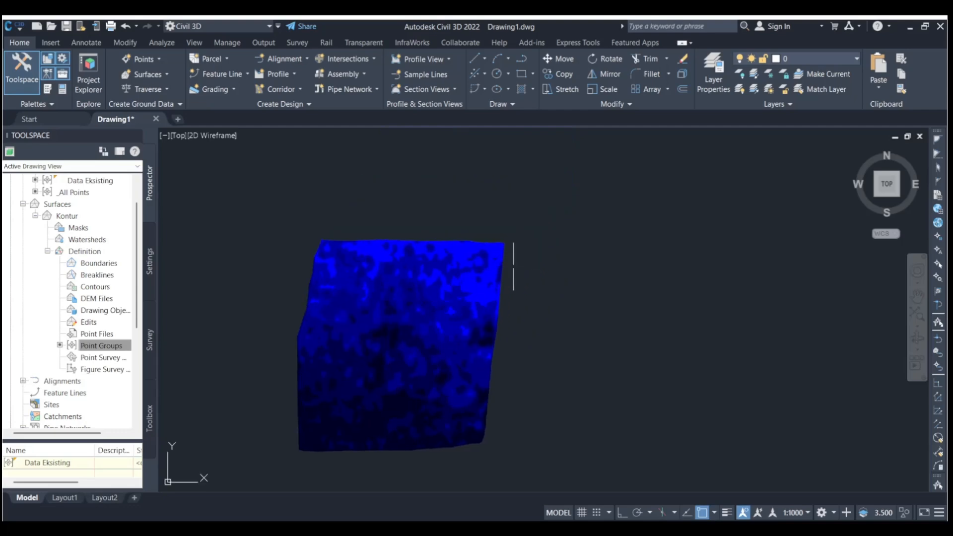
scroll(514, 272, "up", 3)
scroll(502, 230, "down", 3)
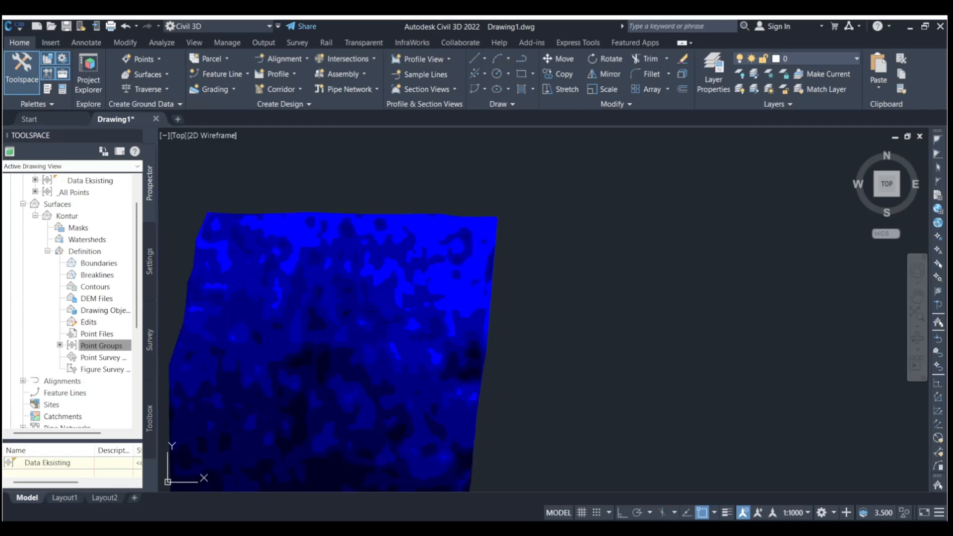
Add a dynamic Elevations legend table for surface Kontur in the empty area east of its northeastern corner
left_click(418, 234)
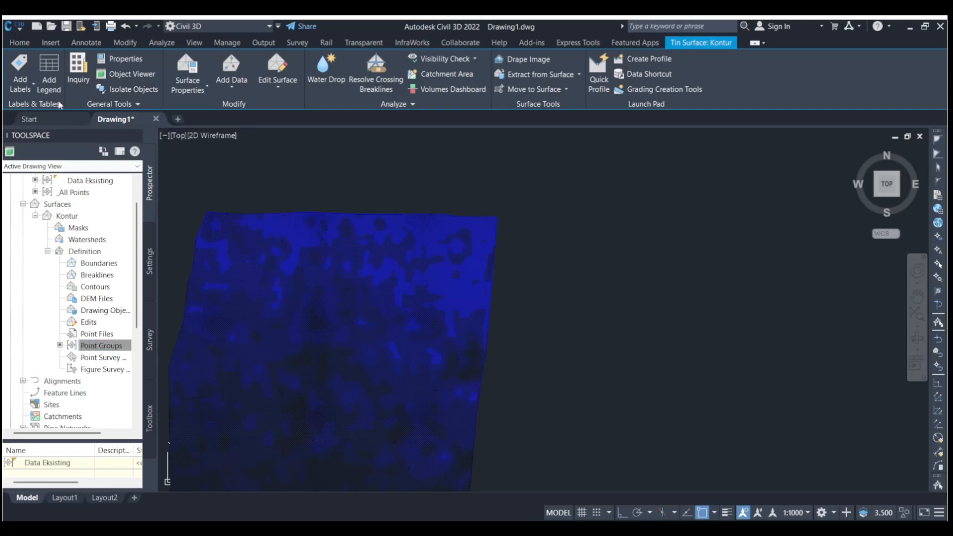
left_click(49, 72)
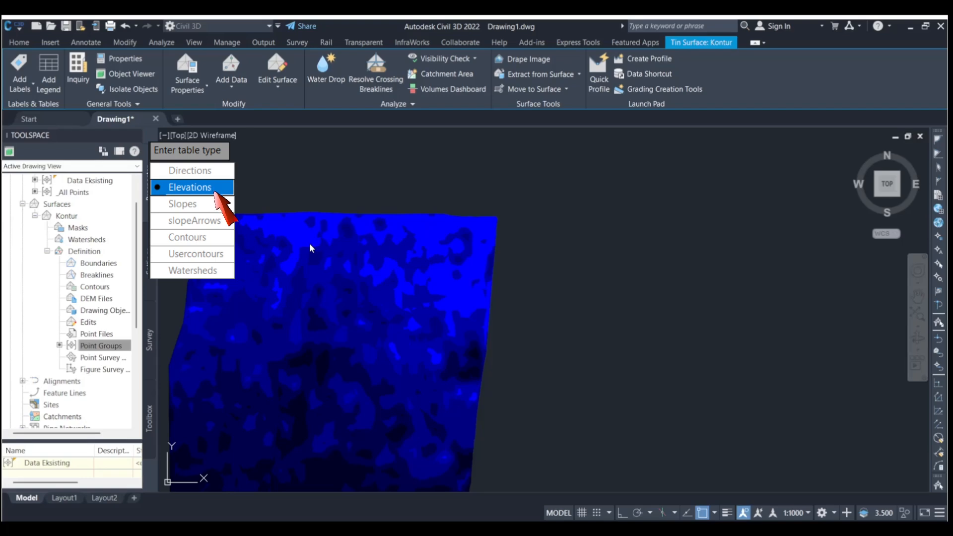
key("Return")
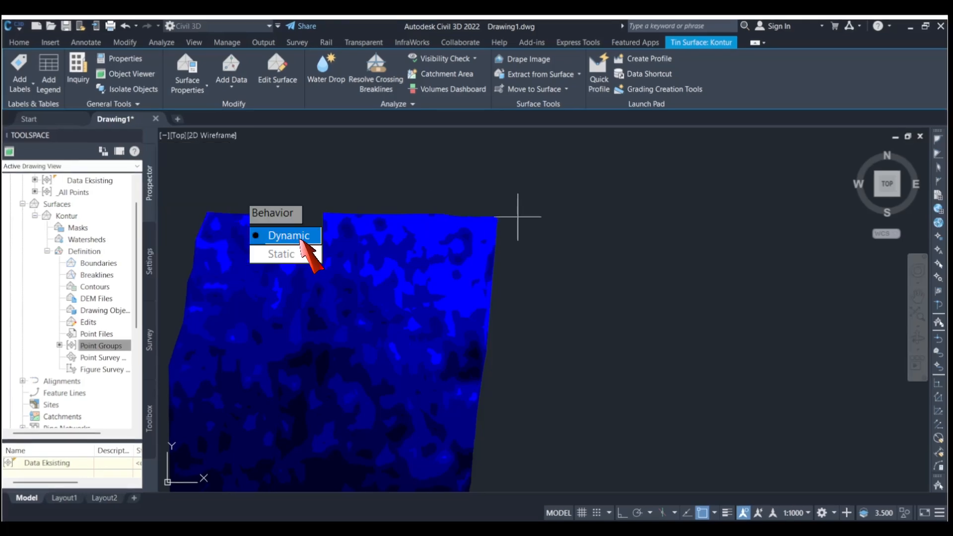
scroll(556, 244, "up", 2)
key("Return")
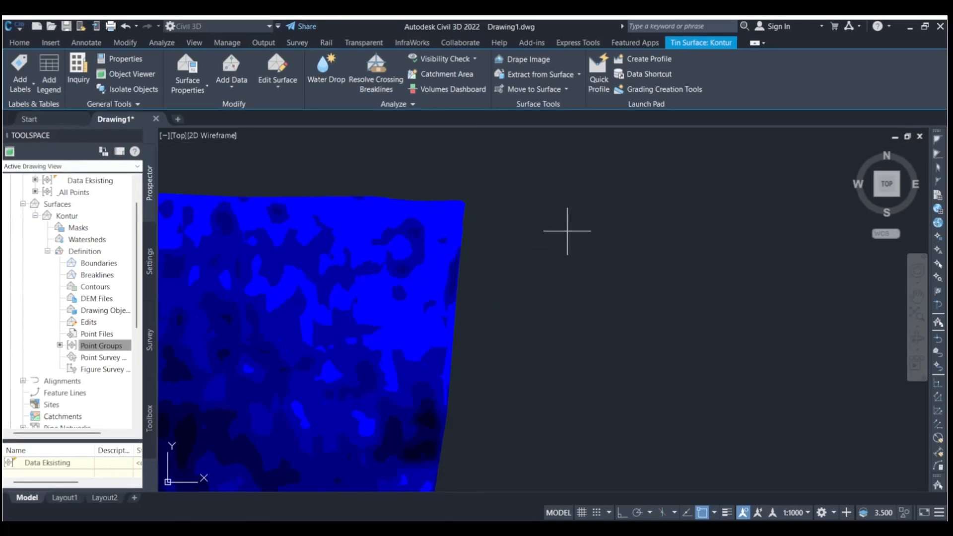
left_click(582, 237)
scroll(583, 234, "up", 10)
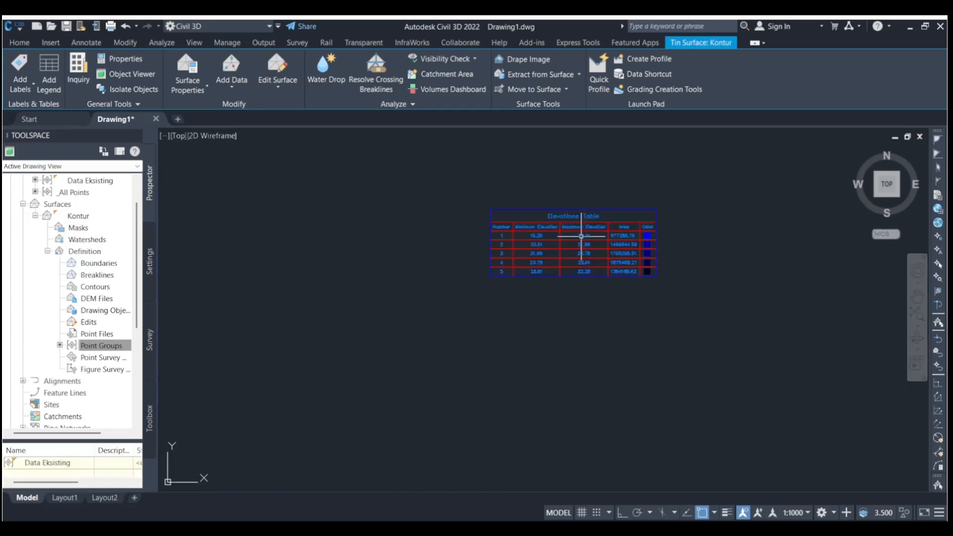
scroll(549, 239, "up", 5)
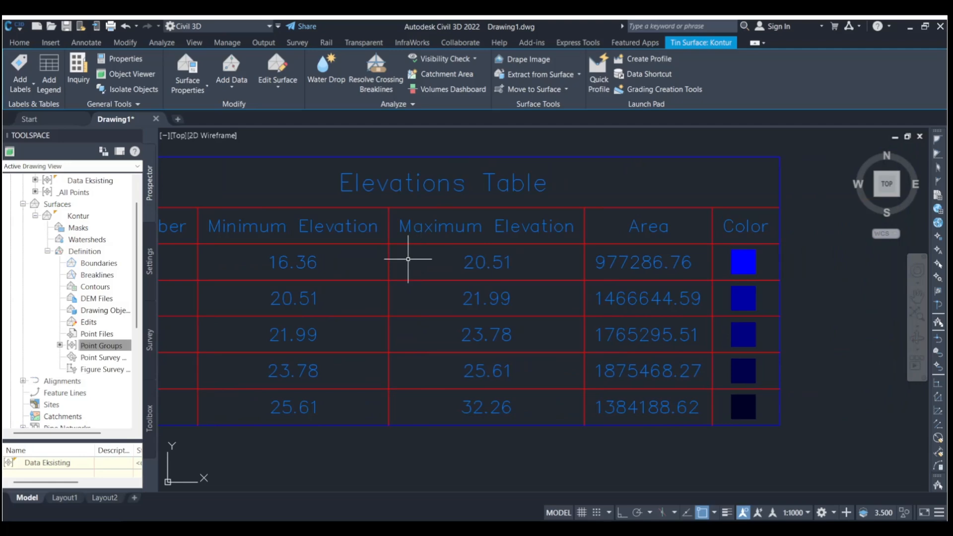
scroll(412, 256, "down", 2)
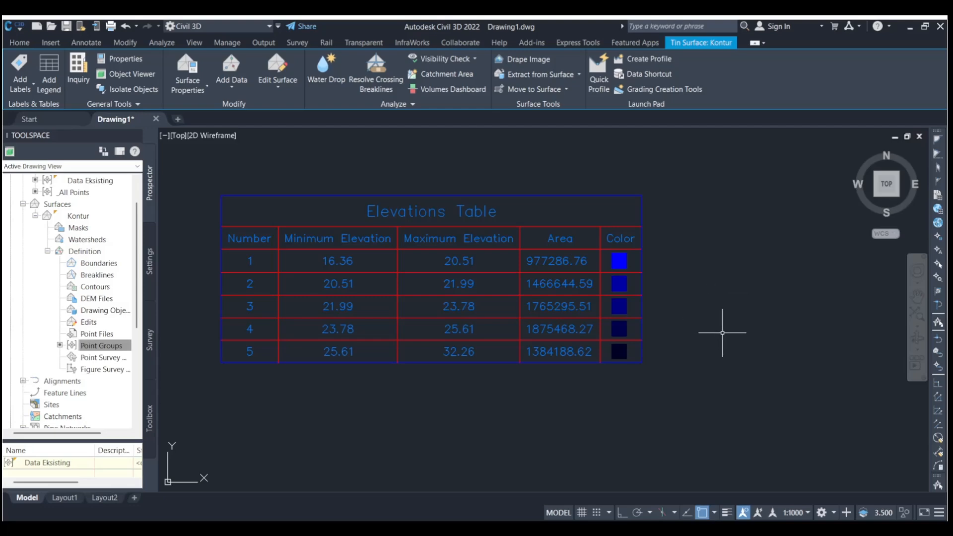
scroll(722, 334, "down", 2)
scroll(685, 345, "up", 2)
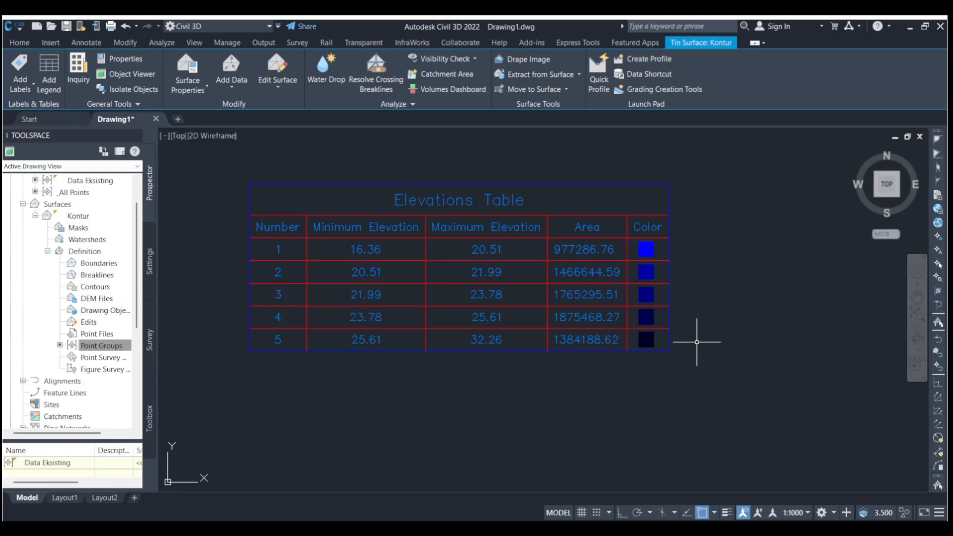
Switch the display of Kontur back to contours and leave the surface deselected
middle_click(411, 230)
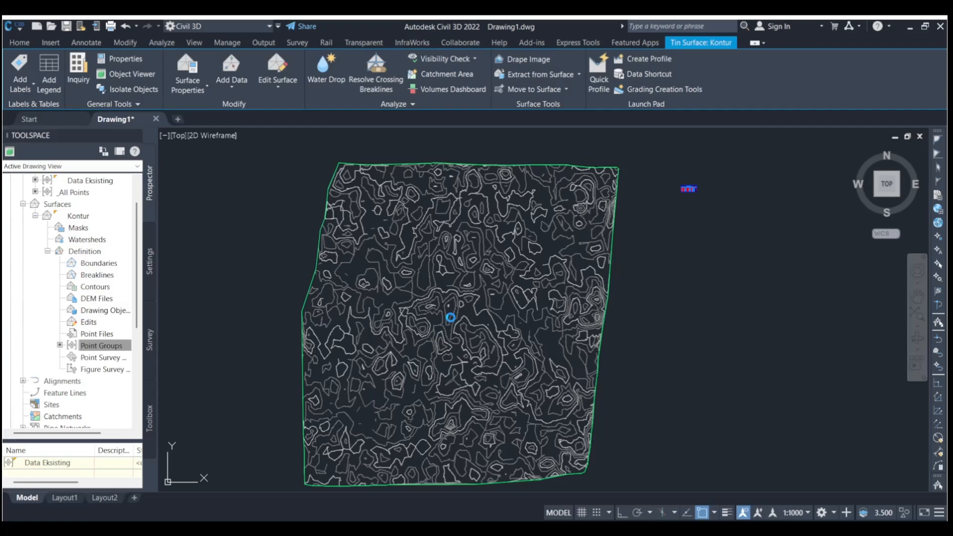
key("Escape")
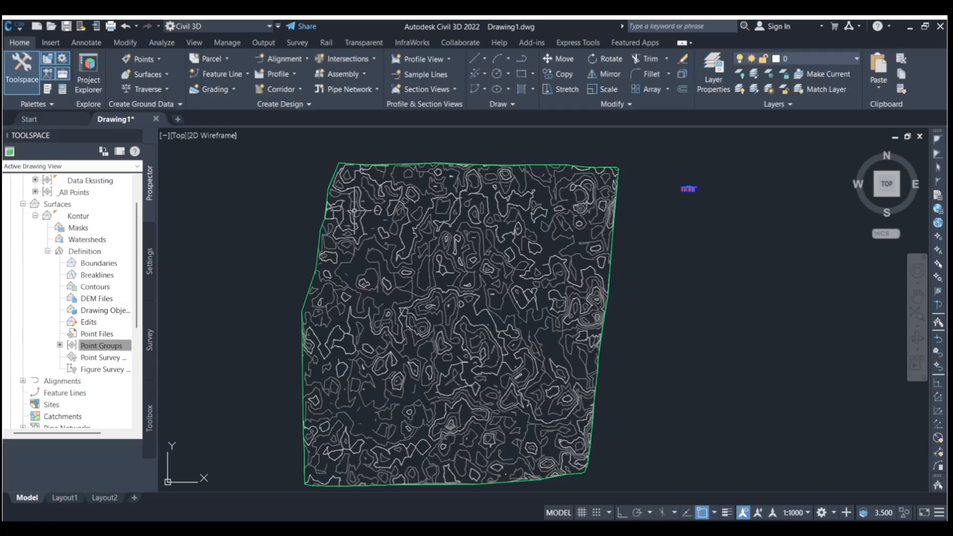
Examine the contour elevation labels in Kontur's northwestern corner and along its western boundary
scroll(356, 215, "up", 6)
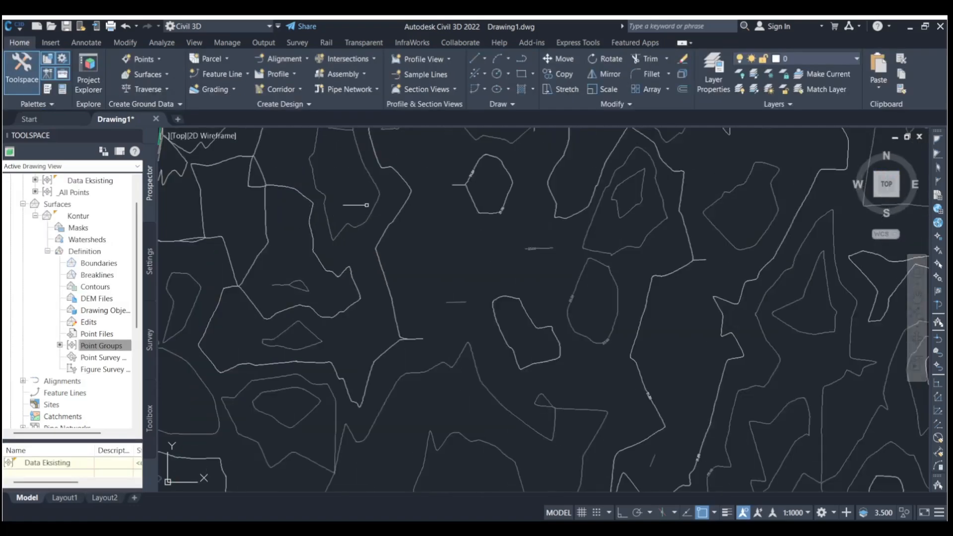
middle_click_drag(390, 176, 428, 385)
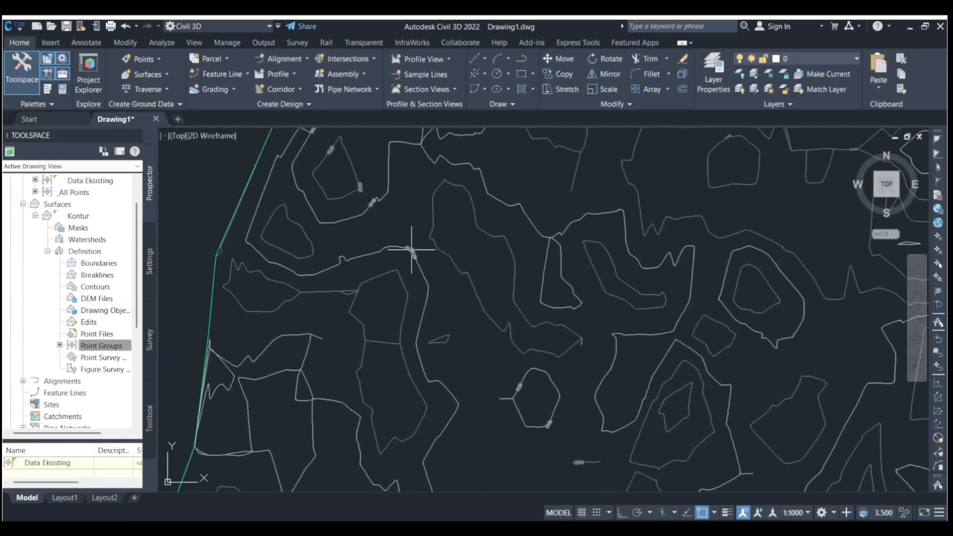
scroll(415, 252, "up", 5)
scroll(411, 250, "down", 7)
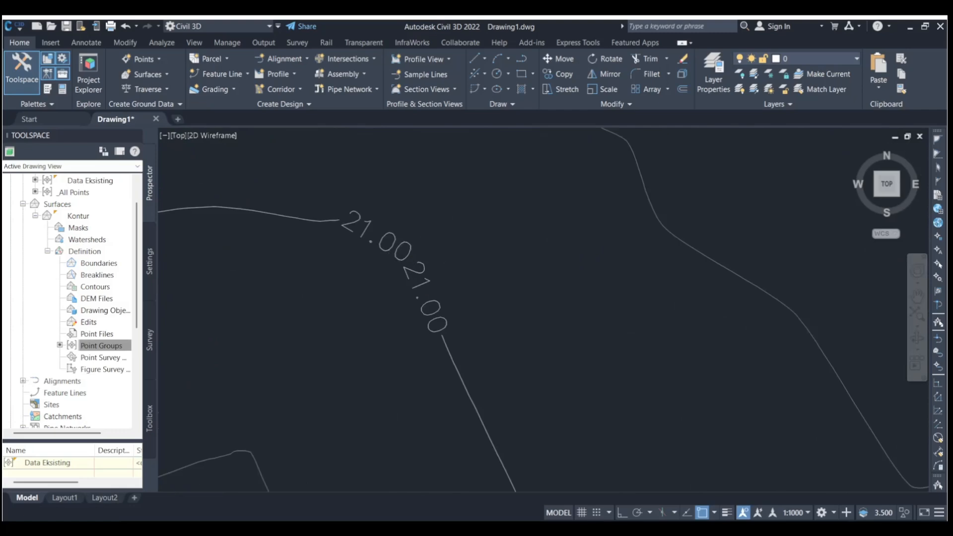
scroll(398, 238, "up", 3)
scroll(383, 251, "down", 2)
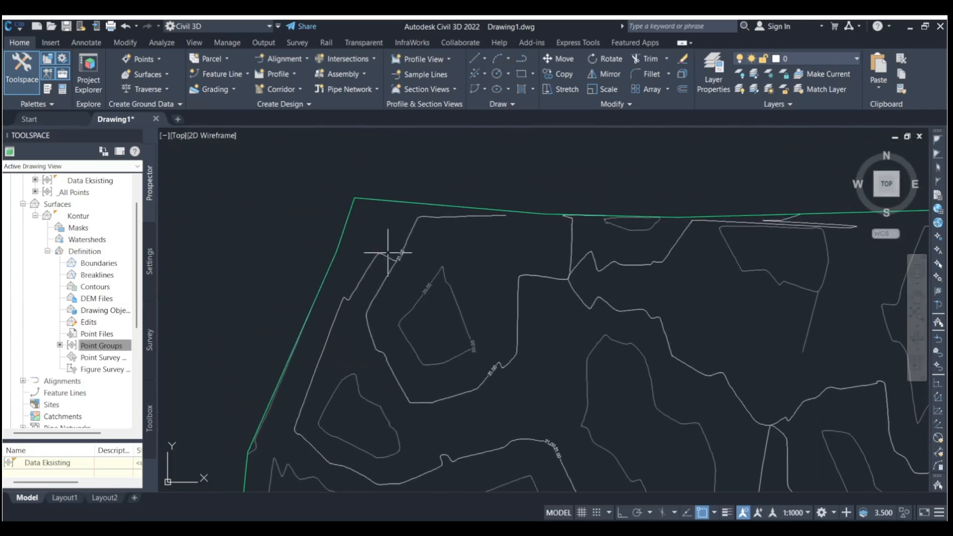
scroll(395, 259, "up", 6)
scroll(397, 255, "down", 7)
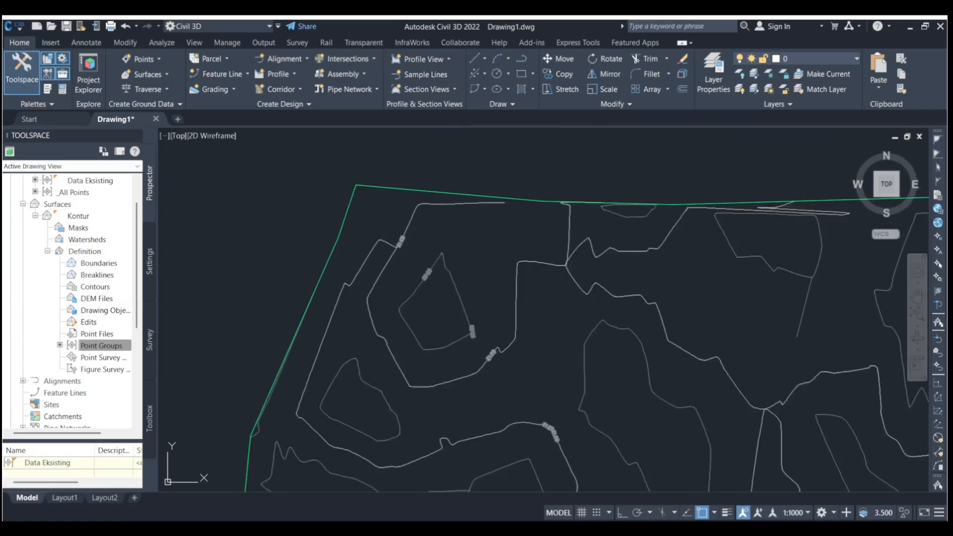
scroll(379, 219, "up", 3)
scroll(361, 228, "down", 5)
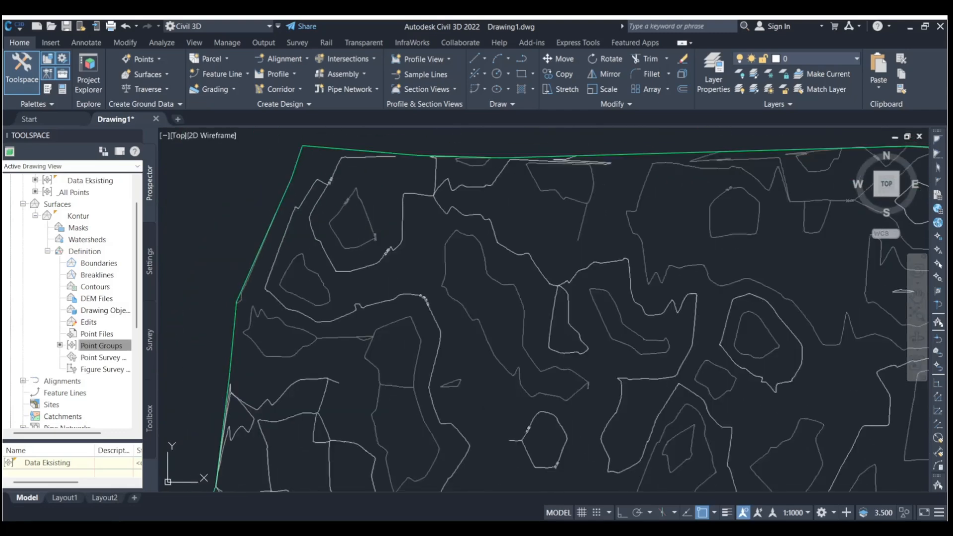
scroll(365, 218, "up", 2)
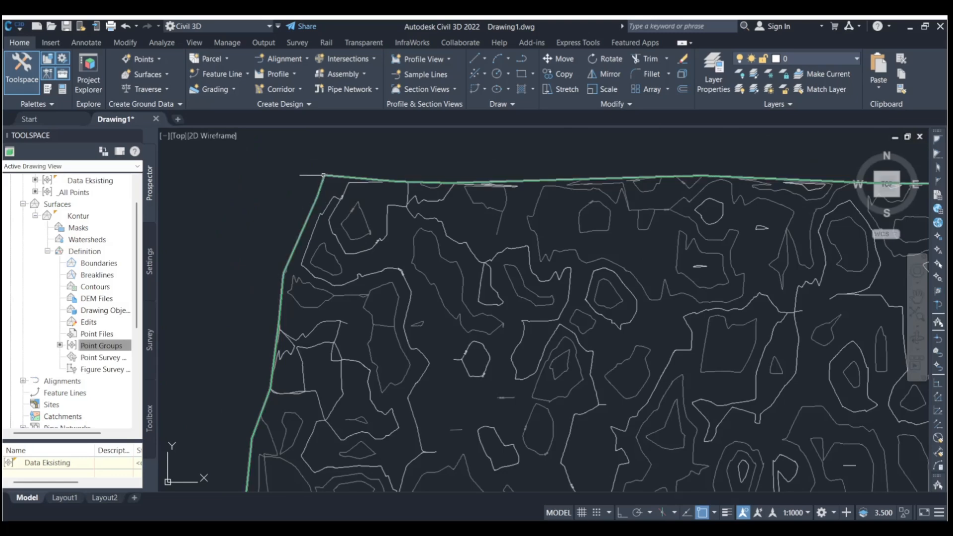
Examine the contours at Kontur's southeastern corner, across the whole surface and in its middle part
scroll(323, 175, "down", 10)
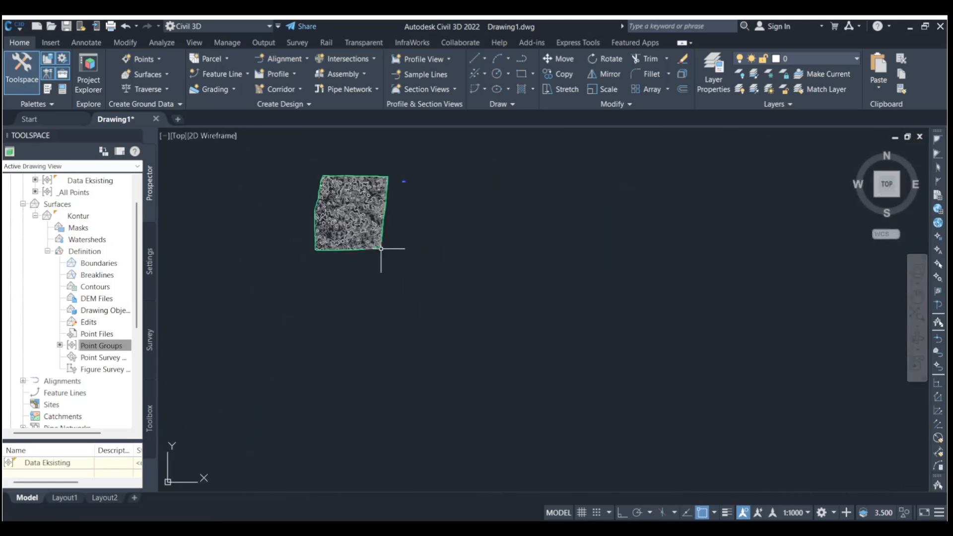
scroll(382, 248, "up", 12)
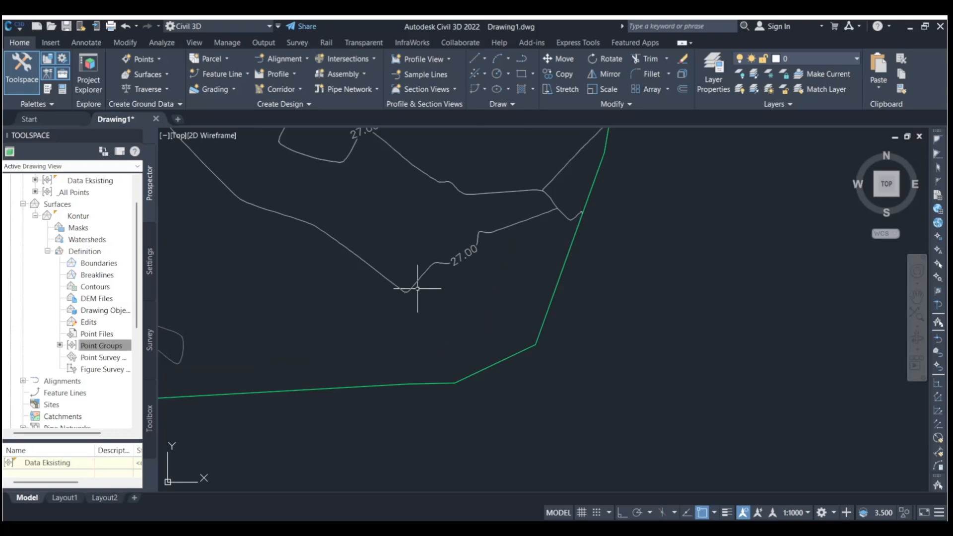
scroll(578, 336, "down", 3)
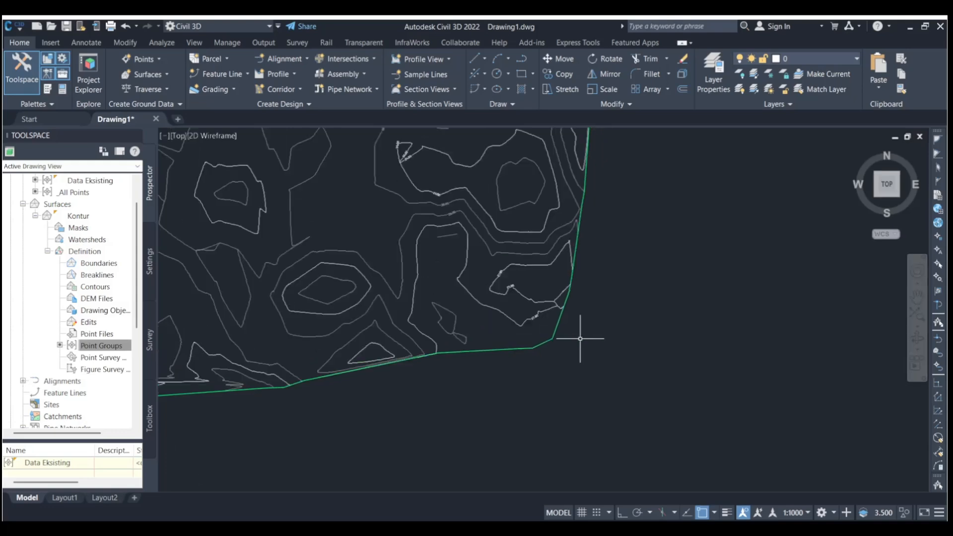
scroll(580, 339, "down", 2)
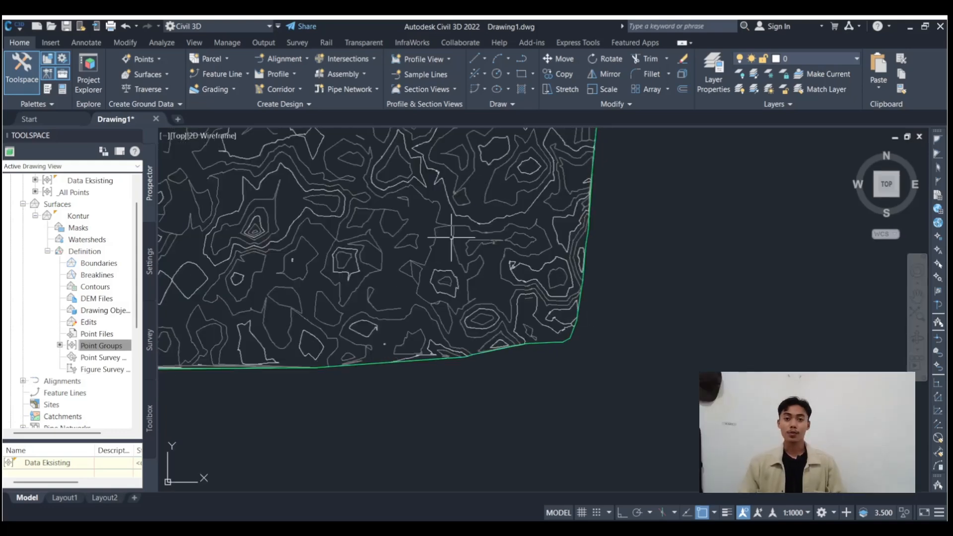
scroll(381, 221, "down", 1)
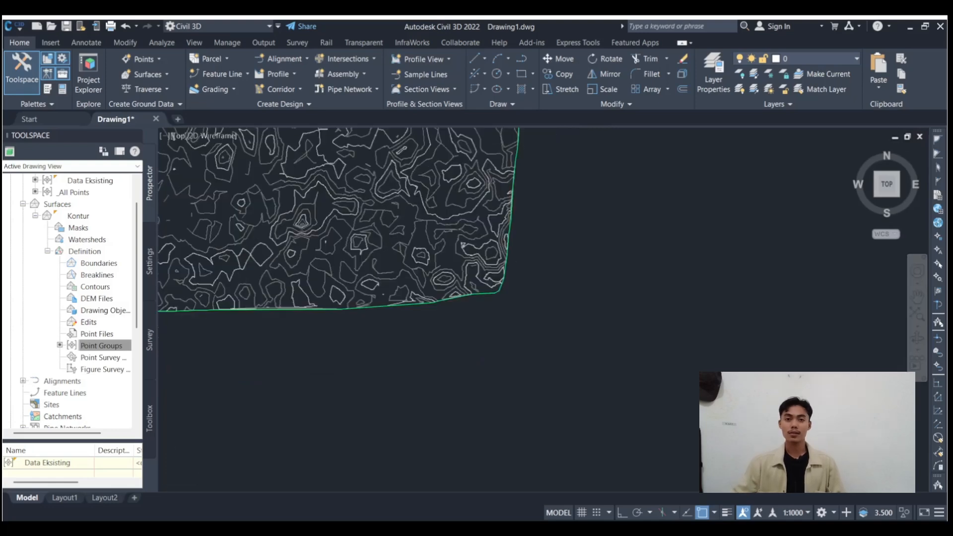
scroll(399, 253, "down", 1)
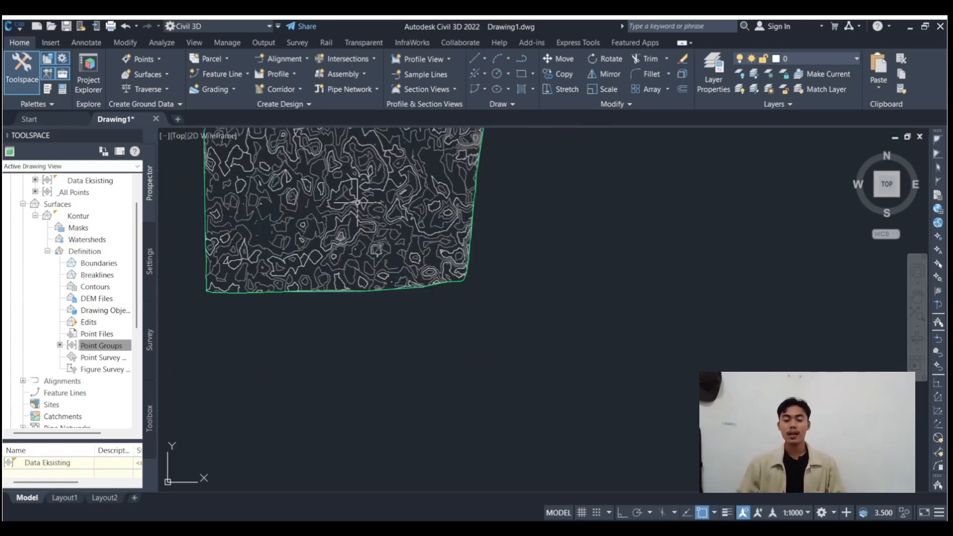
mouse_move(380, 239)
middle_mouse_down()
mouse_move(397, 273)
mouse_move(517, 412)
middle_mouse_up()
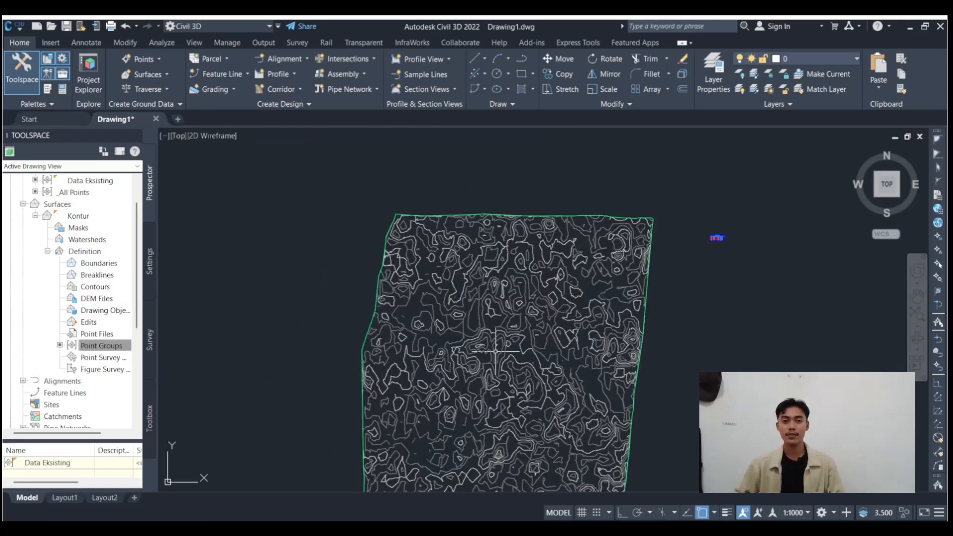
scroll(488, 337, "down", 1)
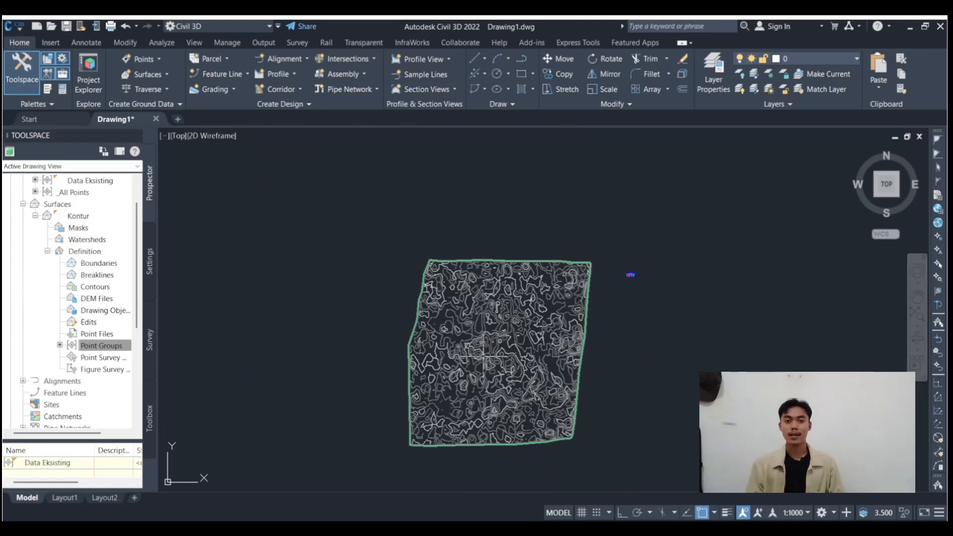
middle_click_drag(484, 352, 507, 312)
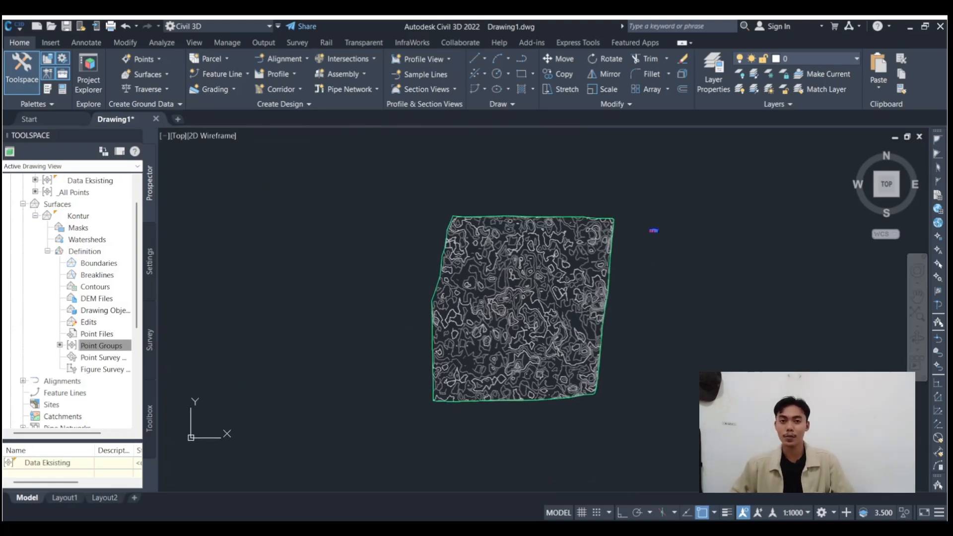
scroll(506, 311, "up", 2)
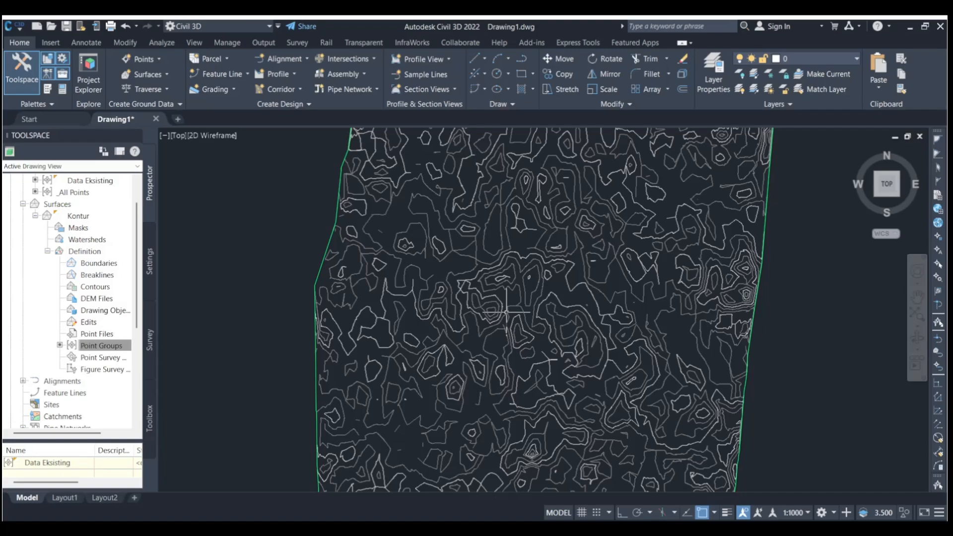
scroll(506, 312, "up", 3)
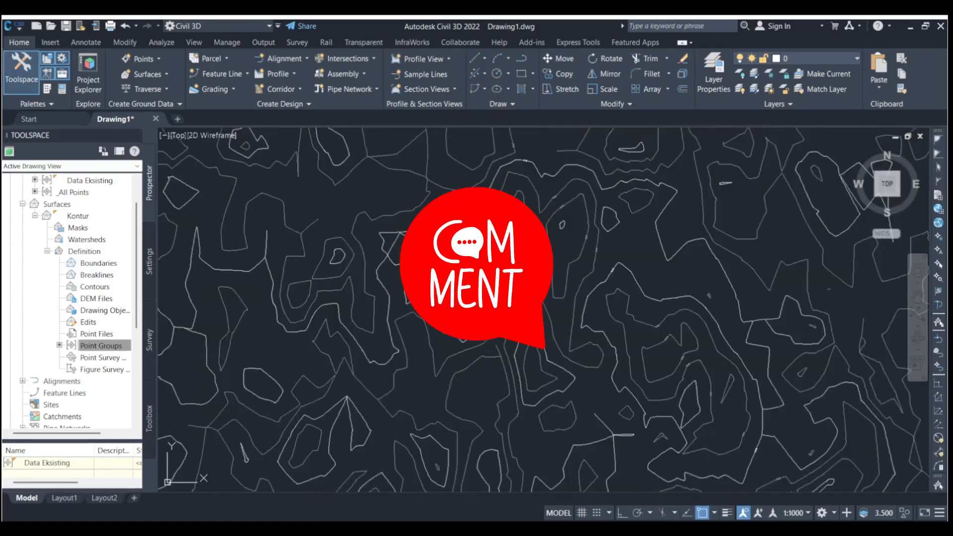